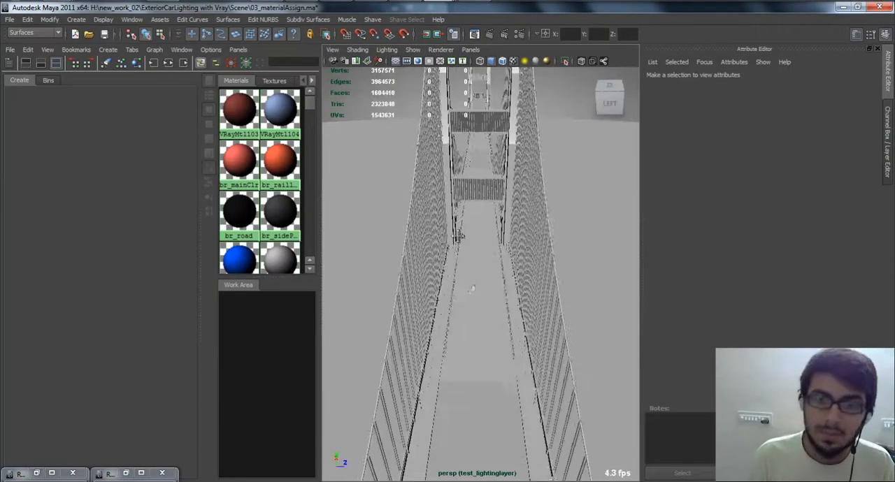
# Step: Create a V-Ray dome light in the bridge scene with the car
pyautogui.keyDown('alt'); pyautogui.moveTo(448, 215); pyautogui.dragTo(513, 307, button='right'); pyautogui.keyUp('alt')
pyautogui.keyDown('alt'); pyautogui.moveTo(413, 200); pyautogui.dragTo(426, 260, button='middle'); pyautogui.keyUp('alt')
pyautogui.keyDown('alt'); pyautogui.moveTo(425, 260); pyautogui.dragTo(467, 244, button='right'); pyautogui.keyUp('alt')
pyautogui.click(468, 237)
pyautogui.click(14, 64)
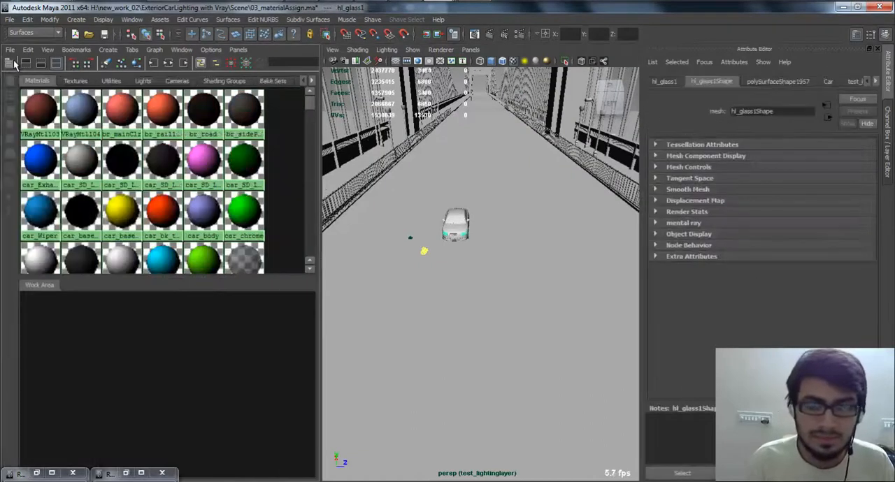
pyautogui.click(14, 63)
pyautogui.click(76, 18)
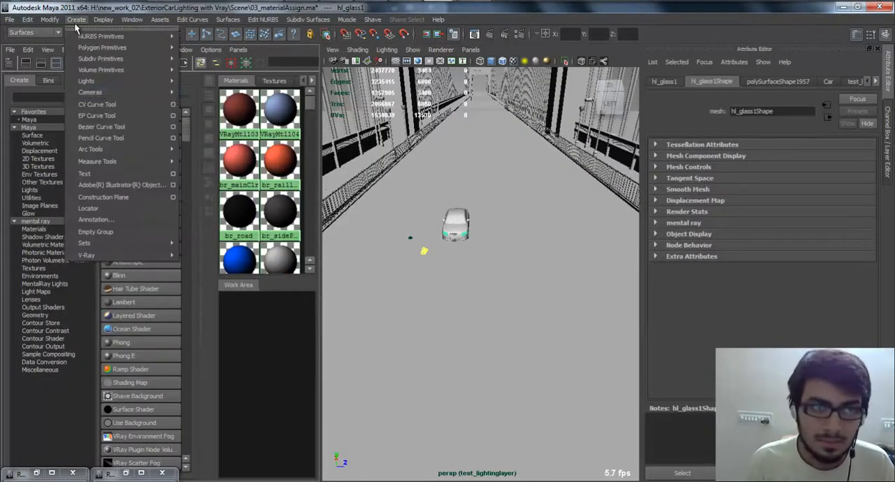
pyautogui.moveTo(130, 85)
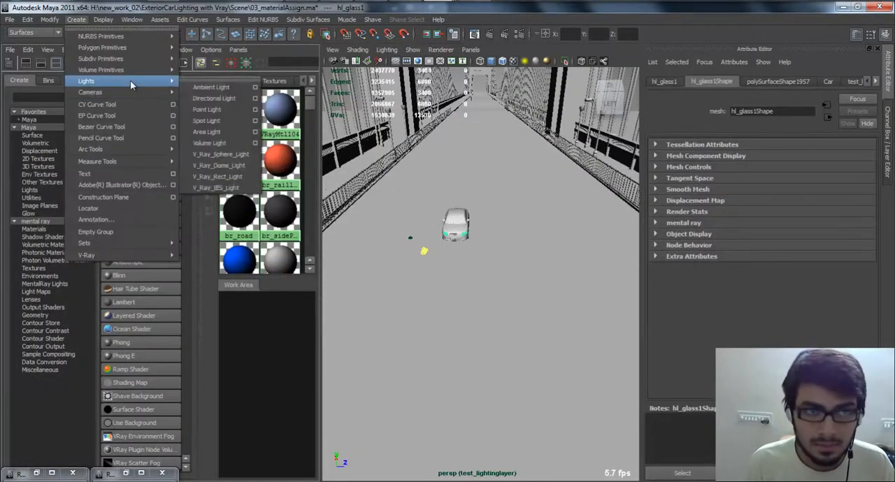
pyautogui.click(249, 170)
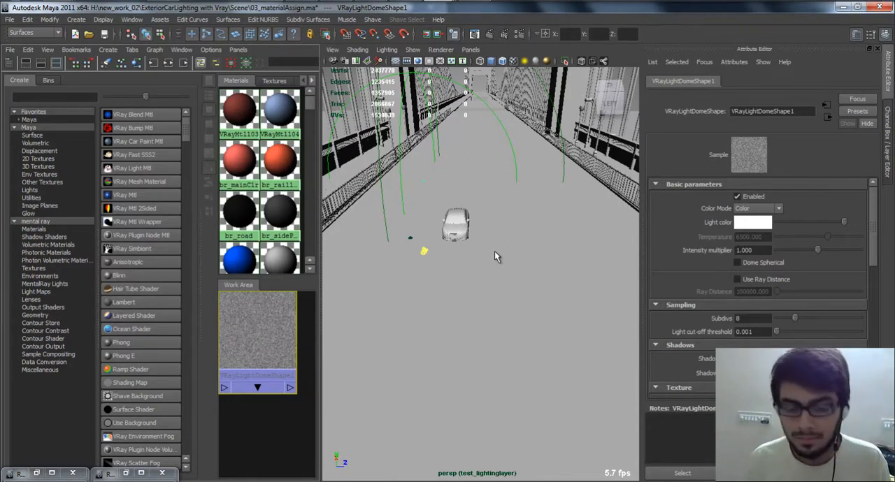
# Step: Move the dome light slightly upward so its base sits just above the road surface
pyautogui.press('w')
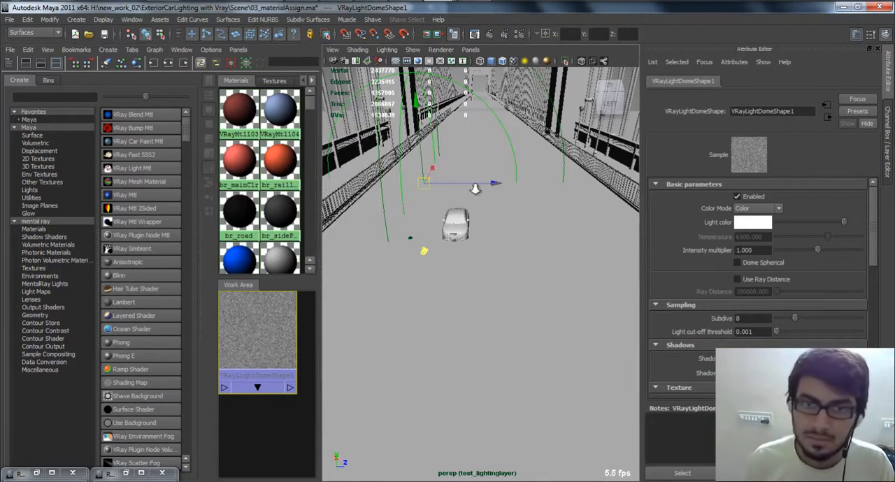
pyautogui.keyDown('alt'); pyautogui.moveTo(470, 192); pyautogui.dragTo(427, 262); pyautogui.keyUp('alt')
pyautogui.keyDown('alt'); pyautogui.moveTo(426, 262); pyautogui.dragTo(378, 237, button='middle'); pyautogui.keyUp('alt')
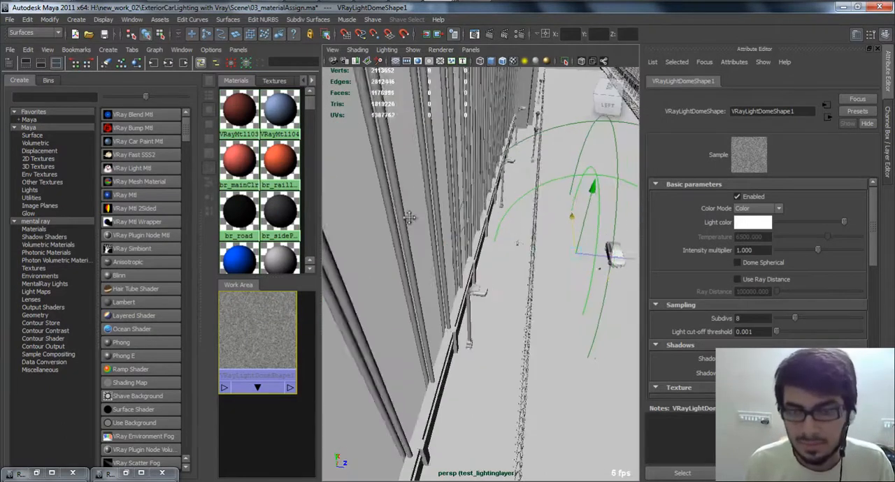
pyautogui.scroll(5, 433, 244)
pyautogui.scroll(-10, 378, 237)
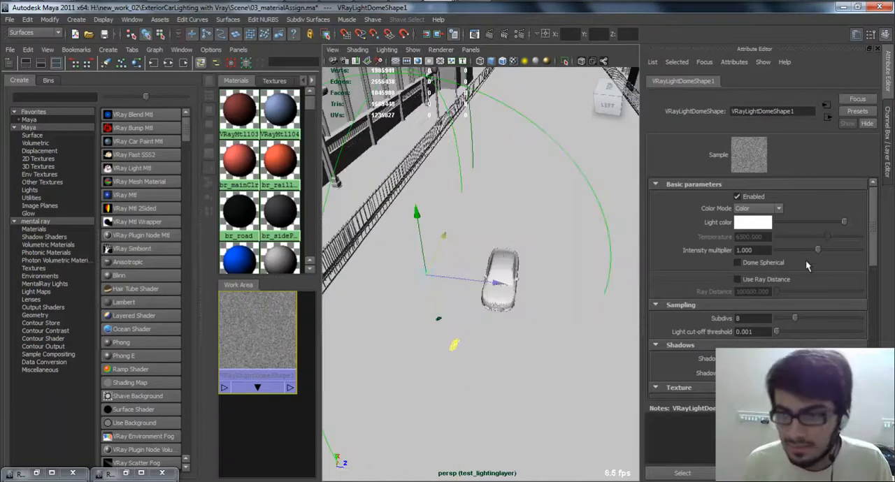
pyautogui.moveTo(762, 402); pyautogui.dragTo(764, 463)
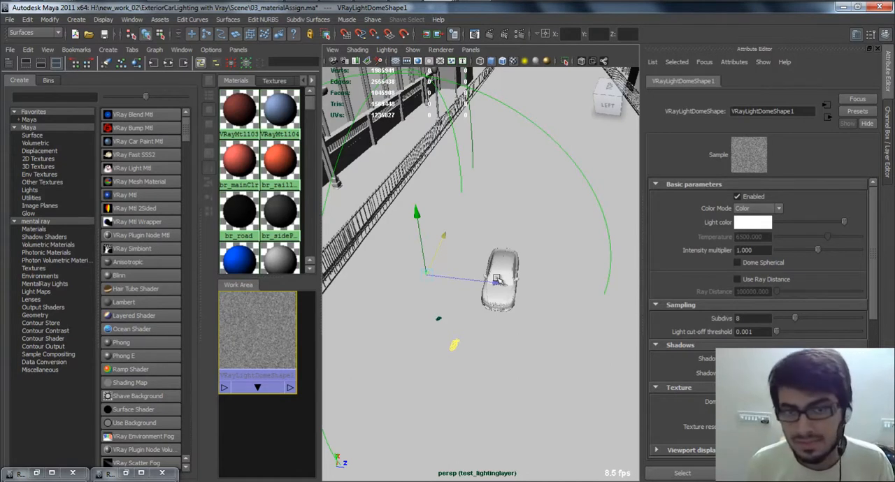
pyautogui.scroll(5, 481, 243)
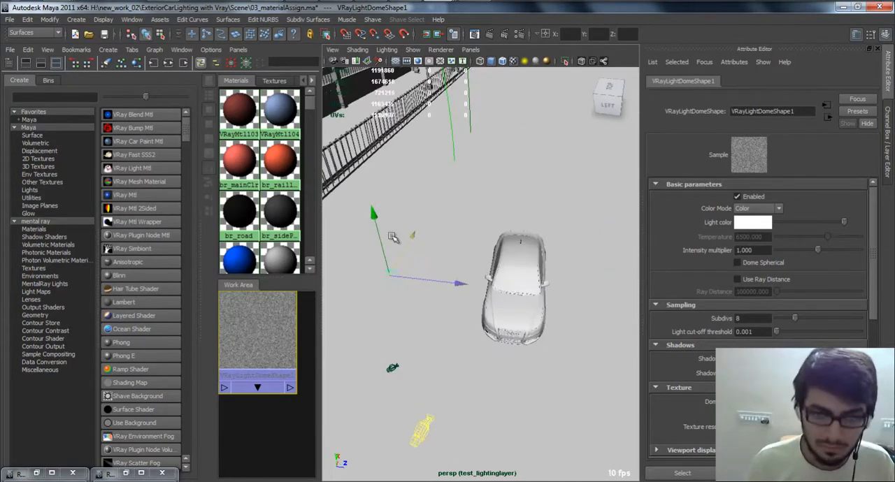
pyautogui.moveTo(374, 215)
pyautogui.mouseDown()
pyautogui.moveTo(376, 194)
pyautogui.moveTo(372, 207)
pyautogui.moveTo(384, 215)
pyautogui.moveTo(395, 153)
pyautogui.moveTo(370, 190)
pyautogui.moveTo(374, 213)
pyautogui.mouseUp()
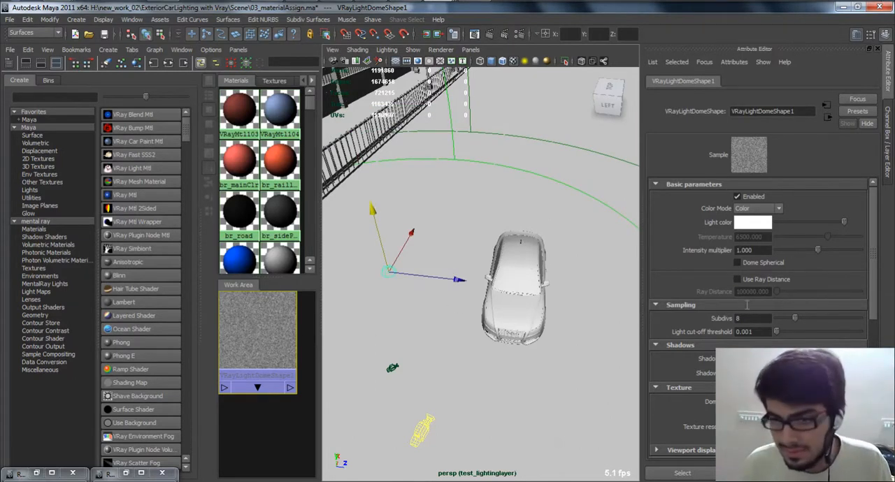
# Step: Open the Render View and bring up the V-Ray image sampler options in the render settings
pyautogui.click(479, 35)
pyautogui.moveTo(419, 150); pyautogui.dragTo(413, 82)
pyautogui.click(413, 97)
pyautogui.moveTo(458, 137)
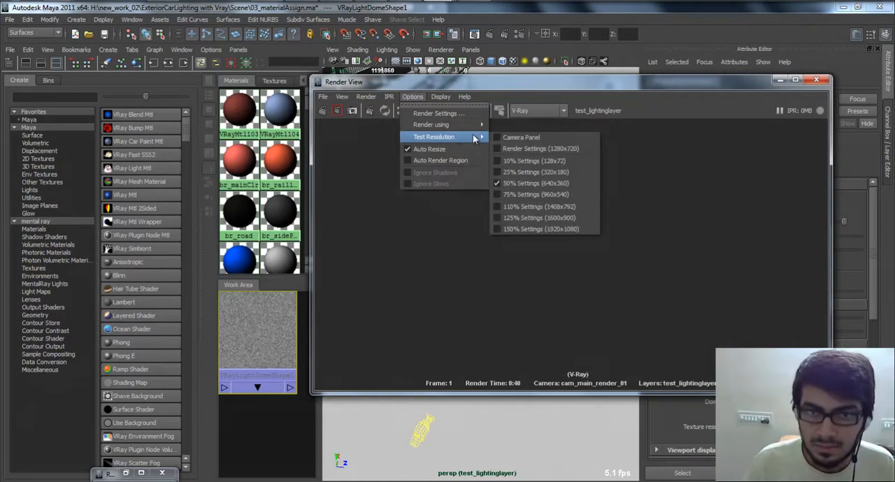
pyautogui.click(365, 96)
pyautogui.moveTo(414, 162)
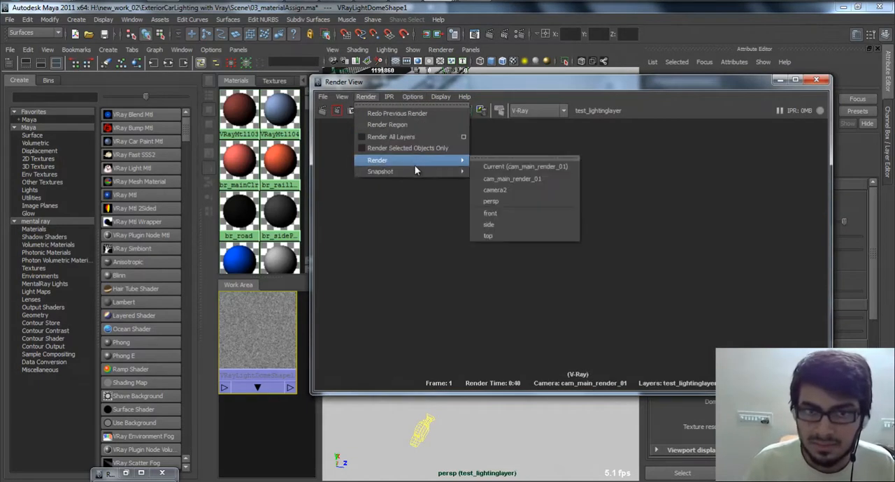
pyautogui.click(517, 34)
pyautogui.scroll(10, 526, 244)
pyautogui.click(401, 106)
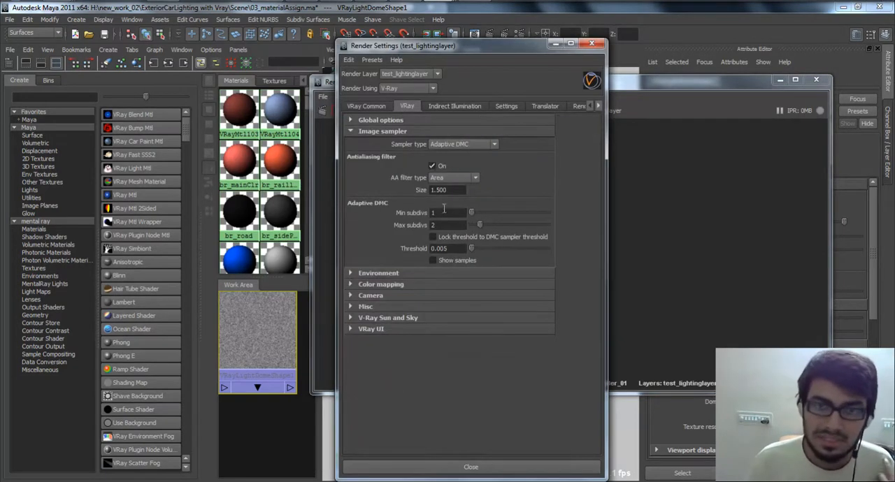
pyautogui.click(402, 132)
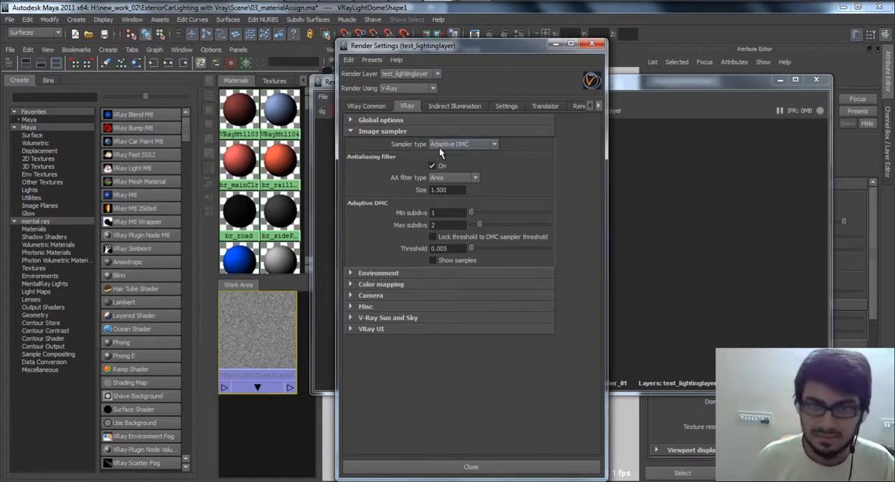
# Step: Try the Adaptive subdivision image sampler, and return the sampler type to Adaptive DMC
pyautogui.click(439, 146)
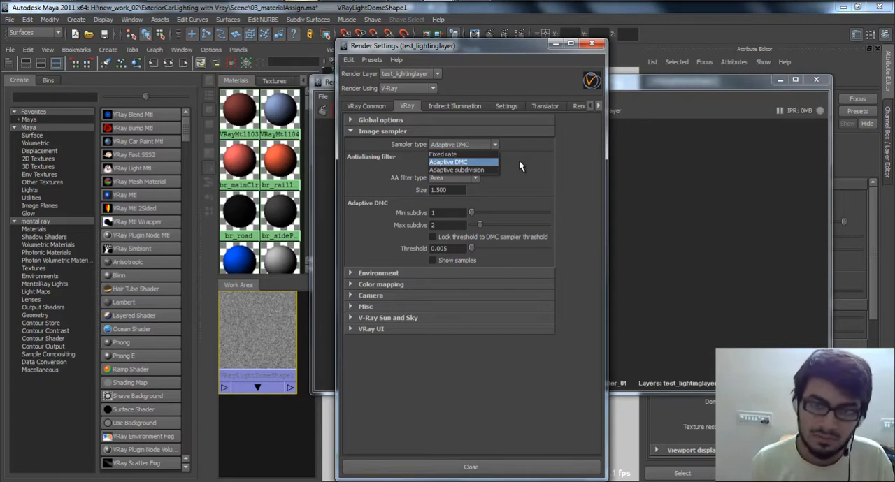
pyautogui.click(458, 170)
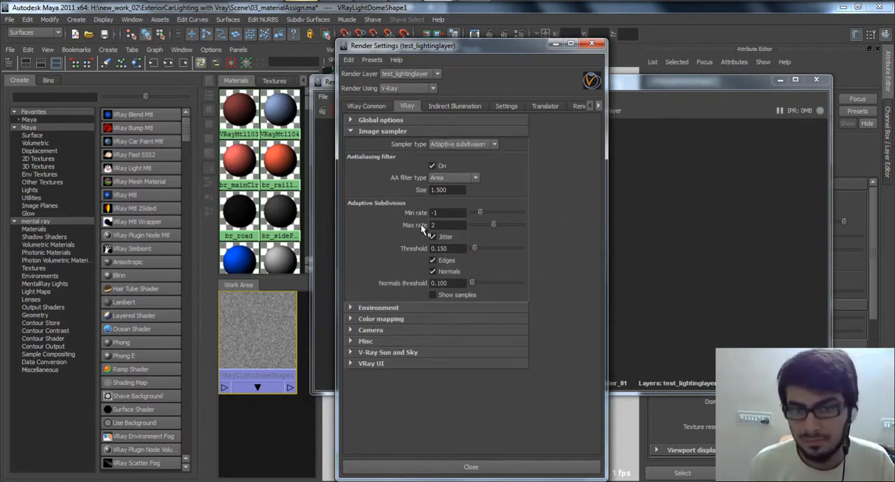
pyautogui.click(463, 145)
pyautogui.click(458, 161)
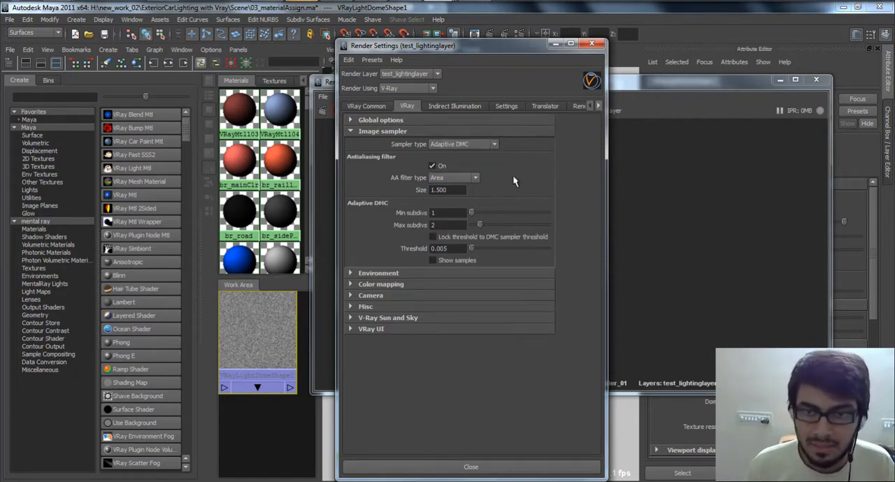
# Step: Try an Adaptive DMC threshold of 0.01, and restore it to 0.005
pyautogui.doubleClick(446, 225)
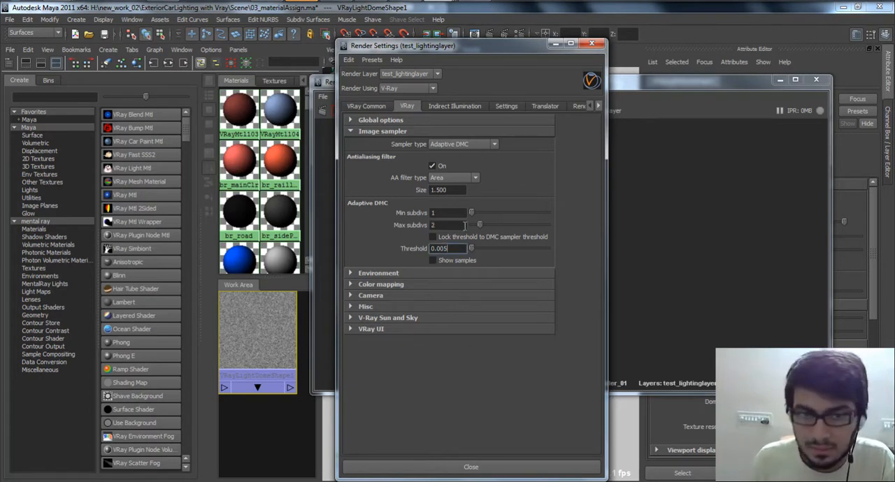
pyautogui.click(451, 249)
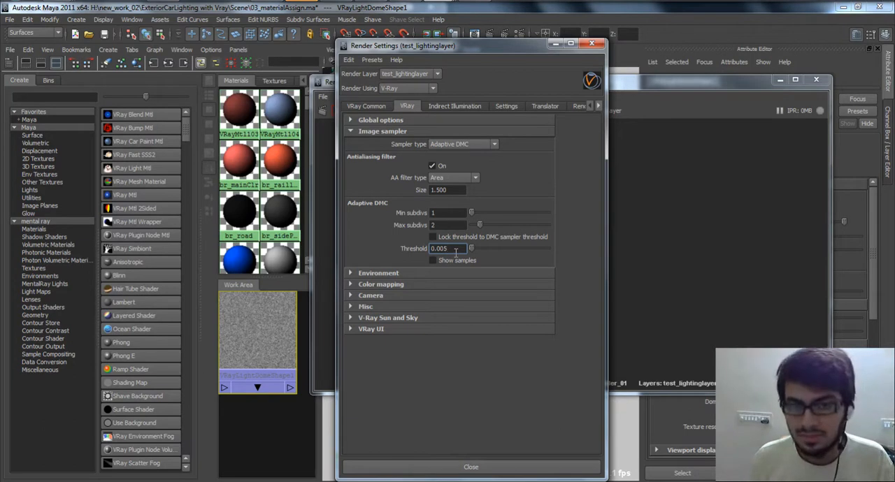
pyautogui.press('BackSpace')
pyautogui.press('BackSpace')
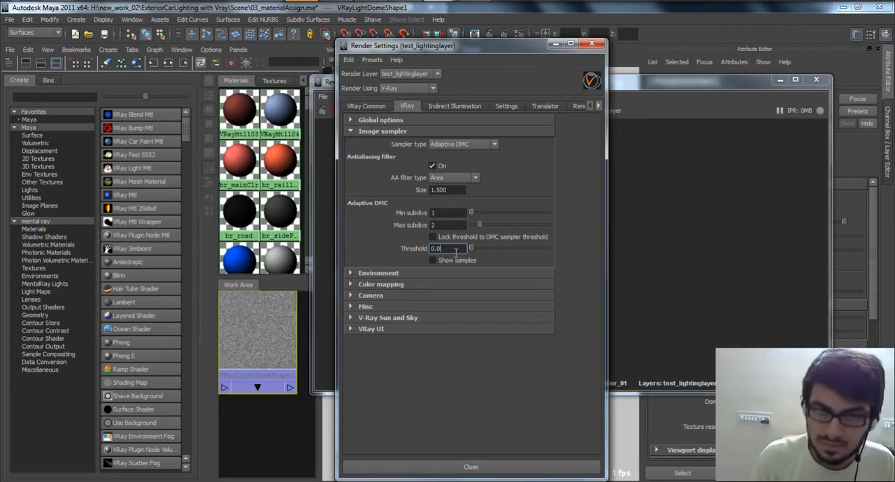
pyautogui.write('1')
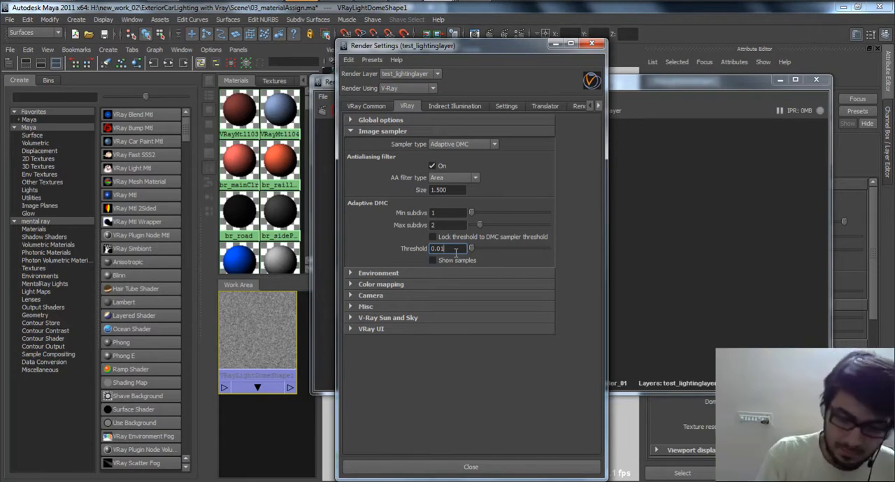
pyautogui.press('BackSpace')
pyautogui.write('05')
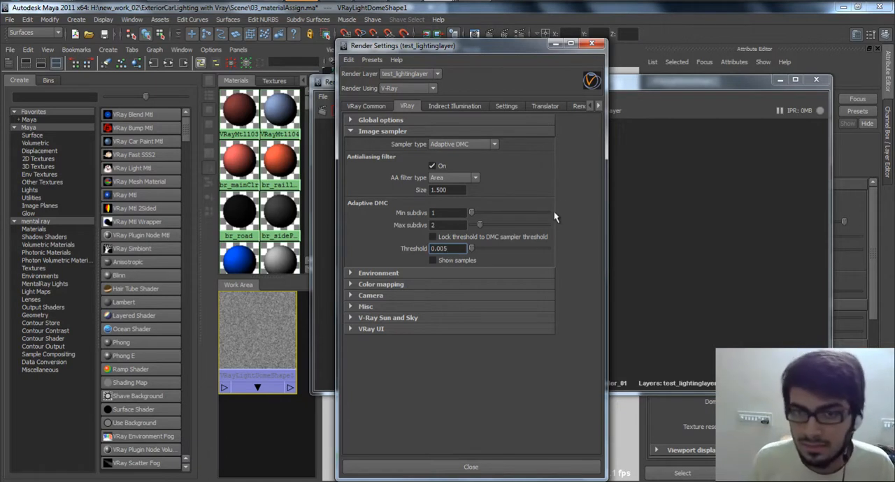
# Step: Render the test_lightinglayer scene with V-Ray from the cam_main_render_01 camera
pyautogui.click(705, 97)
pyautogui.click(366, 96)
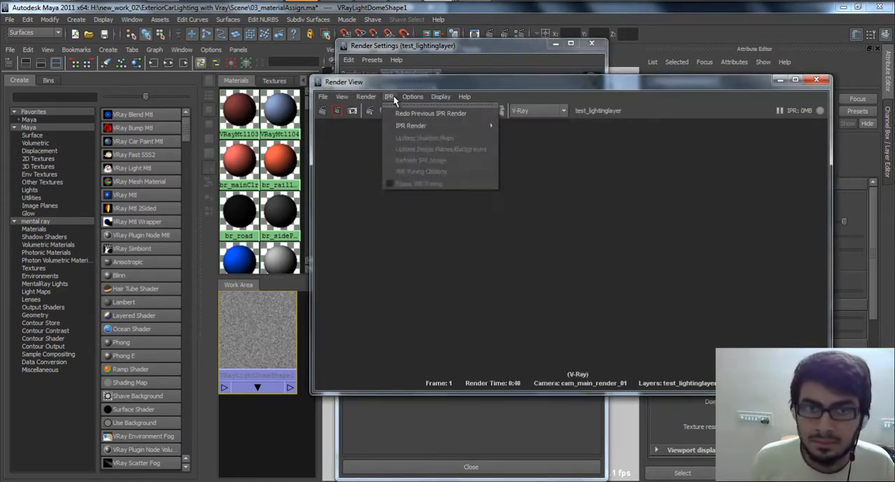
pyautogui.moveTo(427, 160)
pyautogui.click(512, 179)
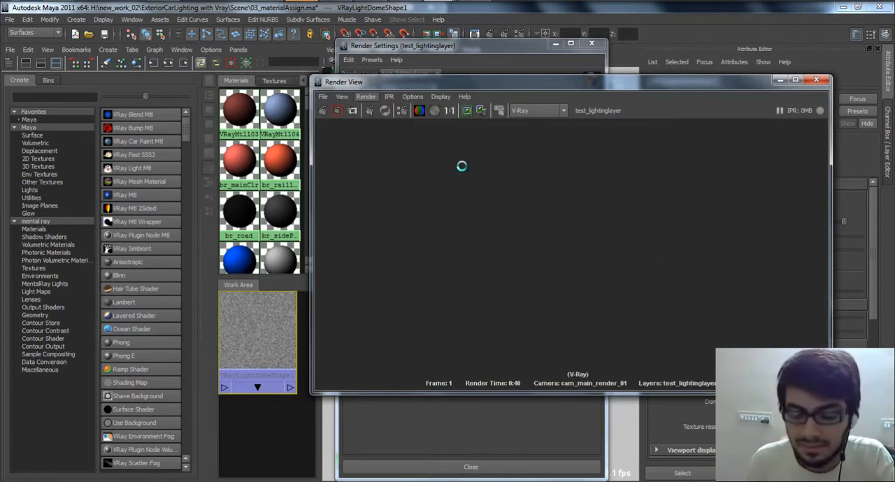
pyautogui.click(474, 1)
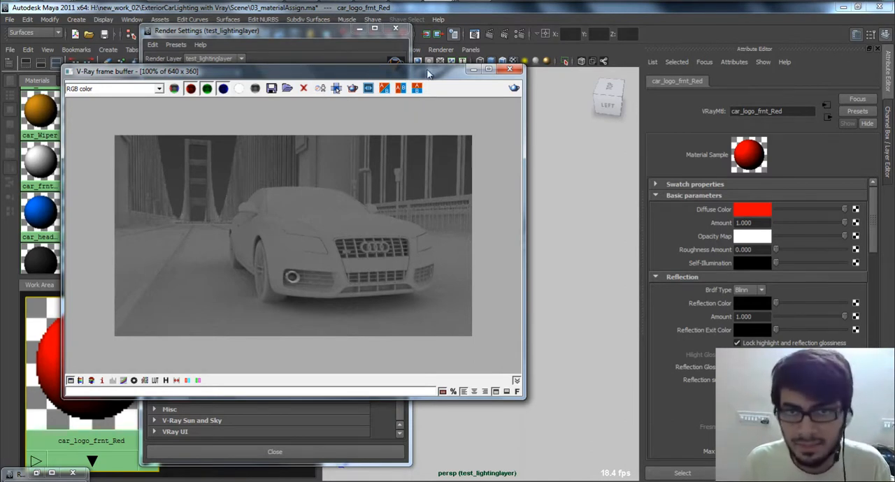
# Step: Compare the rendered car image in the Render View with the one in the V-Ray frame buffer
pyautogui.click(460, 34)
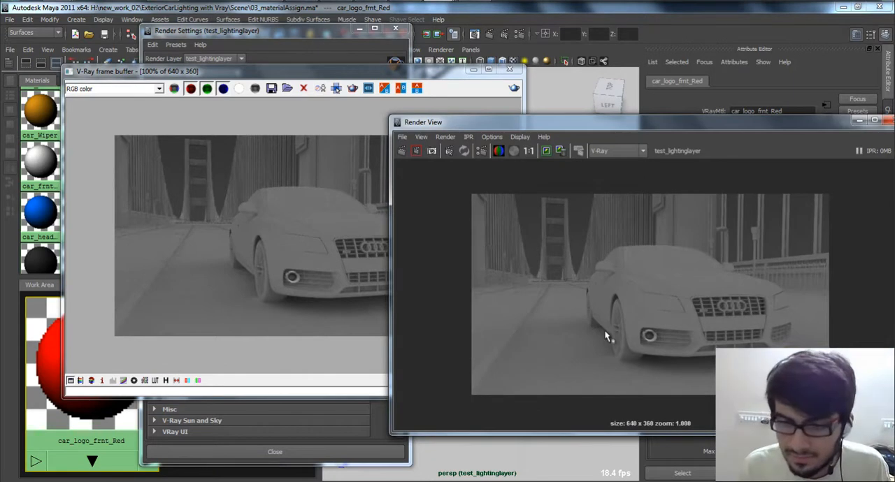
pyautogui.keyDown('alt'); pyautogui.moveTo(607, 332); pyautogui.dragTo(606, 251, button='middle'); pyautogui.keyUp('alt')
pyautogui.keyDown('alt'); pyautogui.moveTo(639, 271); pyautogui.dragTo(599, 267, button='right'); pyautogui.keyUp('alt')
pyautogui.keyDown('alt'); pyautogui.moveTo(599, 266); pyautogui.dragTo(579, 321, button='middle'); pyautogui.keyUp('alt')
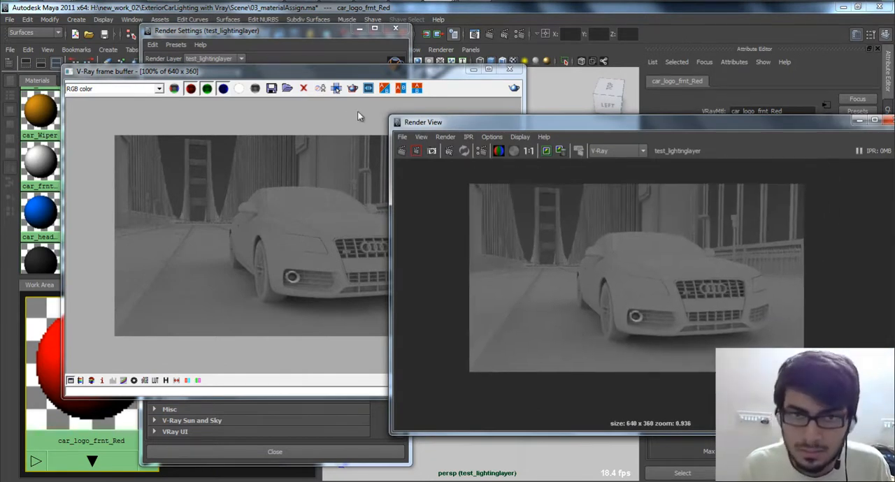
pyautogui.click(314, 91)
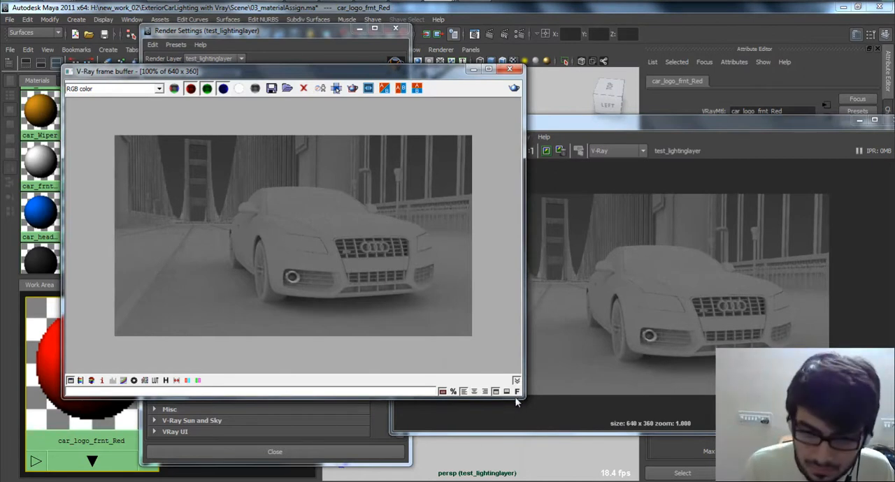
# Step: Look through the V-Ray frame buffer's list of stamp variables, and close the list
pyautogui.click(441, 392)
pyautogui.click(236, 381)
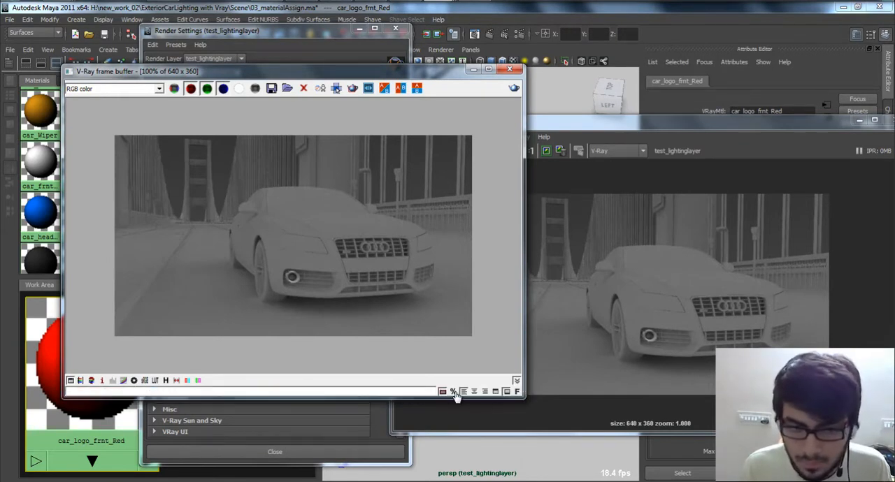
pyautogui.click(453, 392)
pyautogui.moveTo(509, 374); pyautogui.dragTo(511, 163)
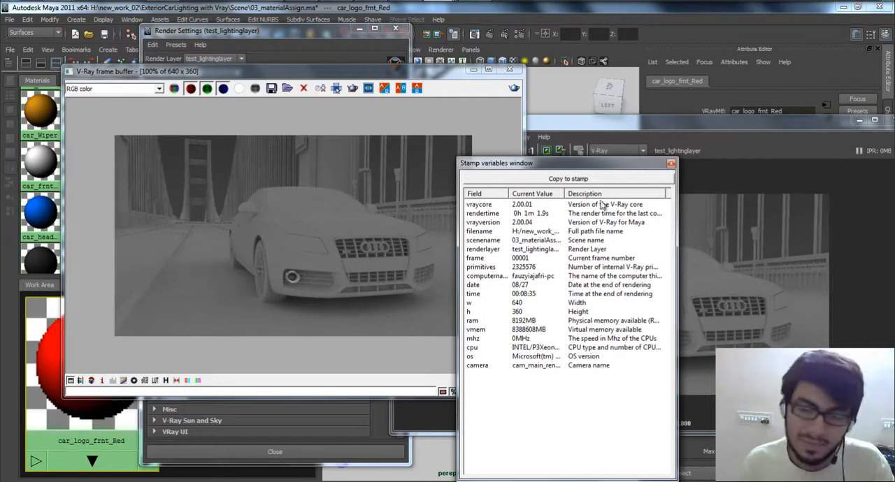
pyautogui.click(671, 163)
# Step: Clear the render windows out of the way and inspect the bridge around the car in the perspective view
pyautogui.moveTo(677, 130); pyautogui.dragTo(673, 418)
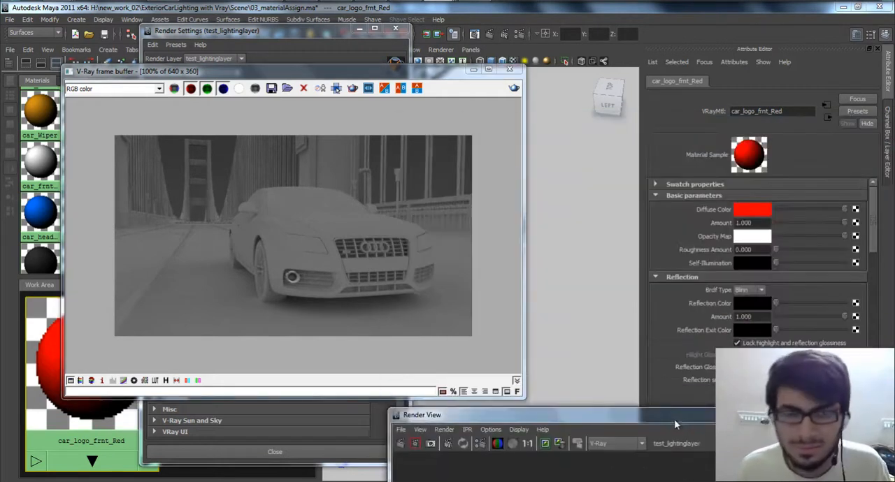
pyautogui.click(509, 69)
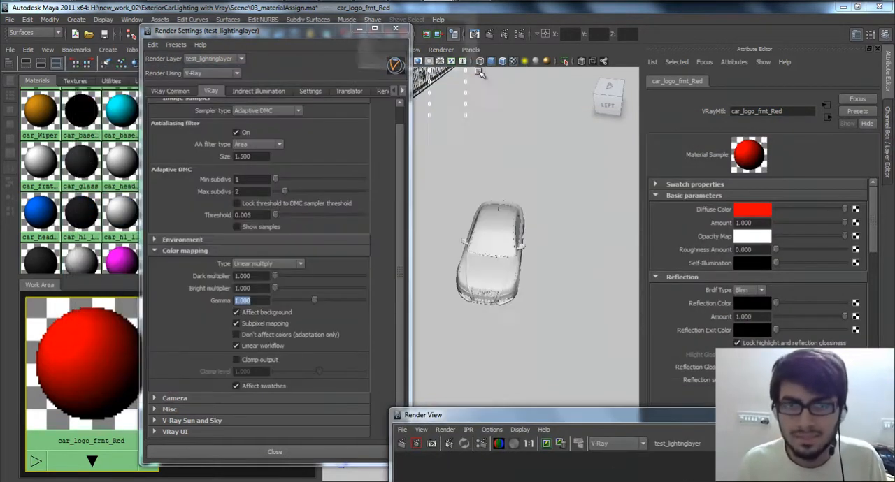
pyautogui.keyDown('alt'); pyautogui.moveTo(581, 259); pyautogui.dragTo(430, 119); pyautogui.keyUp('alt')
pyautogui.click(360, 30)
pyautogui.scroll(-10, 491, 211)
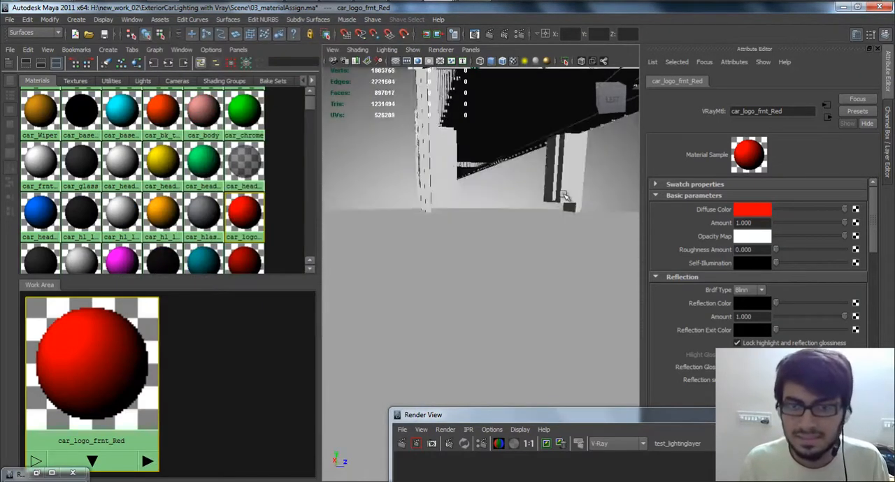
pyautogui.keyDown('alt'); pyautogui.moveTo(461, 304); pyautogui.dragTo(463, 340); pyautogui.keyUp('alt')
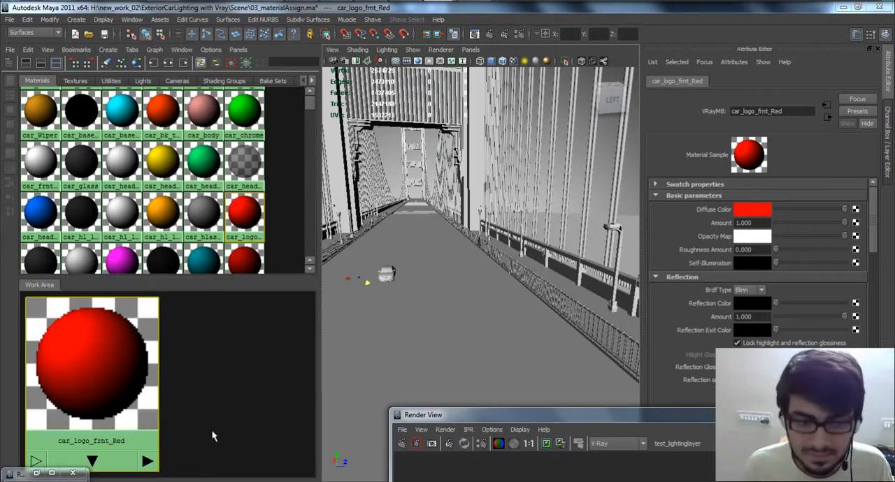
# Step: Bring back the V-Ray frame buffer and display the render's colors in sRGB space
pyautogui.click(440, 2)
pyautogui.click(537, 70)
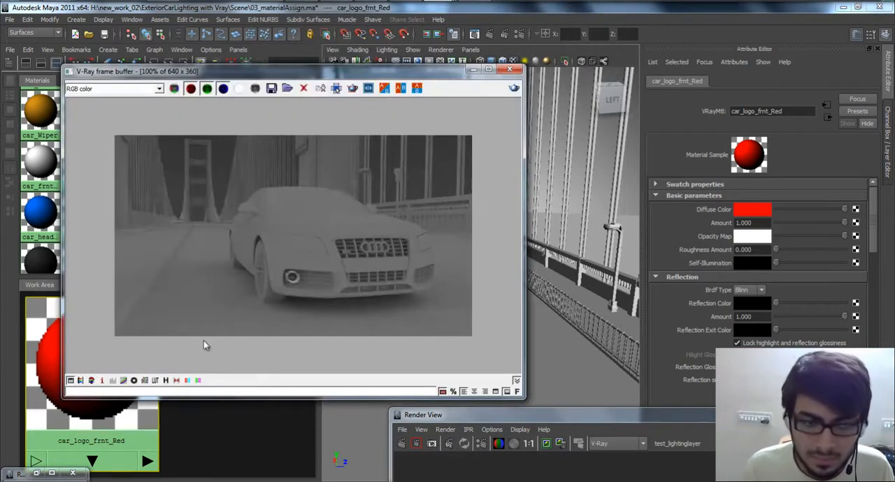
pyautogui.click(145, 380)
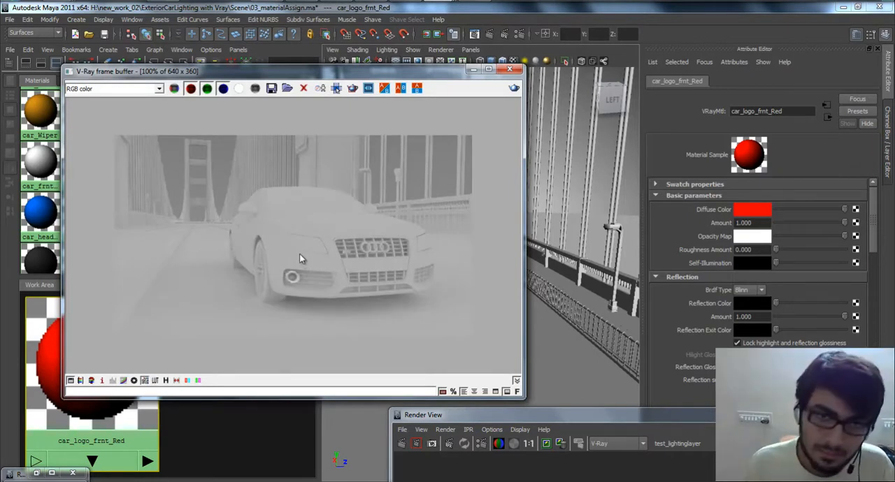
# Step: Turn off the V-Ray frame buffer's sRGB display, and move the buffer aside to inspect the bridge in the perspective view
pyautogui.click(144, 380)
pyautogui.moveTo(435, 71); pyautogui.dragTo(504, 441)
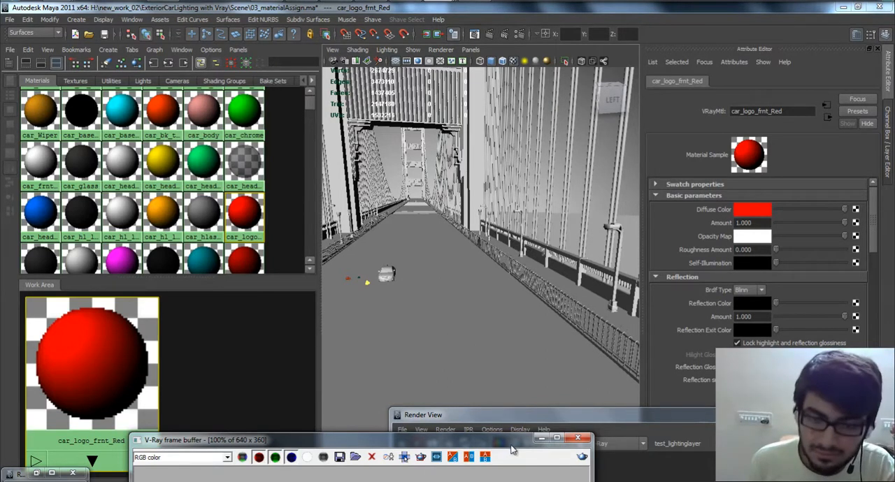
pyautogui.moveTo(509, 442); pyautogui.dragTo(492, 58)
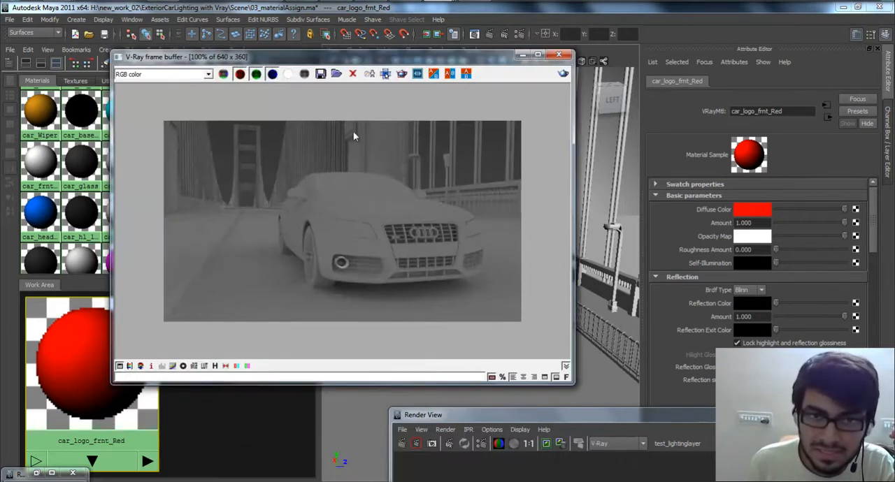
pyautogui.moveTo(328, 57); pyautogui.dragTo(329, 354)
pyautogui.moveTo(436, 179)
pyautogui.keyDown('alt'); pyautogui.mouseDown()
pyautogui.moveTo(451, 152)
pyautogui.moveTo(437, 137)
pyautogui.moveTo(445, 177)
pyautogui.mouseUp(); pyautogui.keyUp('alt')
pyautogui.keyDown('alt'); pyautogui.moveTo(446, 177); pyautogui.dragTo(464, 242, button='middle'); pyautogui.keyUp('alt')
pyautogui.moveTo(495, 358); pyautogui.dragTo(416, 39)
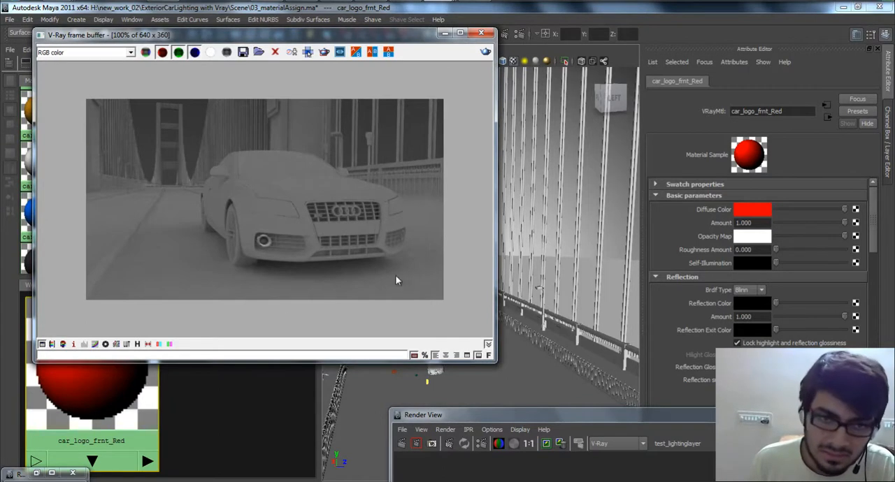
# Step: Compare the car render with and without sRGB display in the V-Ray frame buffer, leaving sRGB on
pyautogui.click(117, 344)
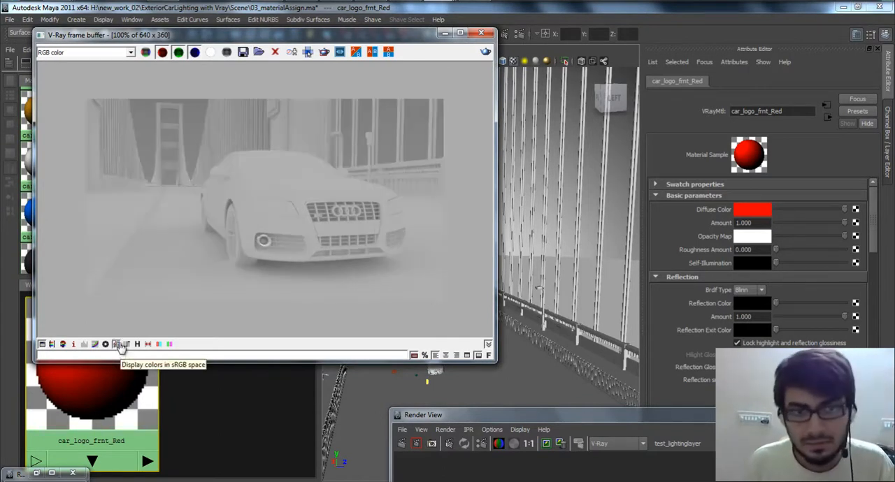
pyautogui.click(118, 344)
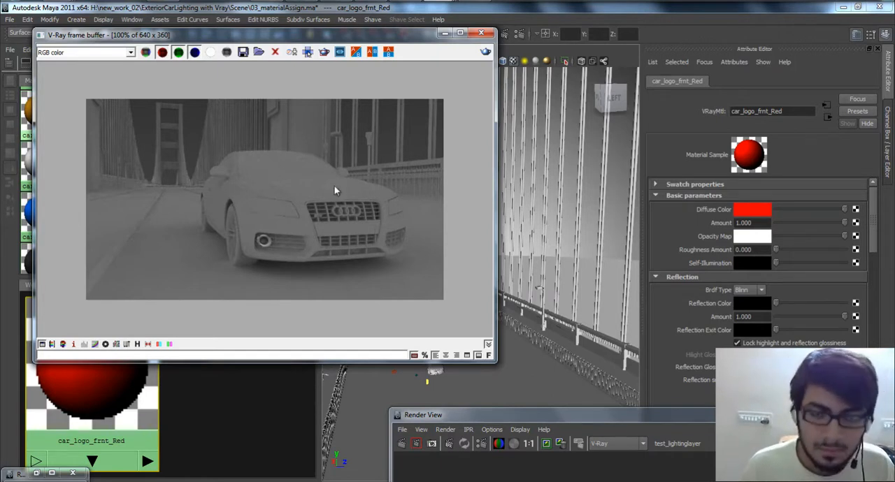
pyautogui.click(117, 345)
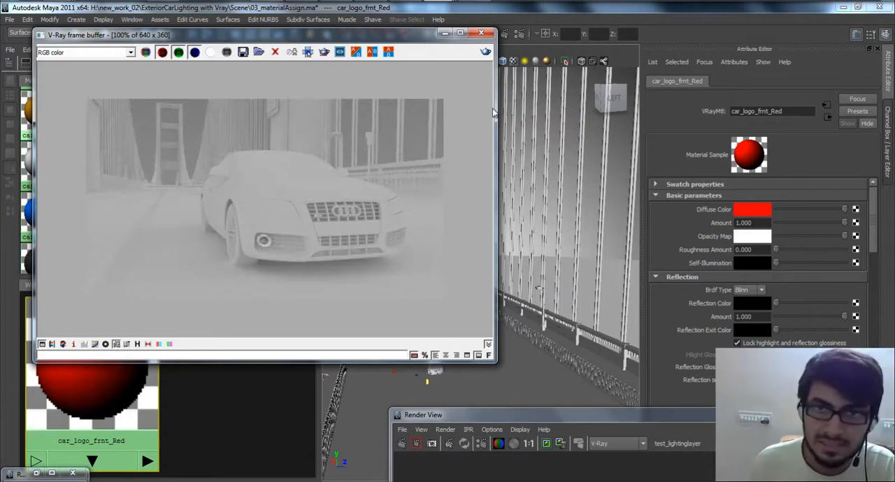
# Step: Place the Render View beside the V-Ray frame buffer and compare the two car images
pyautogui.moveTo(395, 37); pyautogui.dragTo(383, 54)
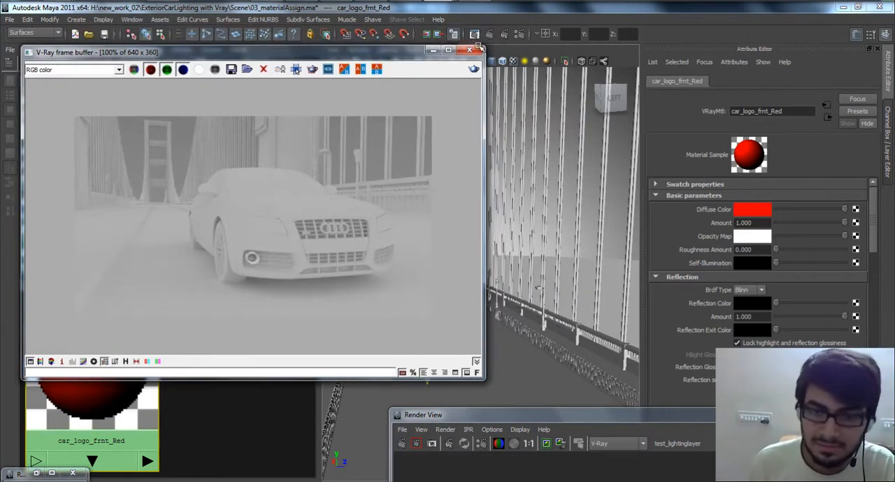
pyautogui.moveTo(562, 418); pyautogui.dragTo(606, 77)
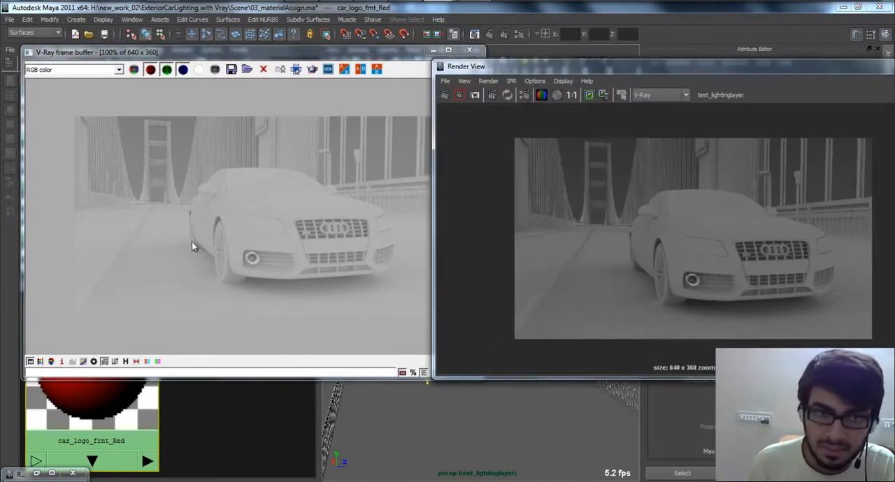
pyautogui.click(277, 75)
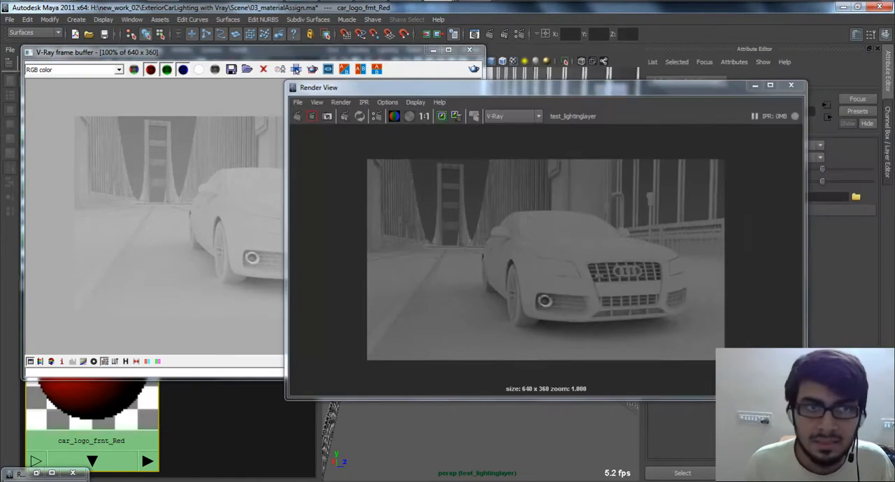
# Step: Start Adobe Photoshop and dismiss its registration dialog without registering
pyautogui.click(16, 1)
pyautogui.click(56, 145)
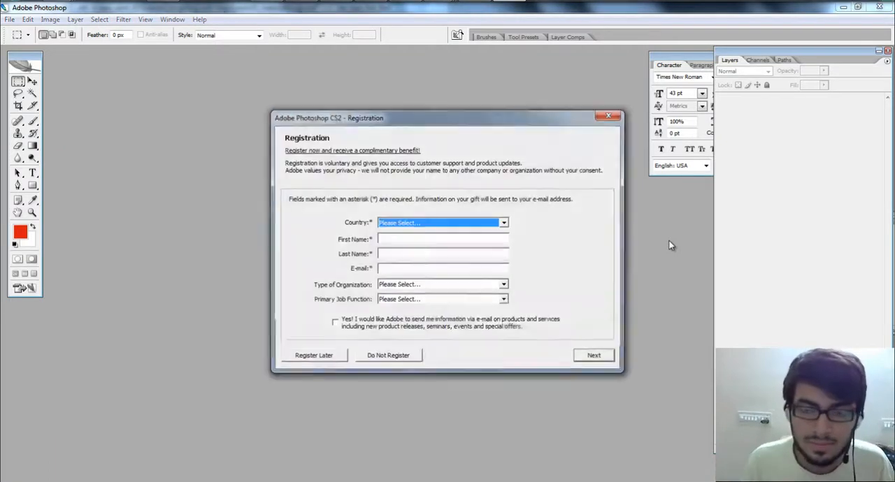
pyautogui.press('Escape')
pyautogui.click(422, 257)
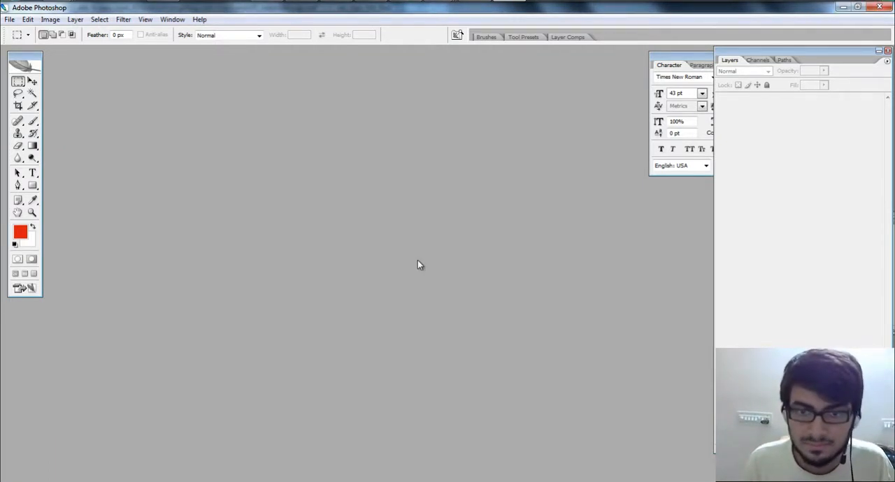
pyautogui.press('Escape')
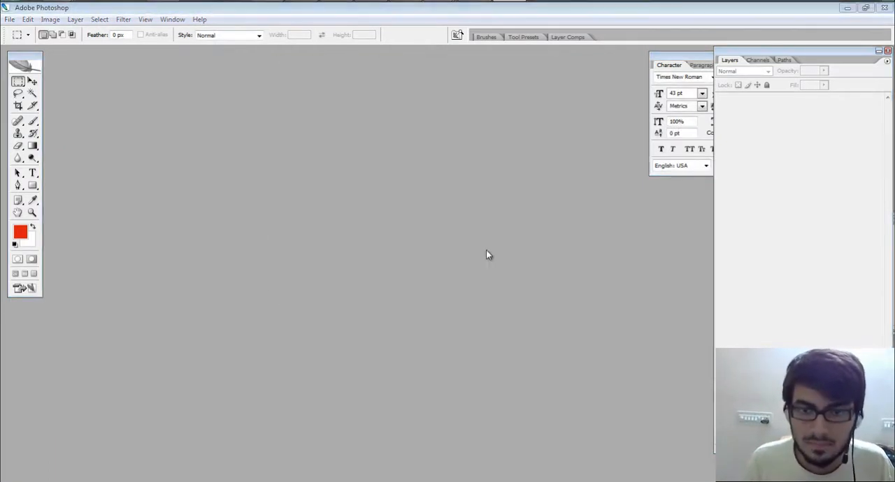
pyautogui.click(452, 191)
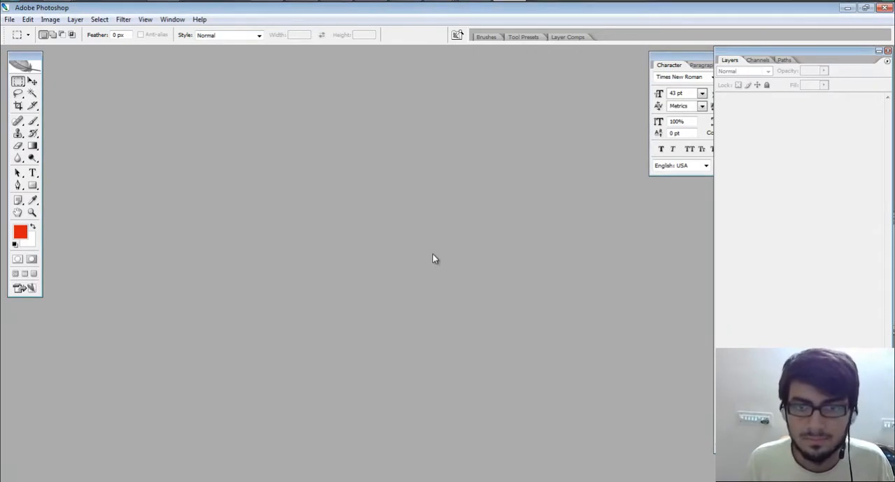
# Step: Switch to the file explorer and open the temp folder inside new_work_02's ExteriorCarLighting with Vray folder
pyautogui.hotkey('alt', 'Tab')
pyautogui.hotkey('alt', 'Tab')
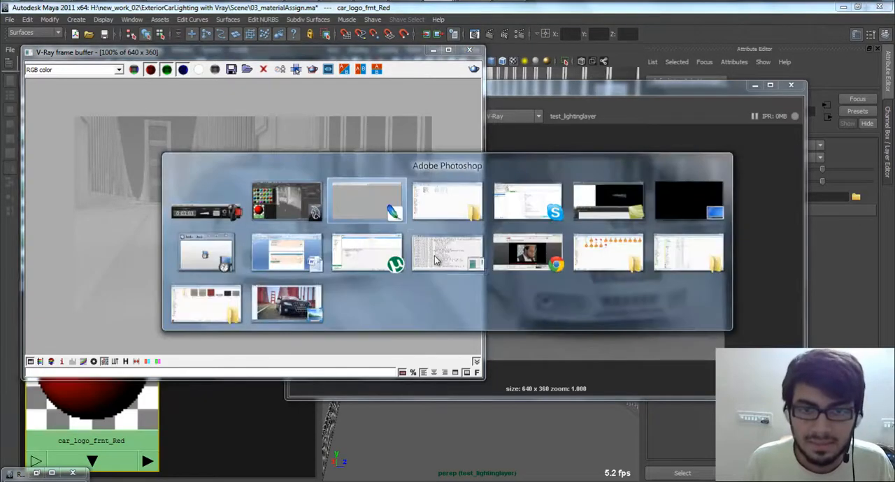
pyautogui.click(450, 219)
pyautogui.press('BackSpace')
pyautogui.press('BackSpace')
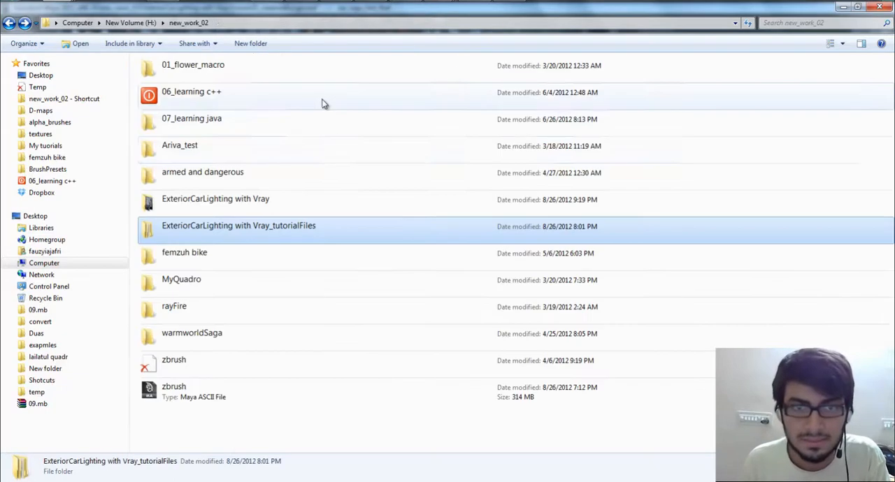
pyautogui.doubleClick(319, 193)
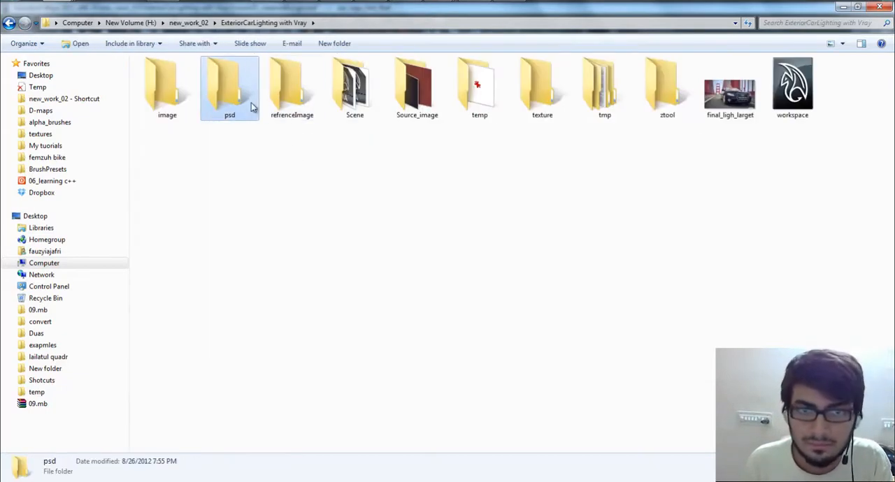
pyautogui.doubleClick(477, 86)
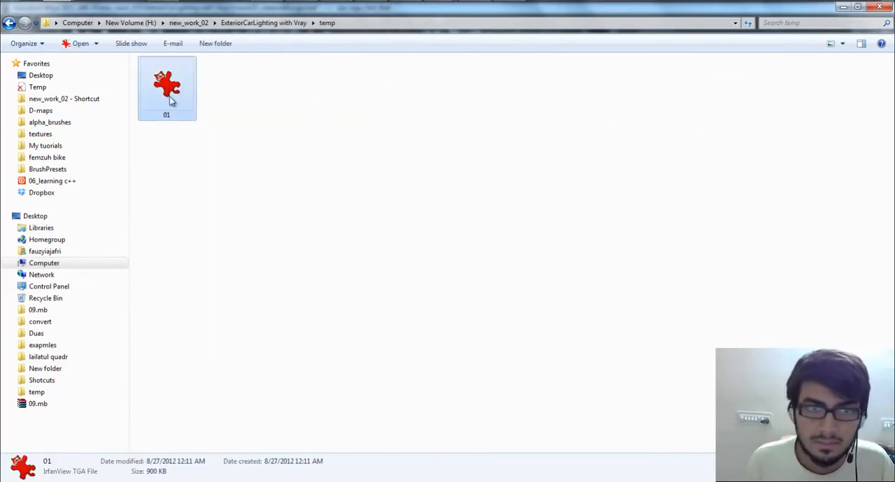
# Step: Open the 01.tga render from the temp folder in Photoshop
pyautogui.hotkey('alt', 'Tab')
pyautogui.hotkey('alt', 'Tab')
pyautogui.hotkey('alt', 'Tab')
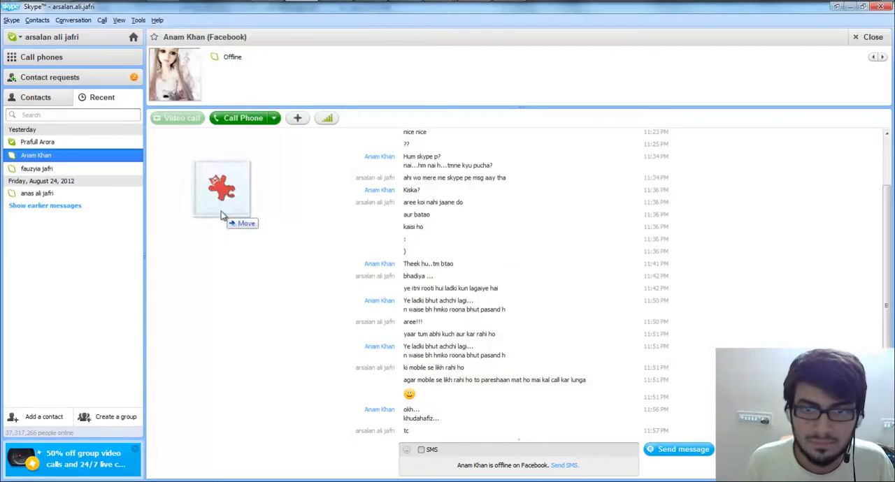
pyautogui.hotkey('alt', 'shift', 'Tab')
pyautogui.hotkey('alt', 'shift', 'Tab')
pyautogui.moveTo(221, 211); pyautogui.dragTo(546, 216)
pyautogui.hotkey('alt', 'Tab')
pyautogui.hotkey('alt', 'Tab')
pyautogui.hotkey('alt', 'Tab')
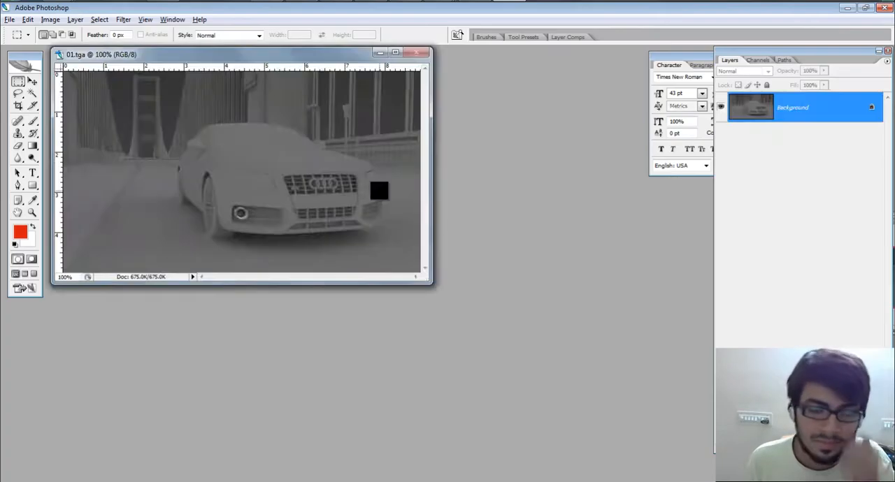
# Step: Enlarge the 01.tga image in Photoshop and compare it with Maya's V-Ray frame buffer and Render View images
pyautogui.moveTo(433, 285); pyautogui.dragTo(556, 439)
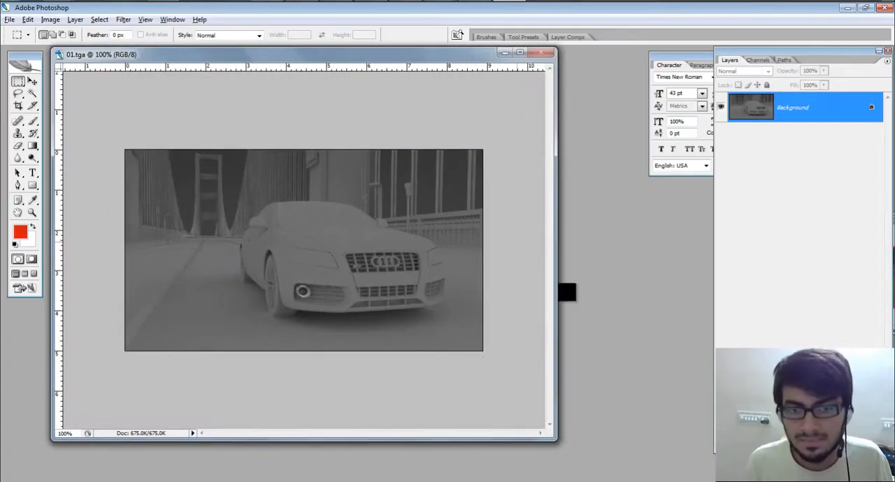
pyautogui.keyDown('alt'); pyautogui.scroll(3, 375, 234); pyautogui.keyUp('alt')
pyautogui.hotkey('alt', 'Tab')
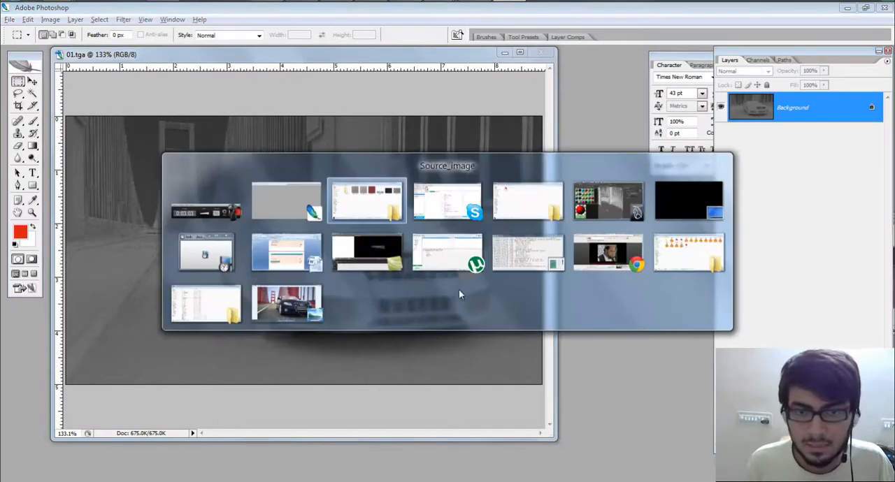
pyautogui.click(633, 215)
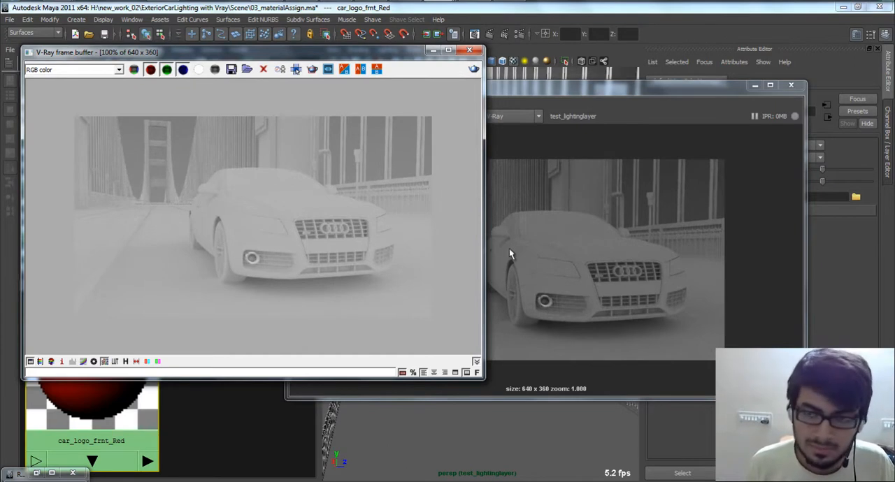
pyautogui.hotkey('alt', 'Tab')
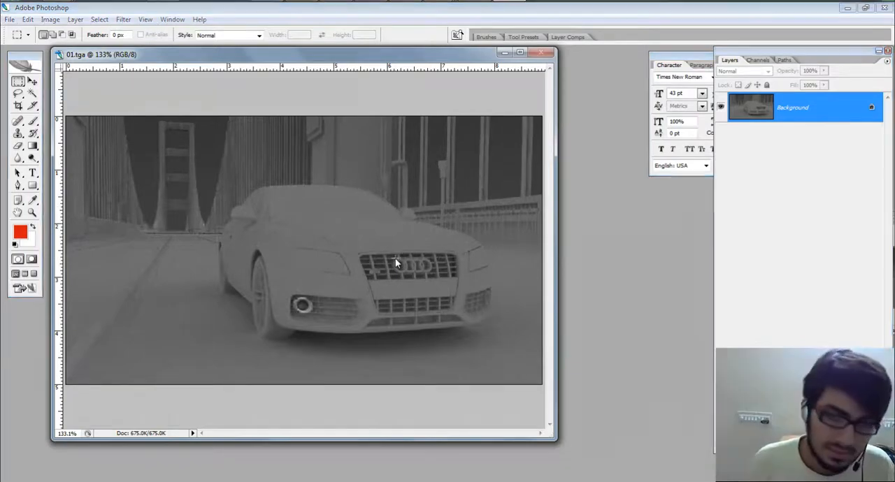
pyautogui.hotkey('alt', 'Tab')
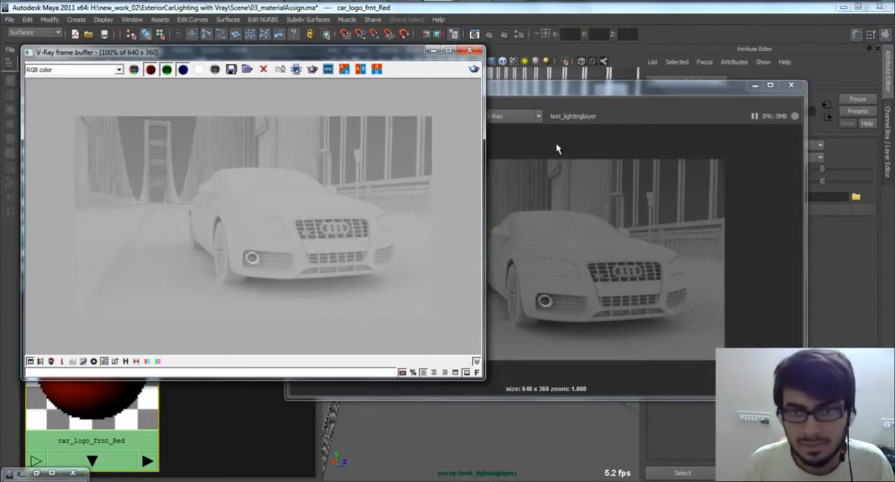
pyautogui.click(573, 102)
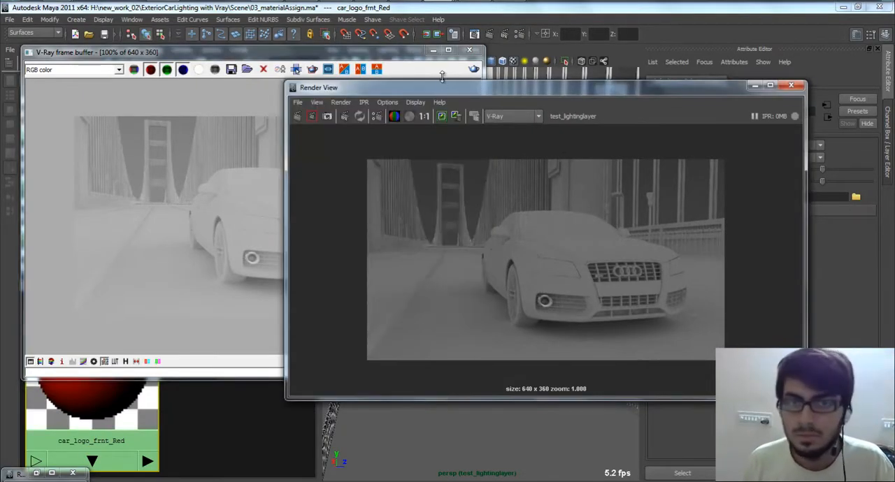
# Step: In the V-Ray render settings, set the color mapping type to Exponential and the gamma to 2
pyautogui.click(517, 36)
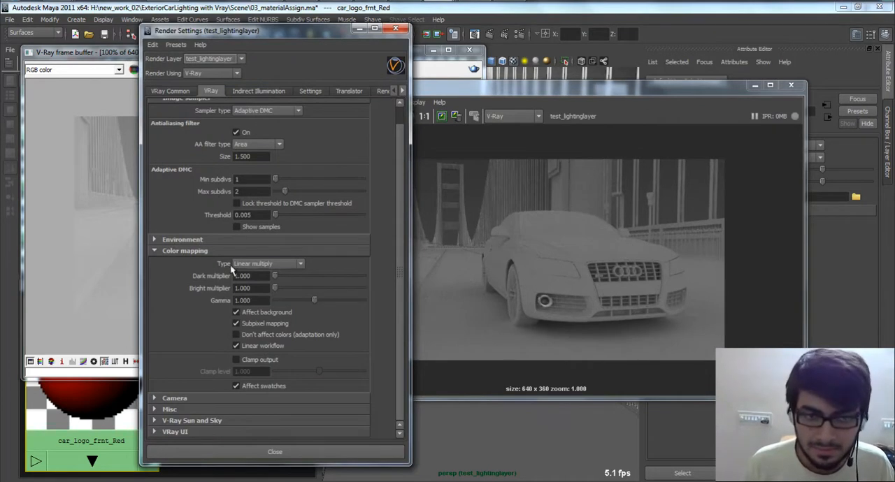
pyautogui.click(272, 267)
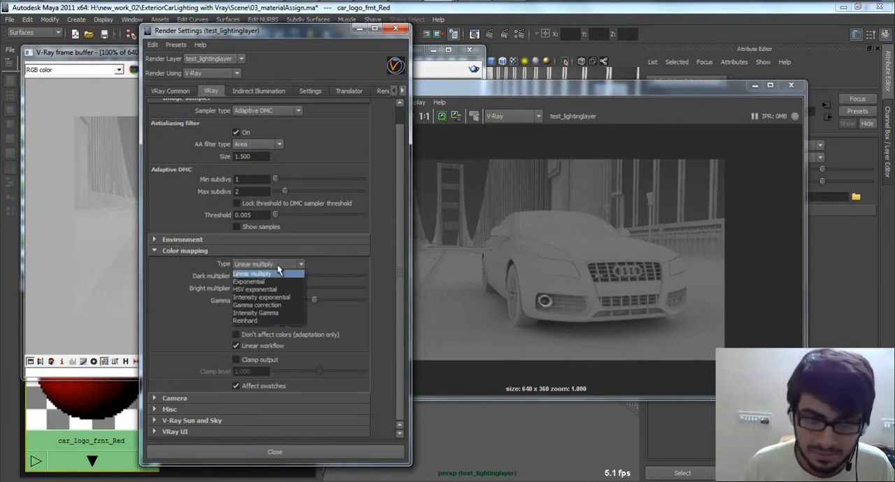
pyautogui.click(270, 277)
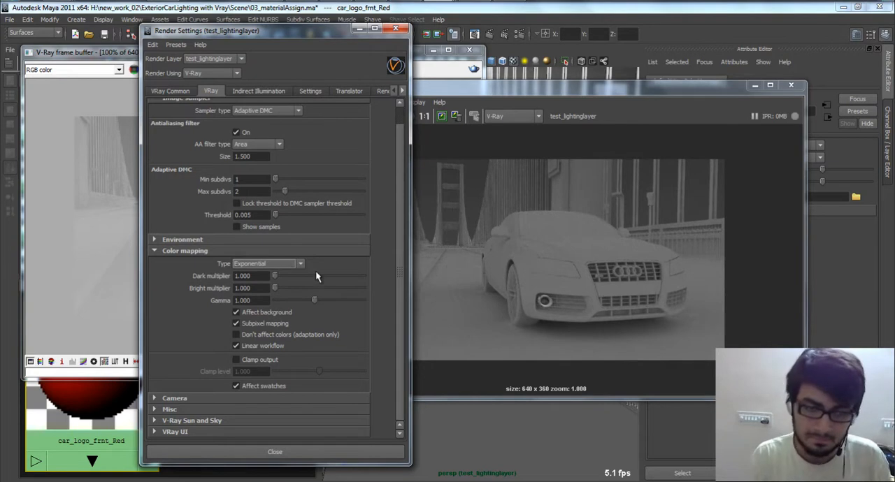
pyautogui.doubleClick(252, 300)
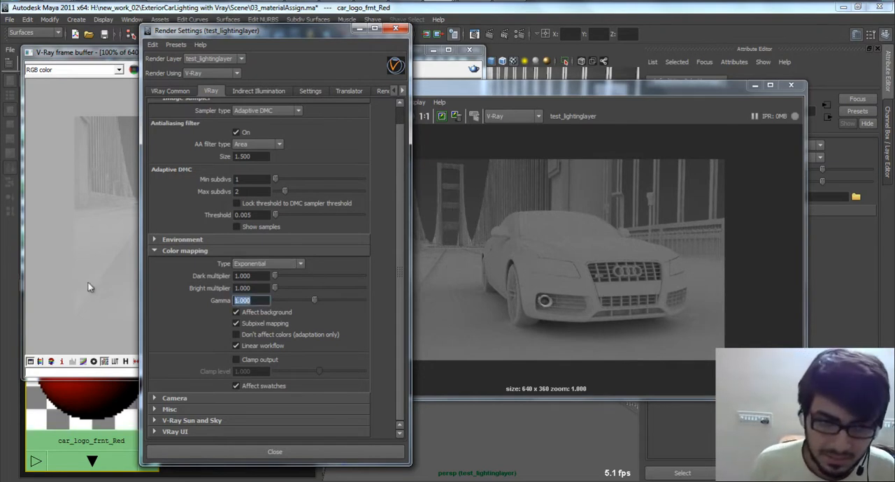
pyautogui.write('2')
pyautogui.press('Return')
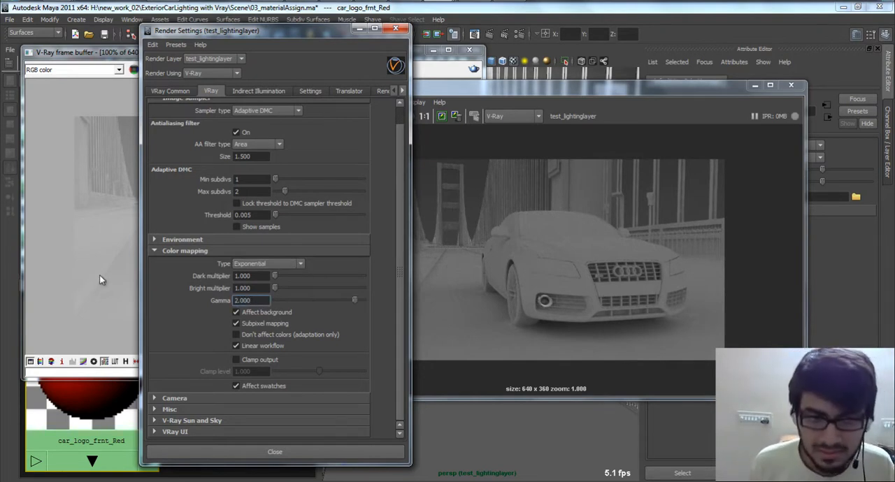
# Step: Turn off the sRGB color display in the V-Ray frame buffer
pyautogui.click(100, 279)
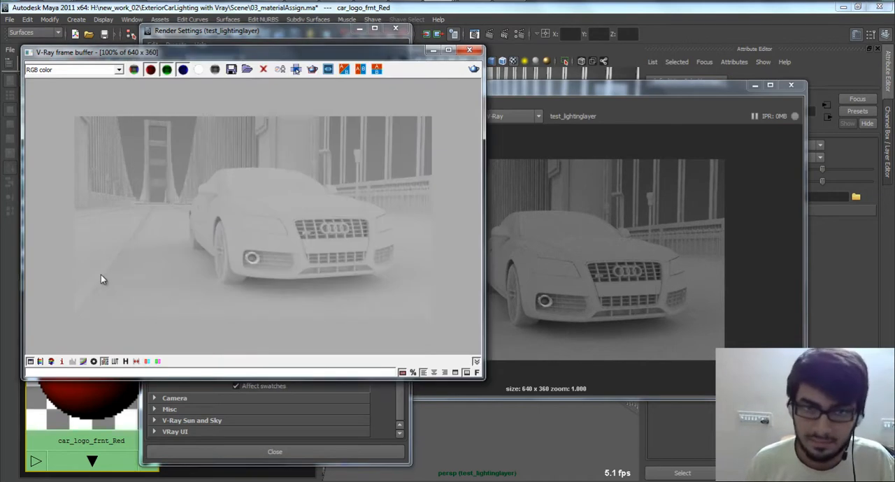
pyautogui.click(331, 29)
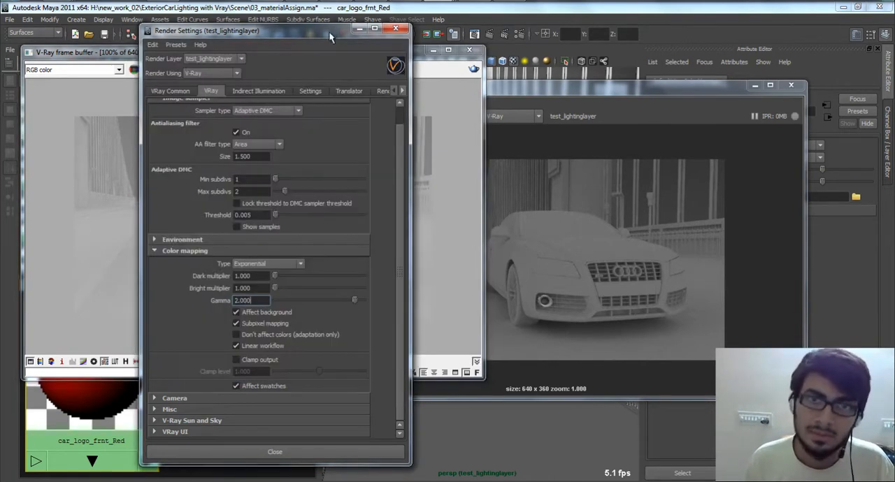
pyautogui.click(90, 323)
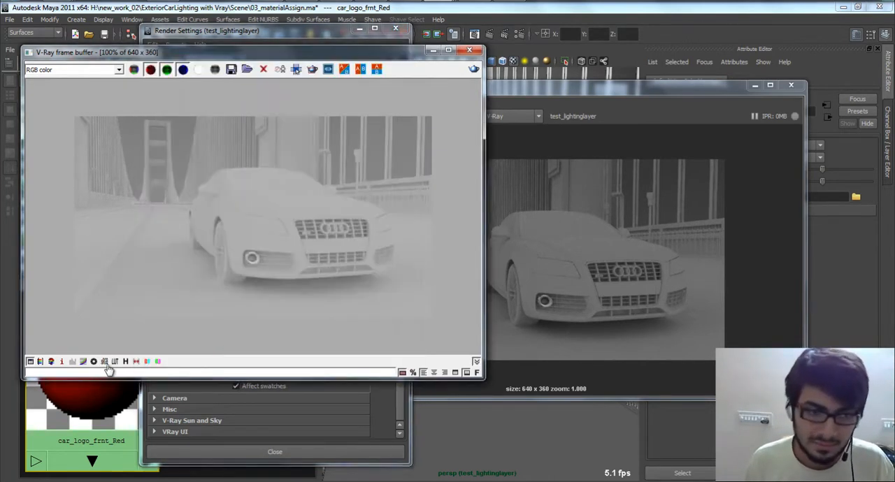
pyautogui.click(104, 361)
# Step: Disable Subpixel mapping and Affect swatches in the V-Ray color mapping settings
pyautogui.click(371, 444)
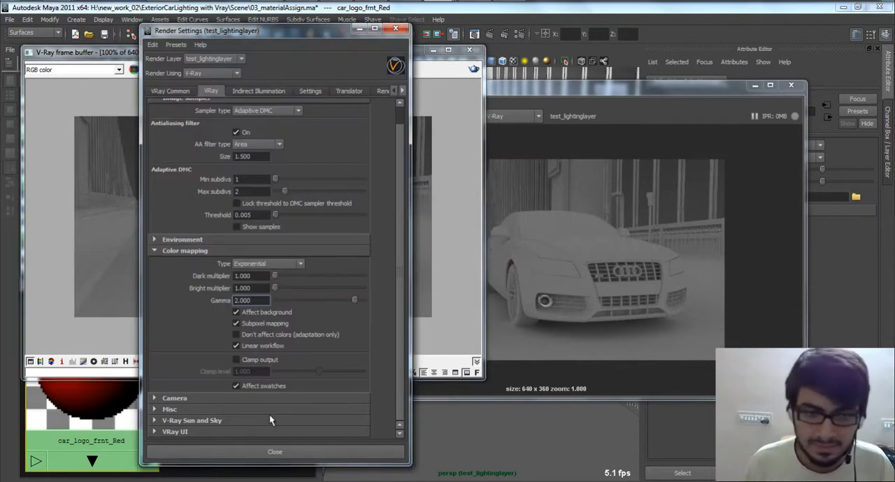
pyautogui.click(276, 324)
pyautogui.click(256, 388)
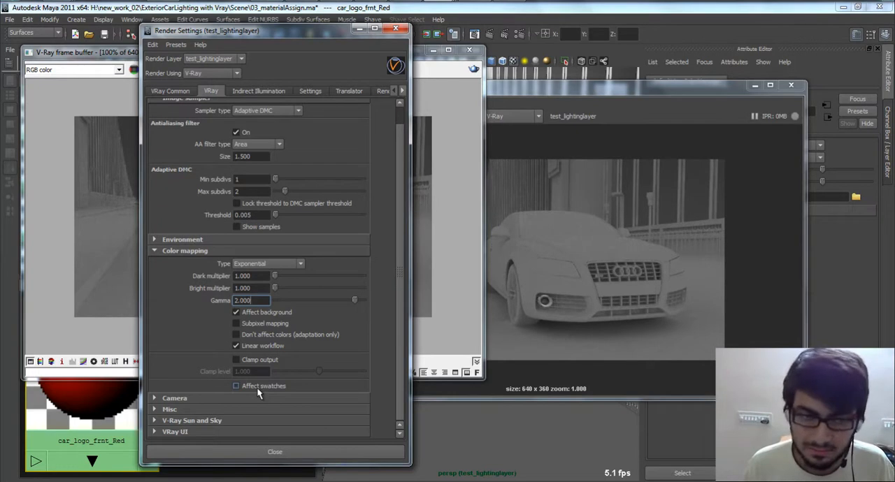
# Step: Re-enable Subpixel mapping and Affect swatches in the V-Ray color mapping settings and display the car_logo_frnt_Red material's attributes
pyautogui.click(266, 322)
pyautogui.click(266, 386)
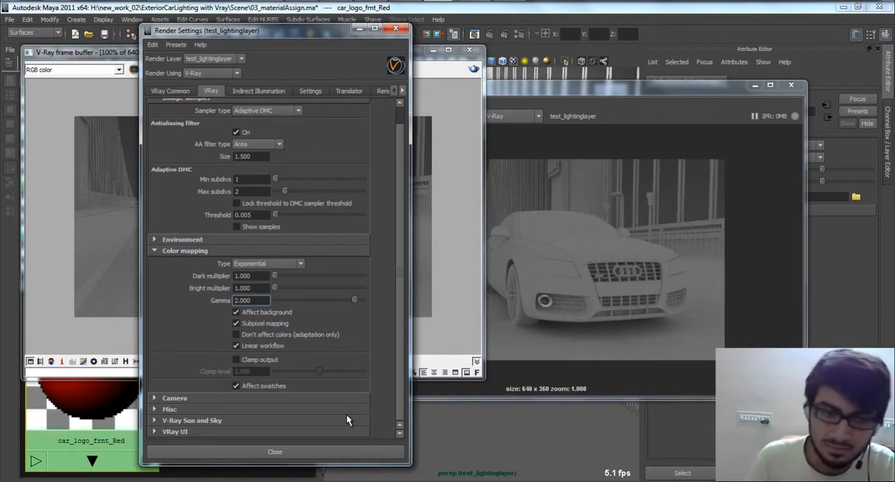
pyautogui.click(129, 413)
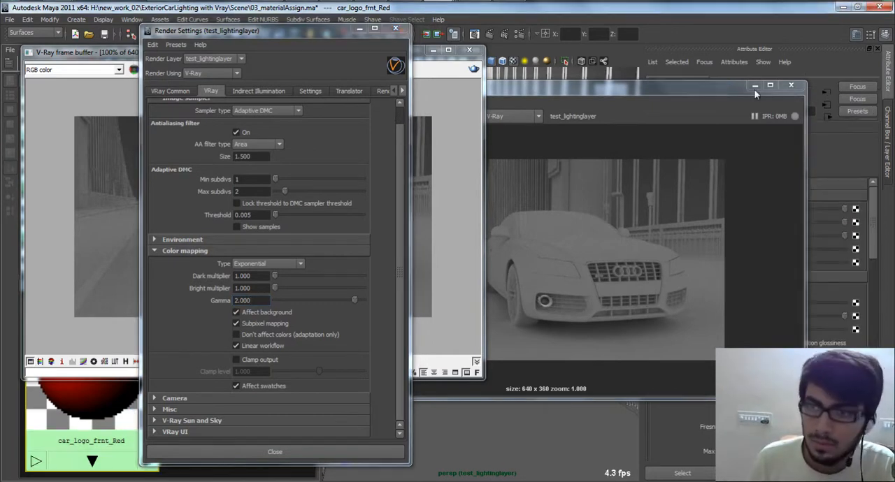
# Step: Arrange the Render View beside the V-Ray frame buffer and compare the car render in both windows
pyautogui.click(754, 86)
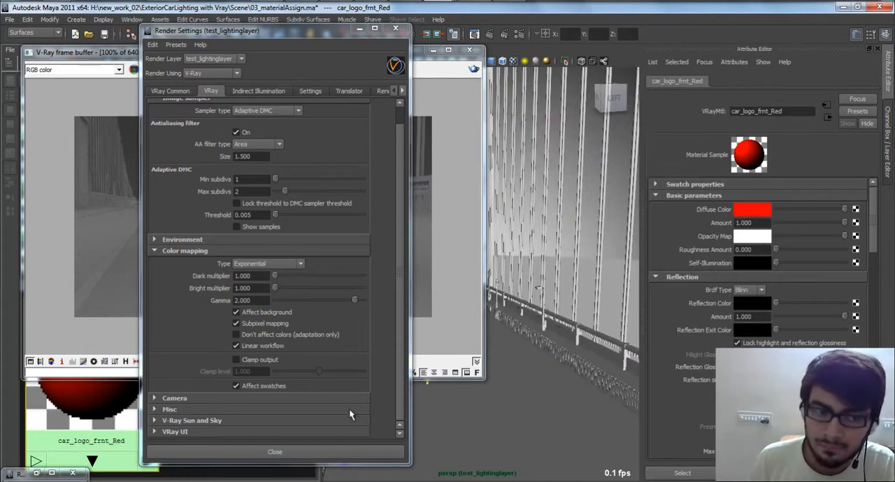
pyautogui.doubleClick(23, 472)
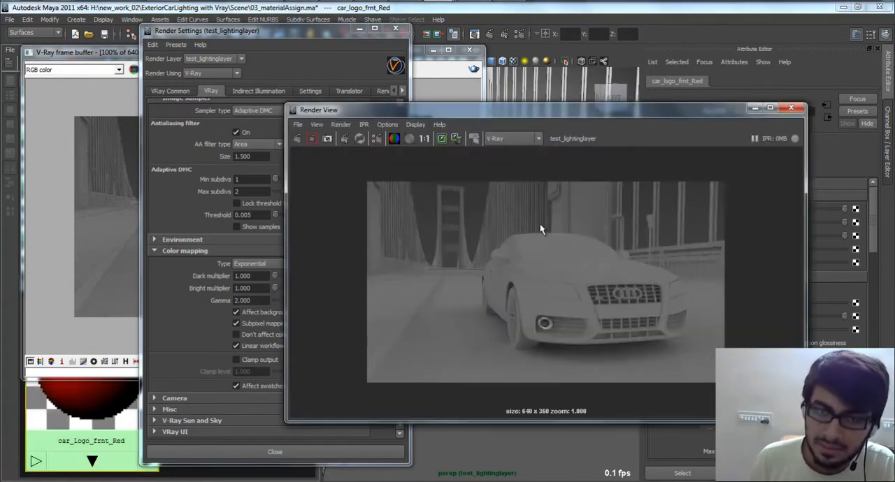
pyautogui.click(519, 34)
pyautogui.moveTo(531, 109); pyautogui.dragTo(521, 425)
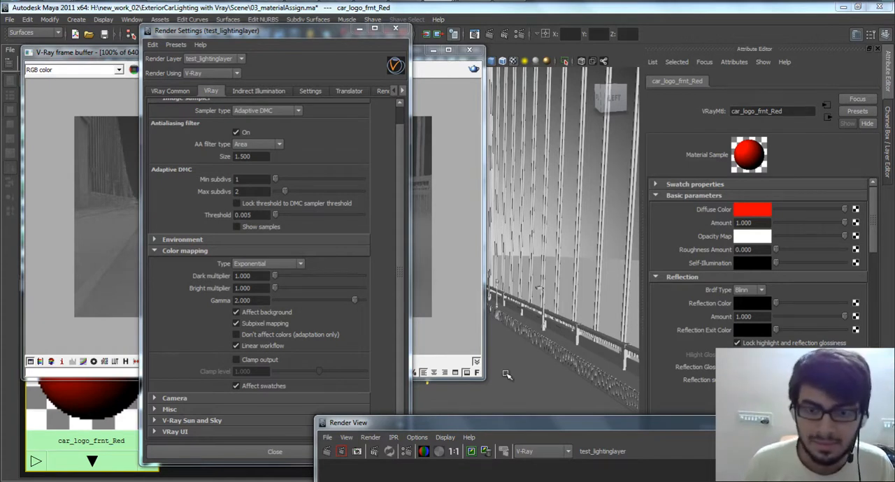
pyautogui.moveTo(468, 425); pyautogui.dragTo(481, 468)
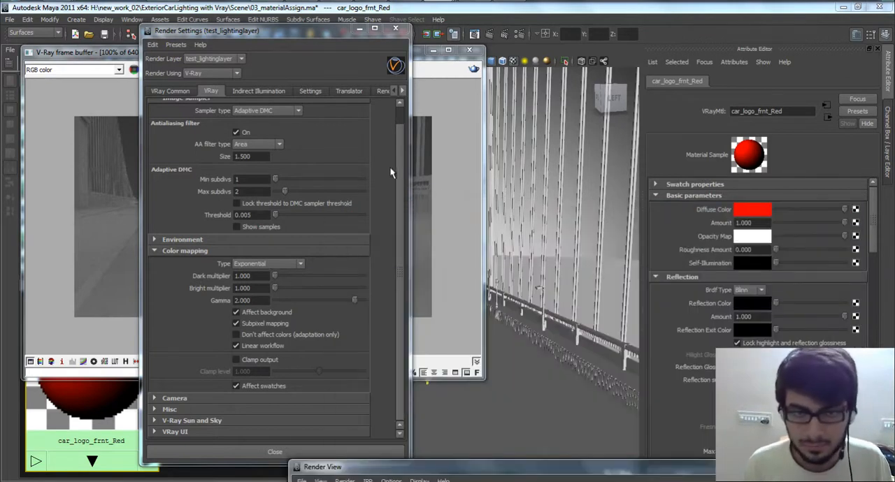
pyautogui.click(453, 163)
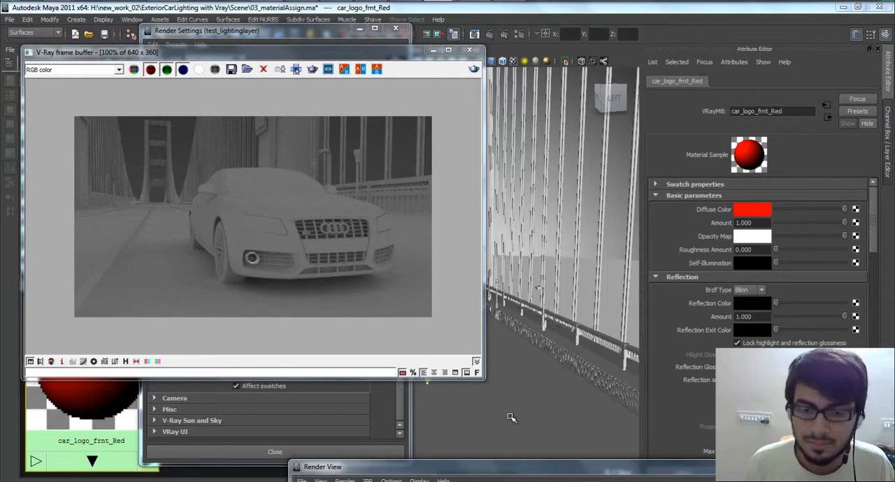
pyautogui.moveTo(518, 468); pyautogui.dragTo(434, 64)
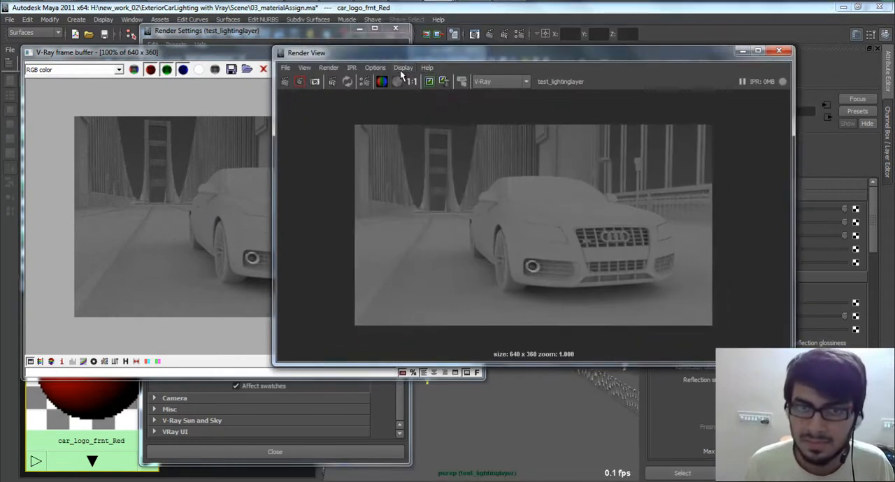
pyautogui.click(400, 69)
pyautogui.click(241, 53)
pyautogui.click(248, 53)
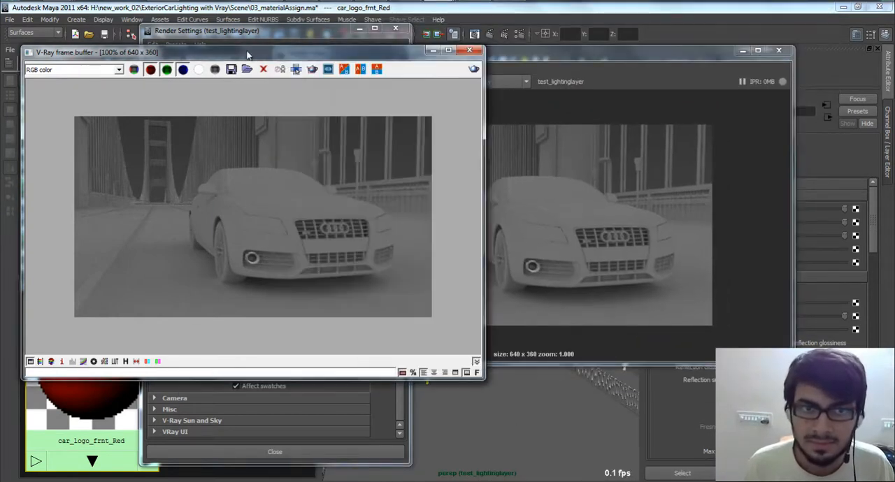
pyautogui.click(573, 83)
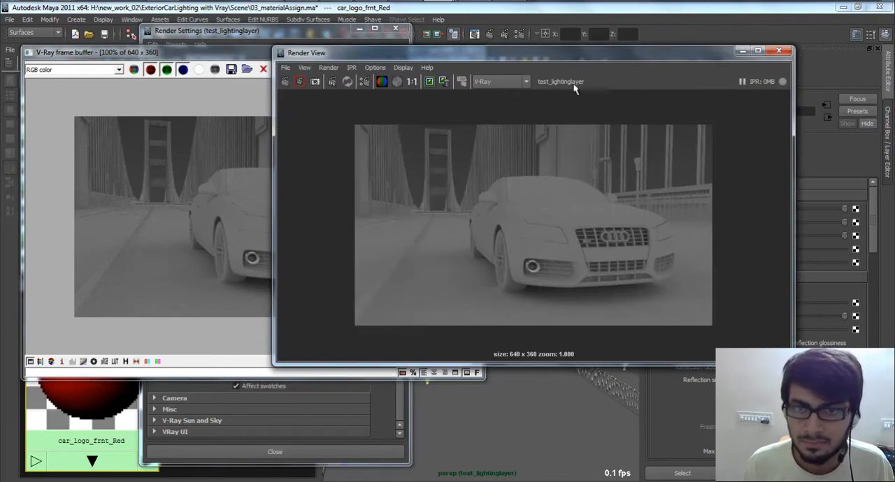
# Step: Show the Render View's color management attributes and check its image against the V-Ray frame buffer
pyautogui.click(404, 68)
pyautogui.click(459, 177)
pyautogui.moveTo(692, 54); pyautogui.dragTo(706, 69)
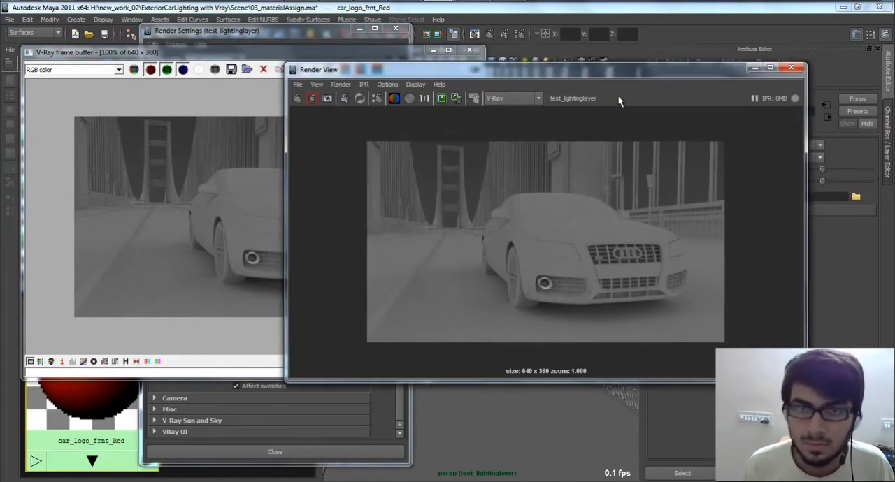
pyautogui.moveTo(547, 70); pyautogui.dragTo(592, 70)
pyautogui.click(322, 54)
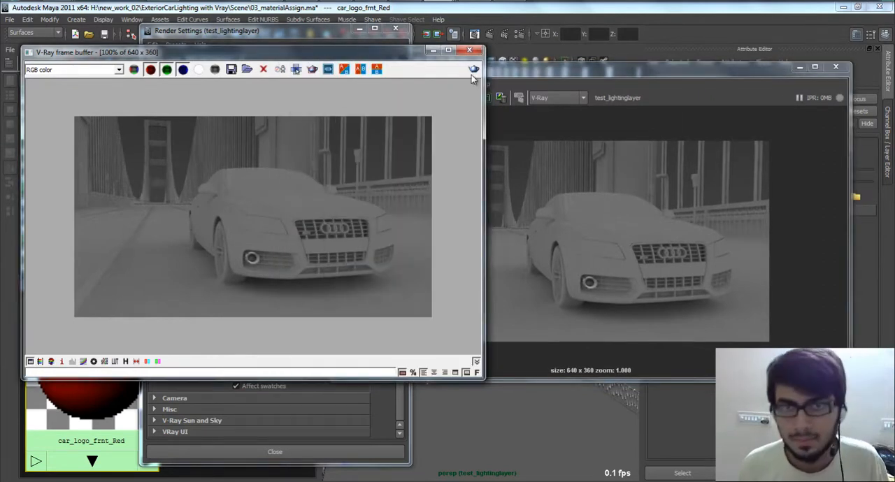
pyautogui.click(472, 1)
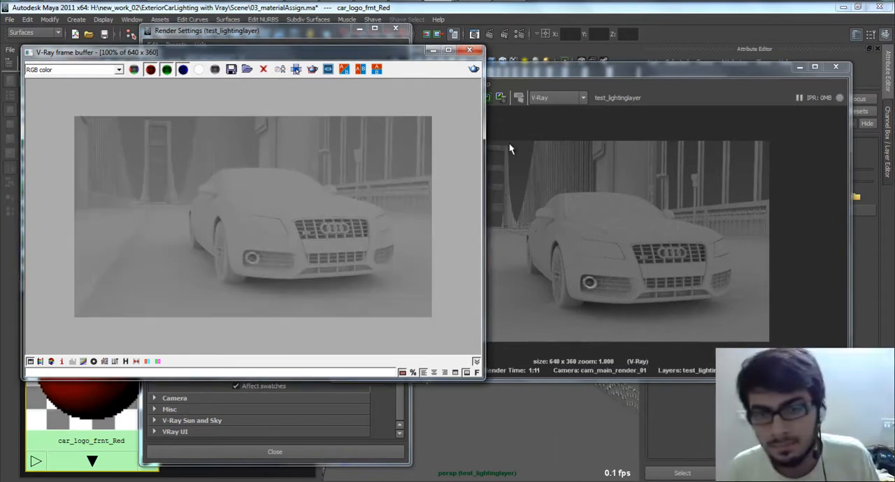
pyautogui.click(567, 63)
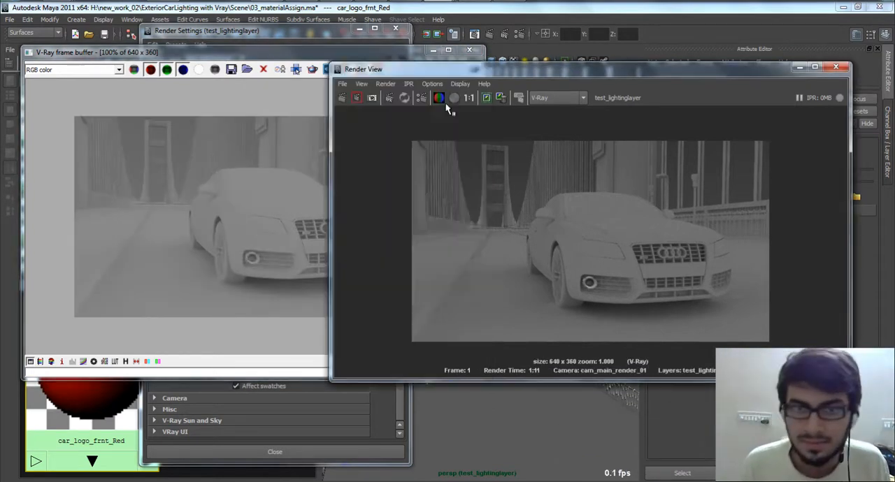
pyautogui.click(279, 71)
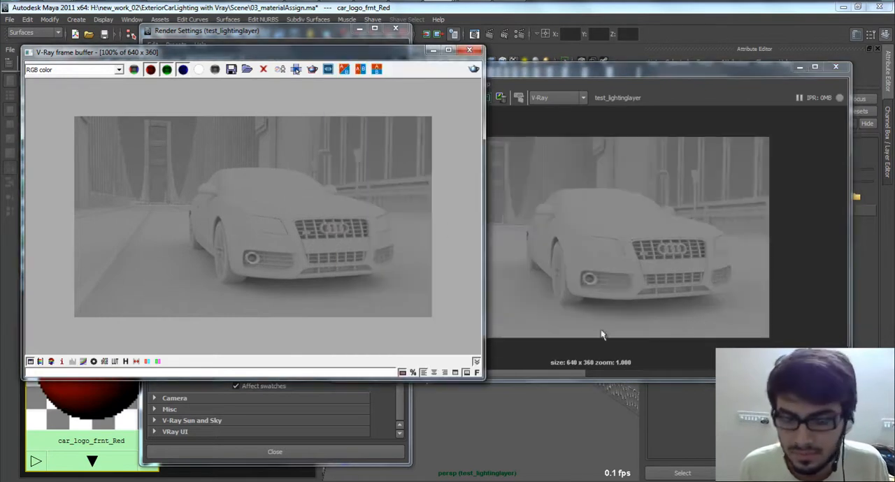
# Step: Open the V-Ray frame buffer's stamp variables list and move it out of the way of the renders
pyautogui.click(411, 372)
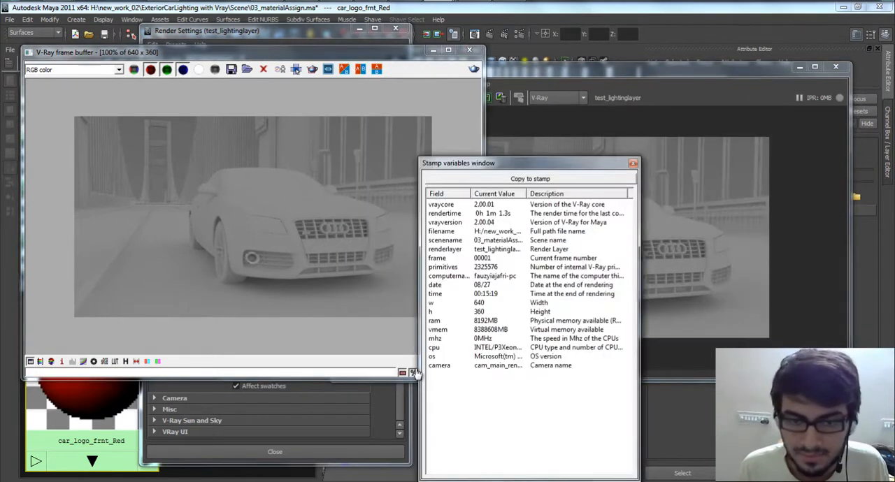
pyautogui.click(360, 193)
pyautogui.moveTo(582, 166); pyautogui.dragTo(723, 481)
pyautogui.click(598, 213)
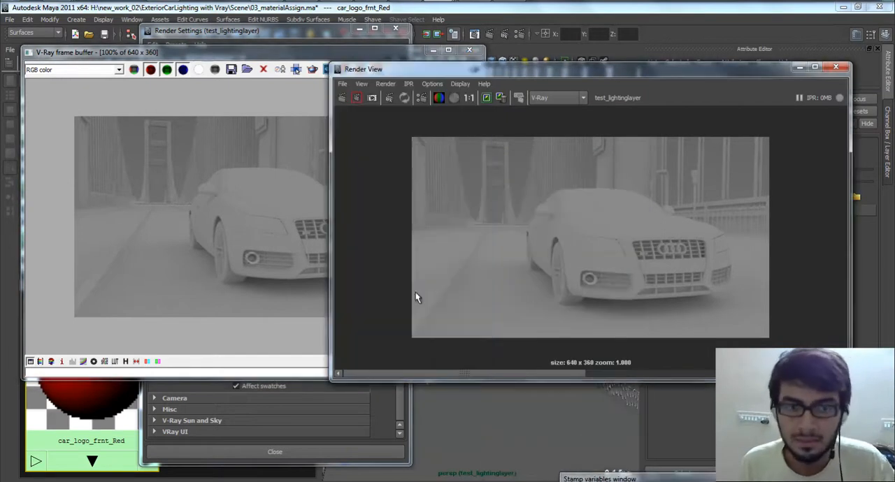
# Step: Compare the tones of the two car renders again, and move the Render View clear of the color profile attributes
pyautogui.click(270, 248)
pyautogui.moveTo(556, 371); pyautogui.dragTo(688, 321)
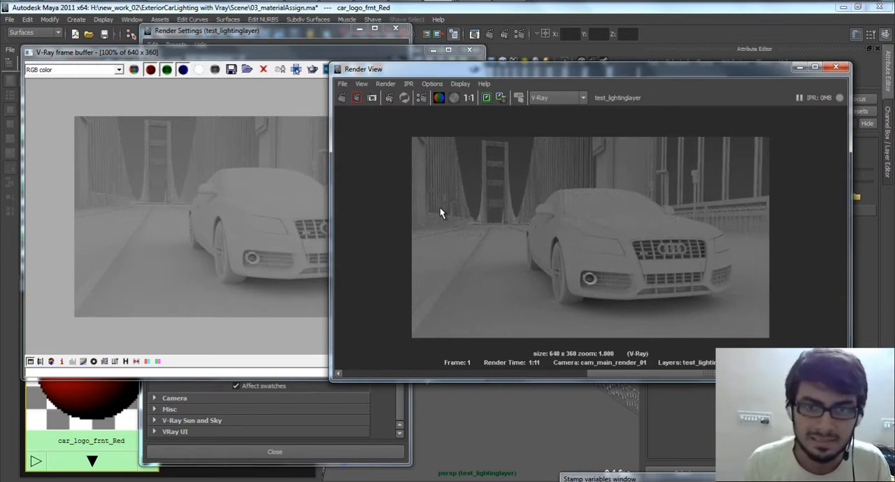
pyautogui.click(285, 202)
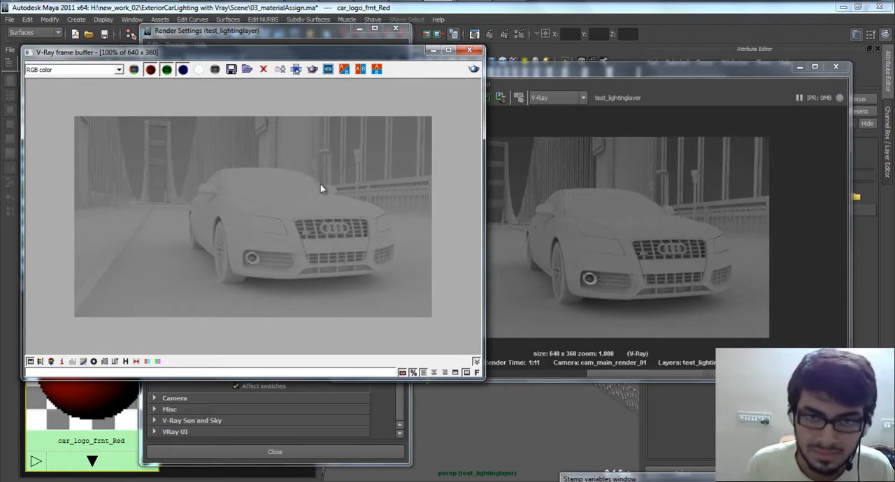
pyautogui.click(529, 77)
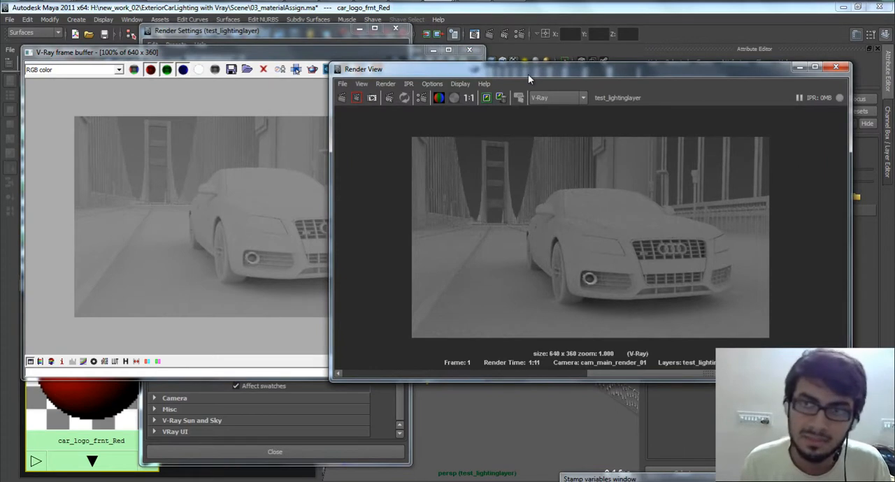
pyautogui.moveTo(635, 75); pyautogui.dragTo(628, 238)
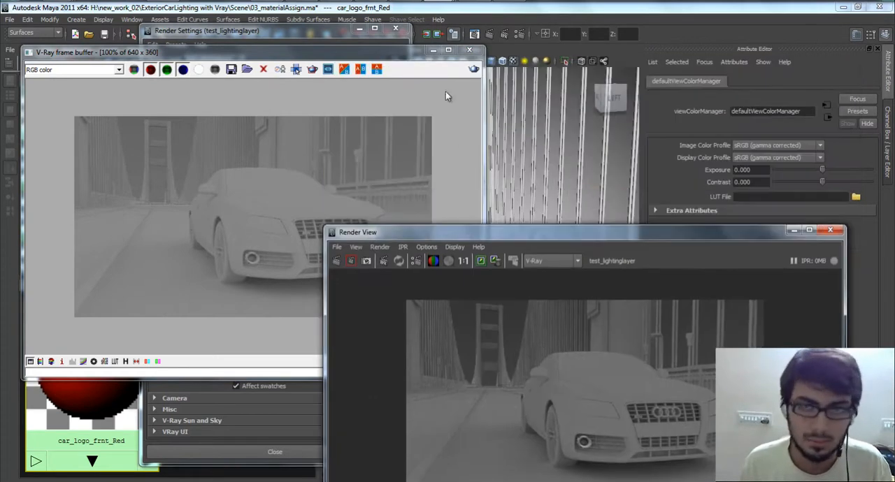
# Step: Minimize the V-Ray frame buffer and Render Settings windows and reposition the Render View
pyautogui.click(432, 49)
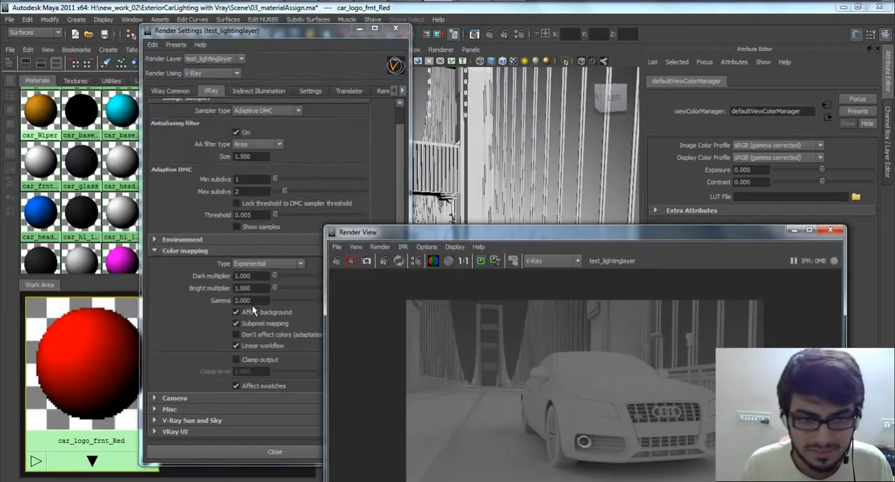
pyautogui.click(359, 31)
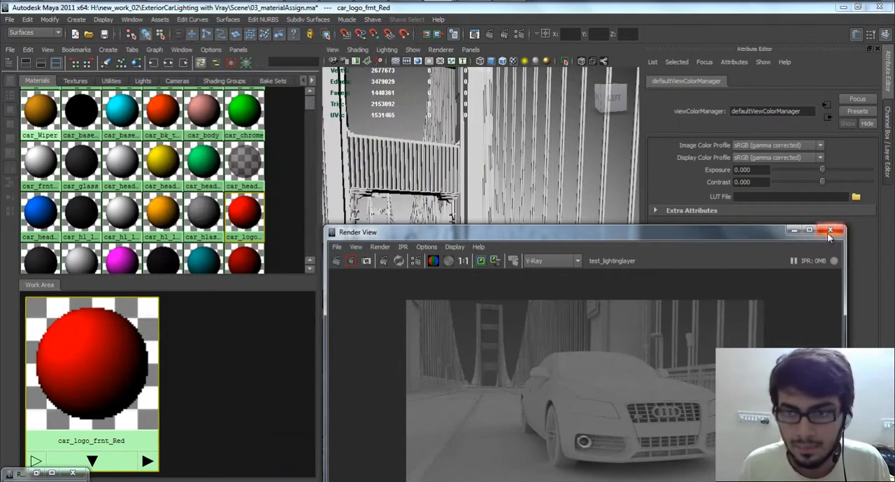
pyautogui.moveTo(783, 235); pyautogui.dragTo(677, 208)
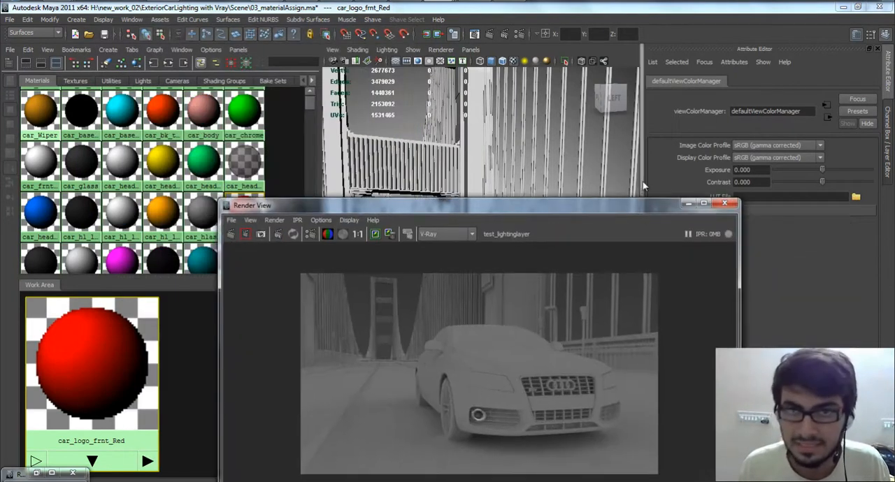
# Step: Restore the V-Ray frame buffer, dismiss the stamp variables window, and minimize the frame buffer again
pyautogui.click(474, 34)
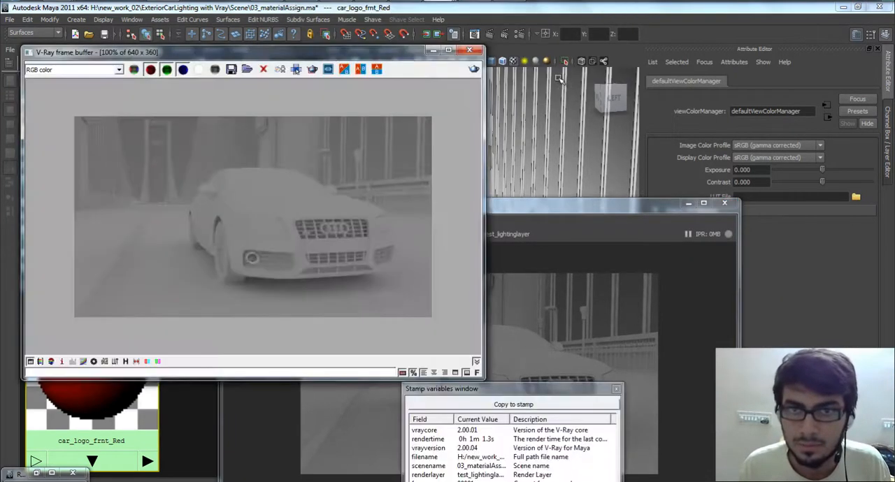
pyautogui.moveTo(422, 54); pyautogui.dragTo(444, 41)
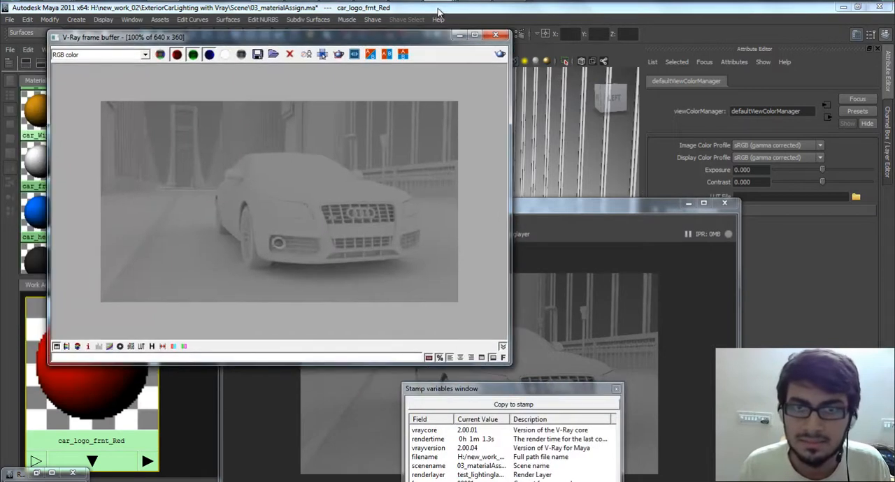
pyautogui.click(459, 38)
pyautogui.moveTo(441, 2)
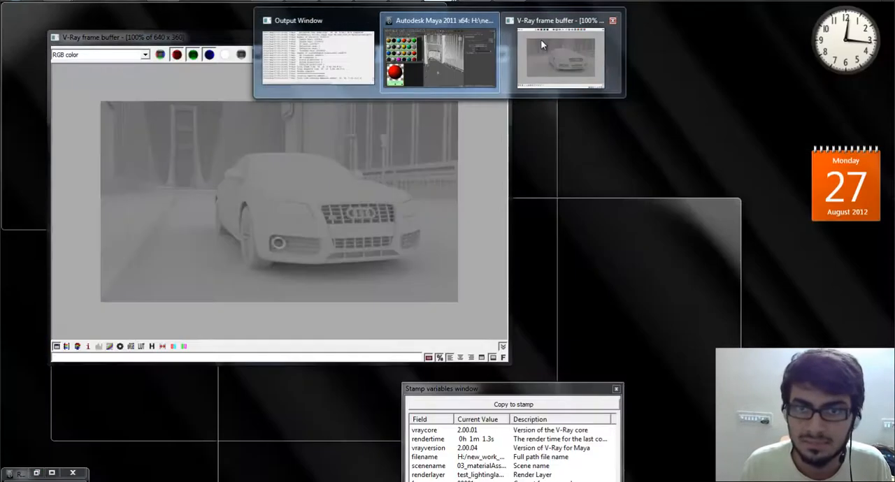
pyautogui.rightClick(540, 39)
pyautogui.click(529, 57)
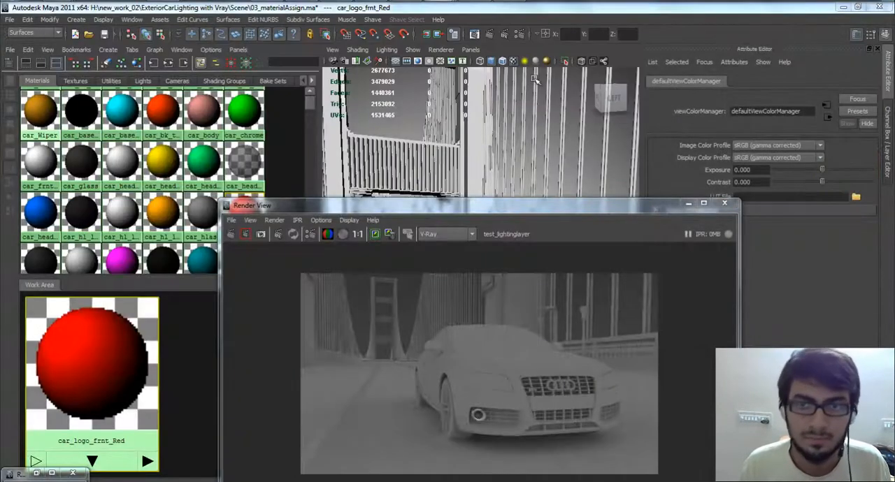
pyautogui.moveTo(458, 6)
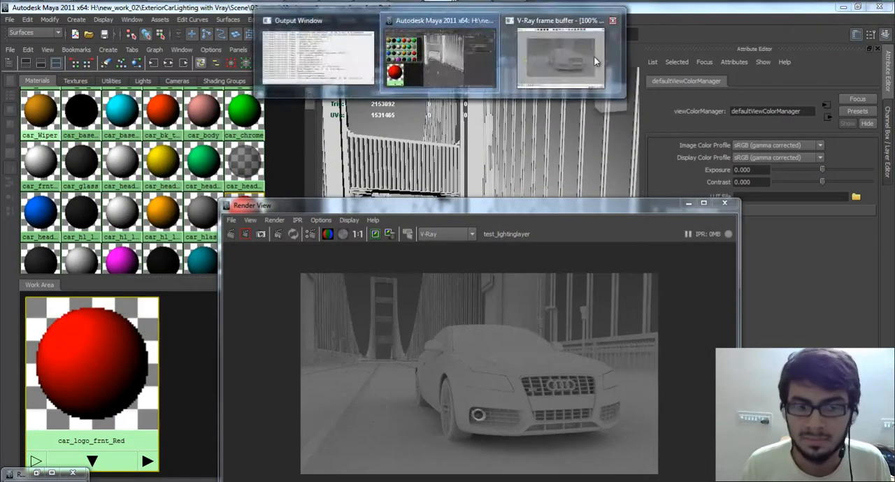
pyautogui.click(596, 61)
pyautogui.click(642, 374)
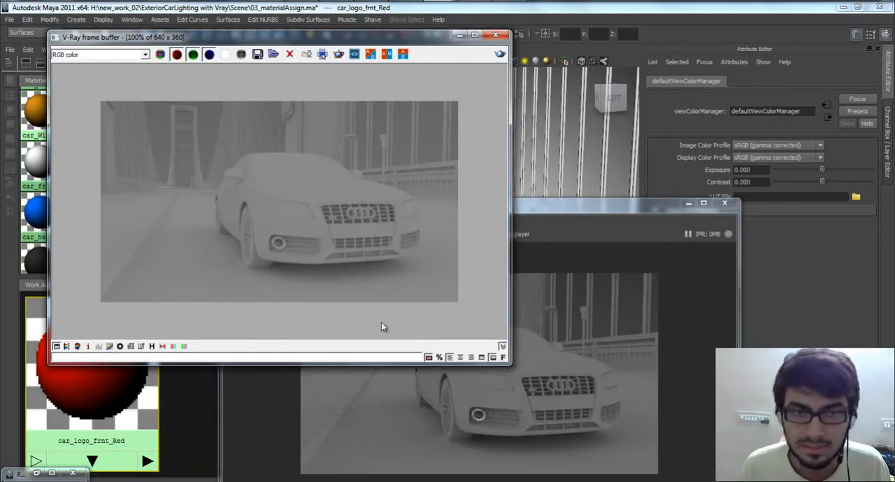
pyautogui.click(458, 34)
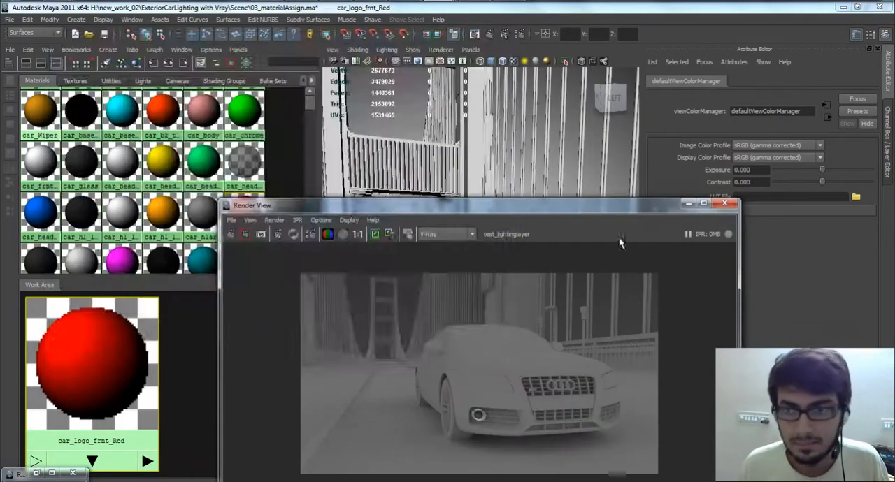
# Step: Minimize the Render View and show the render layers in an enlarged layer editor
pyautogui.click(687, 203)
pyautogui.keyDown('alt'); pyautogui.moveTo(413, 318); pyautogui.dragTo(497, 431, button='right'); pyautogui.keyUp('alt')
pyautogui.keyDown('alt'); pyautogui.moveTo(426, 359); pyautogui.dragTo(469, 336, button='middle'); pyautogui.keyUp('alt')
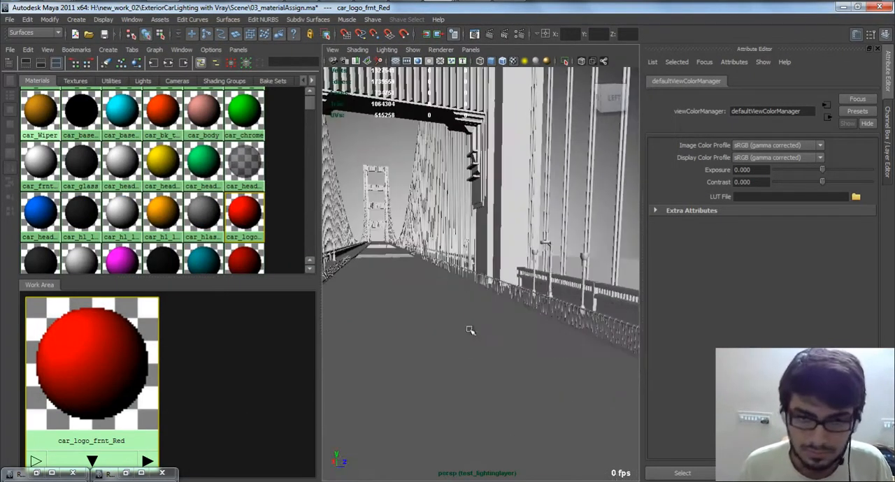
pyautogui.hotkey('ctrl', 'a')
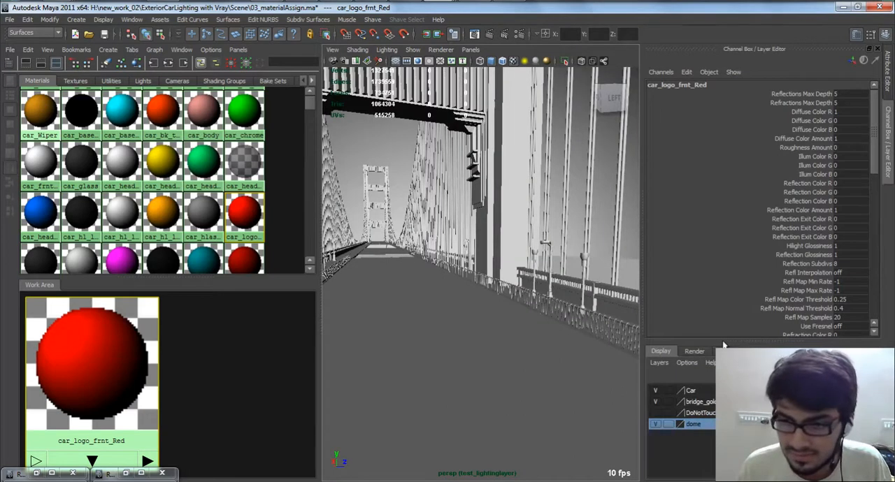
pyautogui.moveTo(724, 345); pyautogui.dragTo(723, 245)
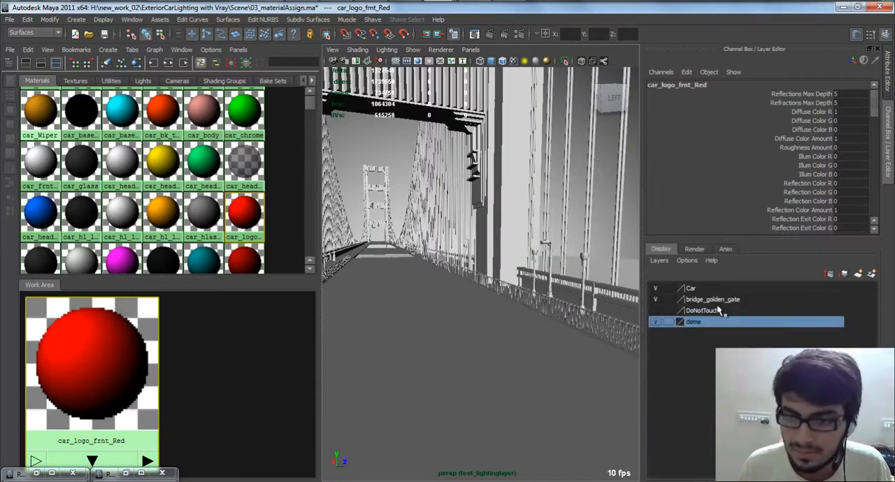
pyautogui.click(695, 249)
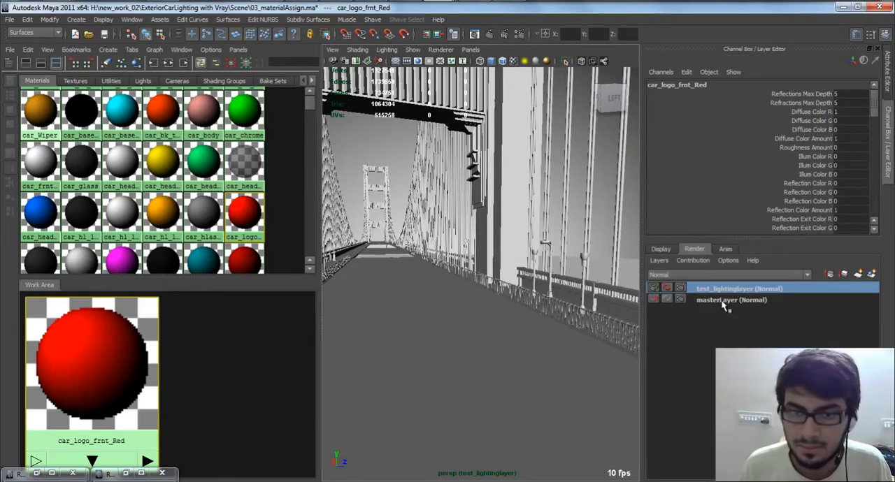
# Step: Activate masterLayer, select the bridge structure, and graph its material network in the Work Area
pyautogui.click(727, 300)
pyautogui.click(529, 308)
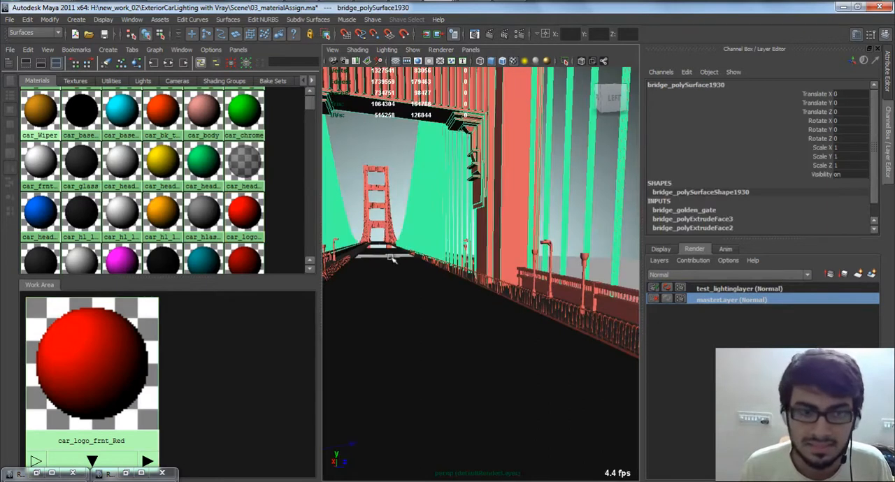
pyautogui.click(137, 68)
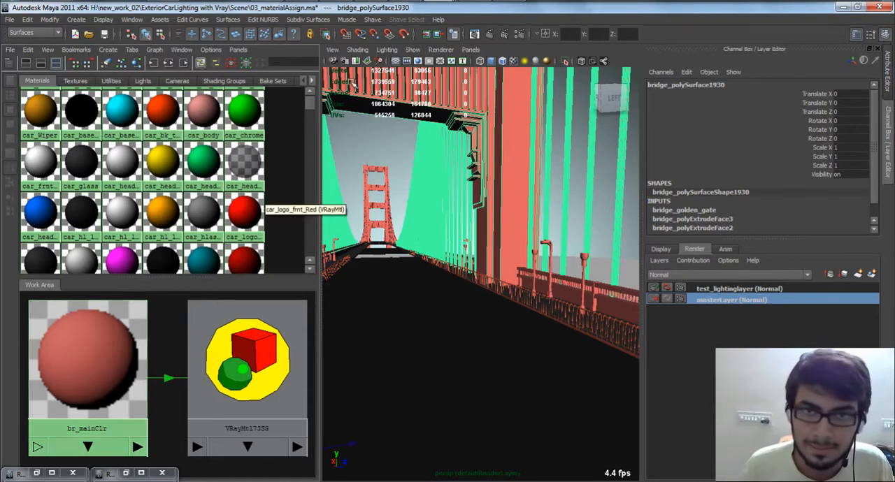
pyautogui.click(519, 35)
pyautogui.click(253, 386)
pyautogui.click(359, 31)
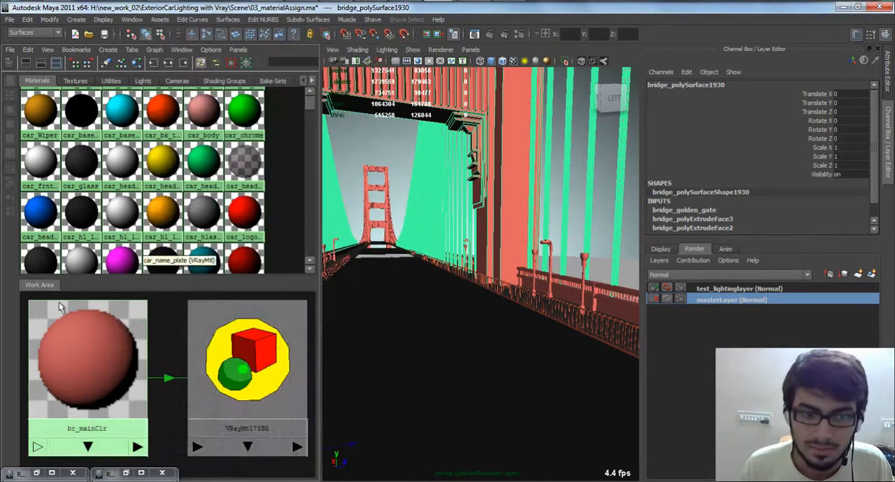
# Step: Compare the bridge's shading in test_lightinglayer and masterLayer, and graph the selected bridge part's material again
pyautogui.click(757, 290)
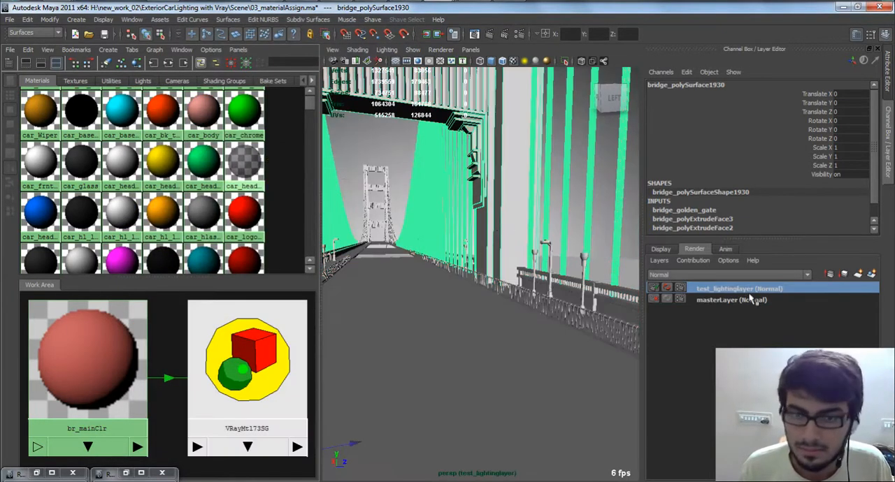
pyautogui.click(727, 300)
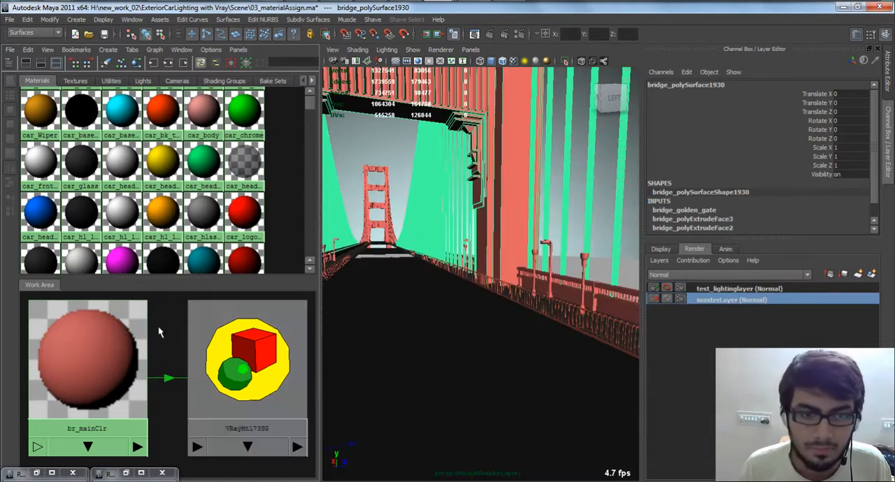
pyautogui.click(202, 222)
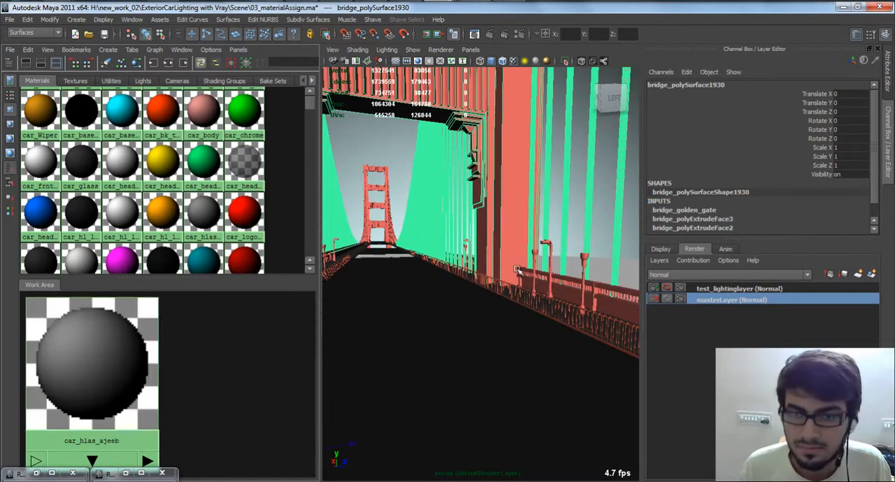
pyautogui.click(137, 63)
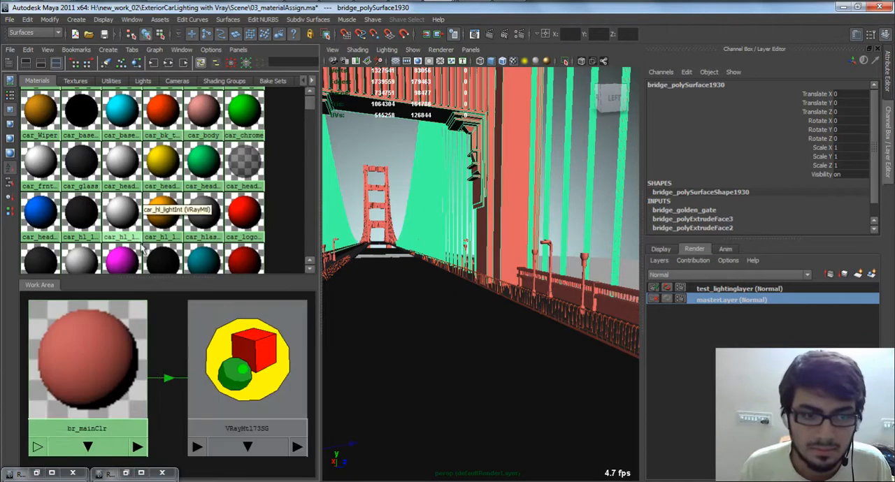
# Step: Check the attributes of the br_mainClr material, and return to the channel box and layer editor
pyautogui.click(119, 343)
pyautogui.rightClick(116, 340)
pyautogui.moveTo(116, 340); pyautogui.dragTo(84, 352, button='right')
pyautogui.click(165, 338)
pyautogui.click(93, 329)
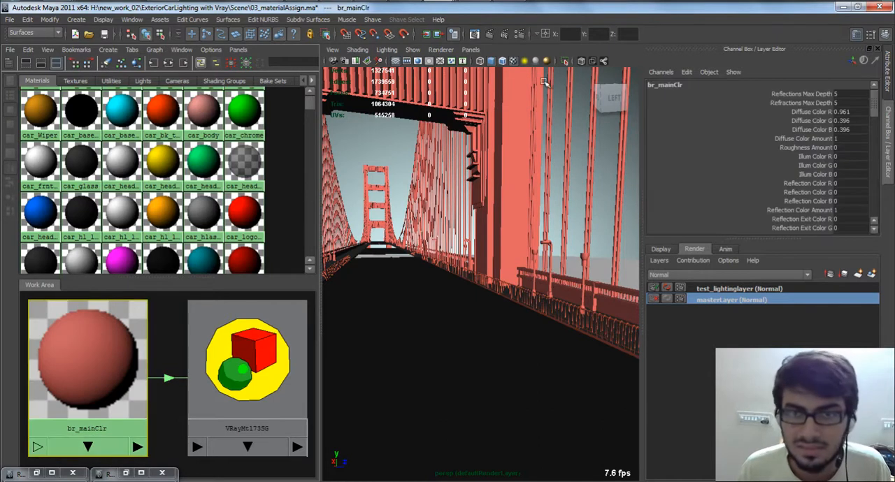
pyautogui.doubleClick(75, 360)
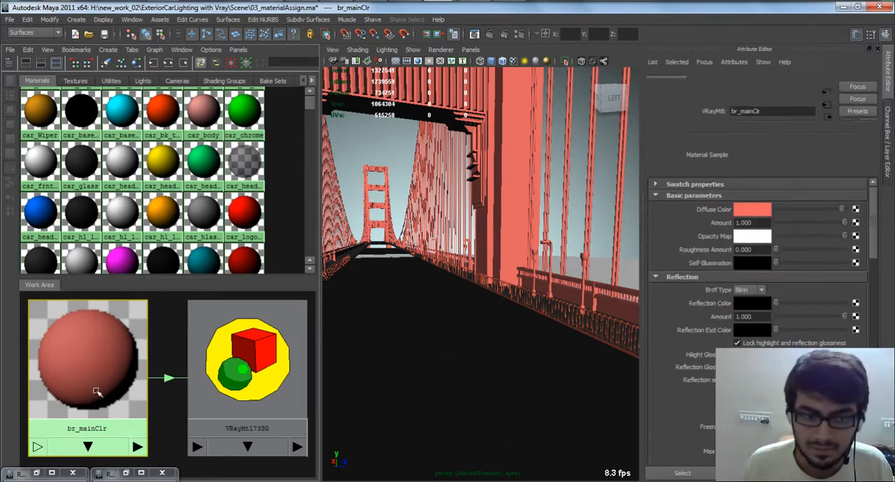
pyautogui.hotkey('ctrl', 'a')
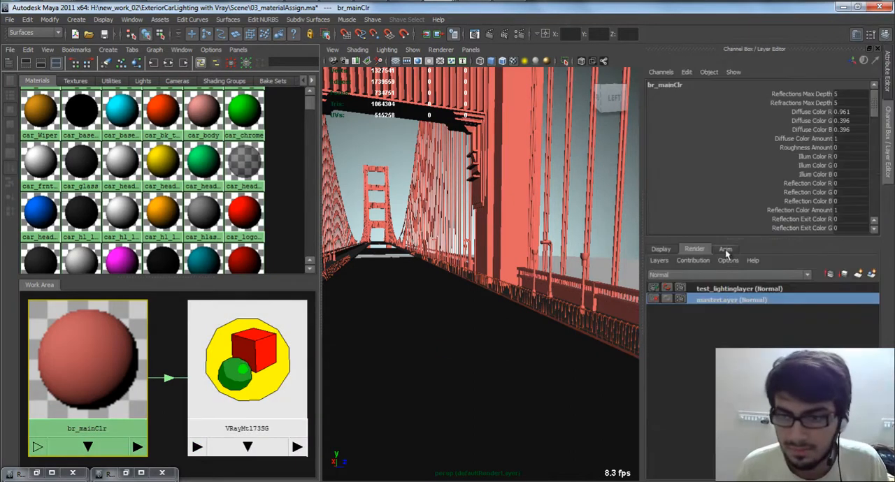
# Step: Activate test_lightinglayer, create a new VRay Mtl, and place it beside the br_mainClr network in the Work Area
pyautogui.click(727, 289)
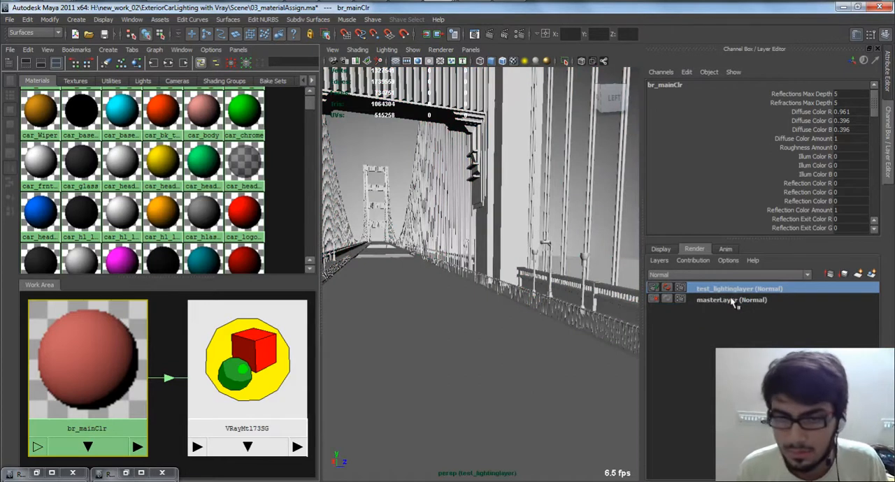
pyautogui.scroll(-2, 162, 363)
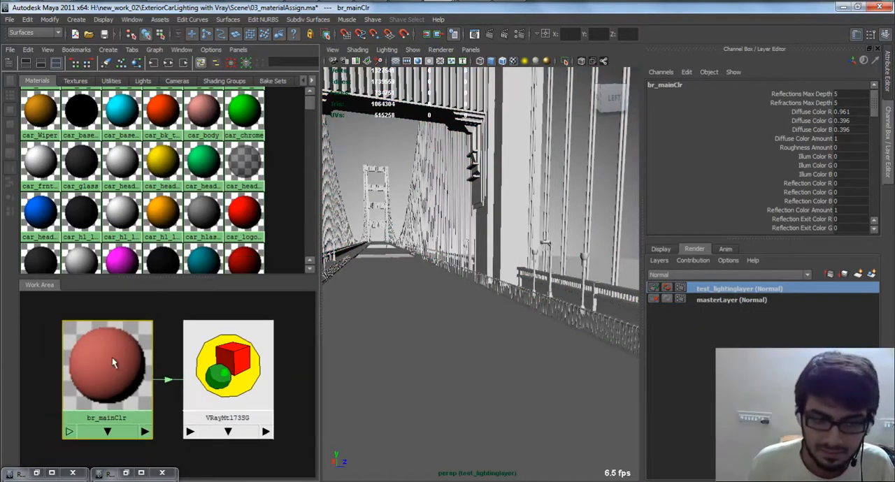
pyautogui.scroll(2, 108, 355)
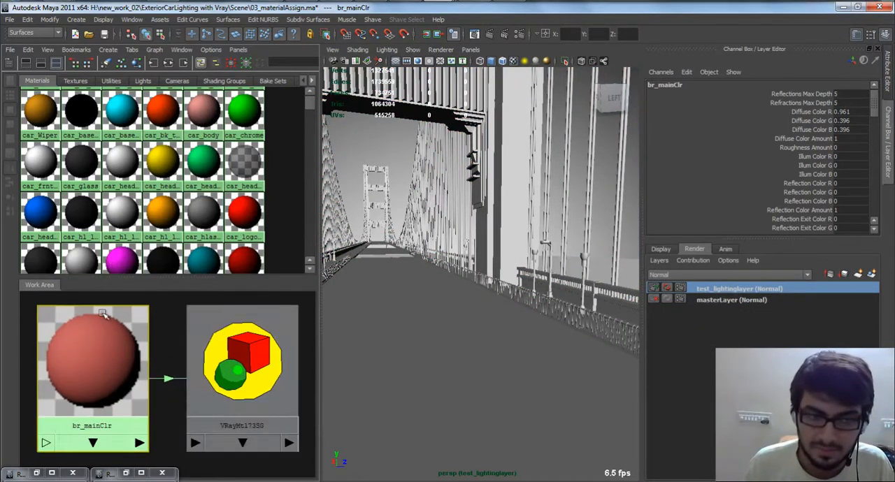
pyautogui.click(172, 340)
pyautogui.scroll(-1, 119, 354)
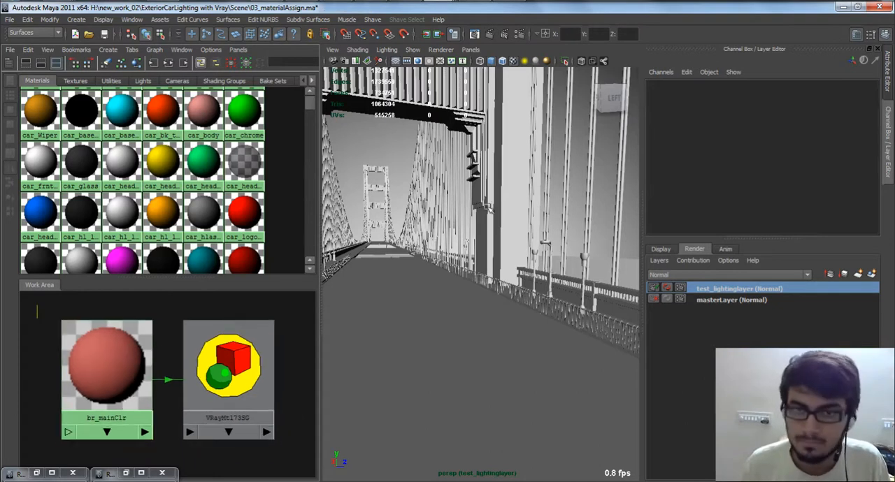
pyautogui.keyDown('alt'); pyautogui.moveTo(172, 302); pyautogui.dragTo(108, 306, button='middle'); pyautogui.keyUp('alt')
pyautogui.click(23, 63)
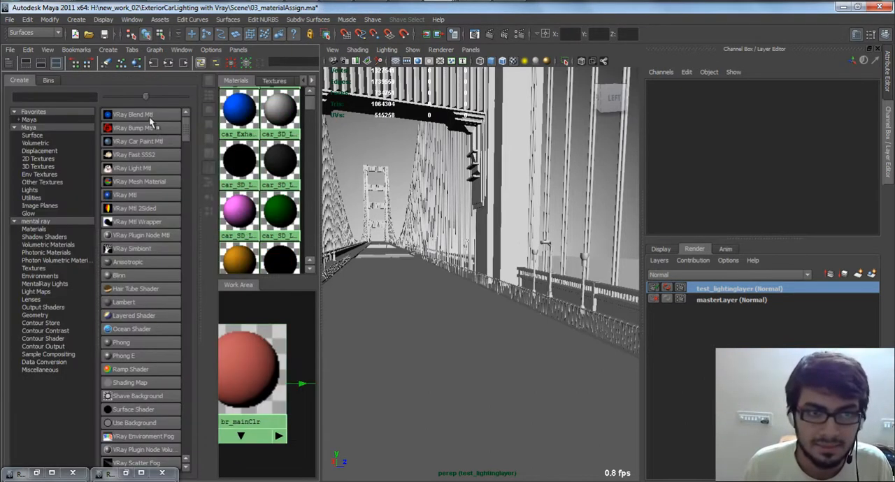
pyautogui.click(143, 195)
pyautogui.click(23, 62)
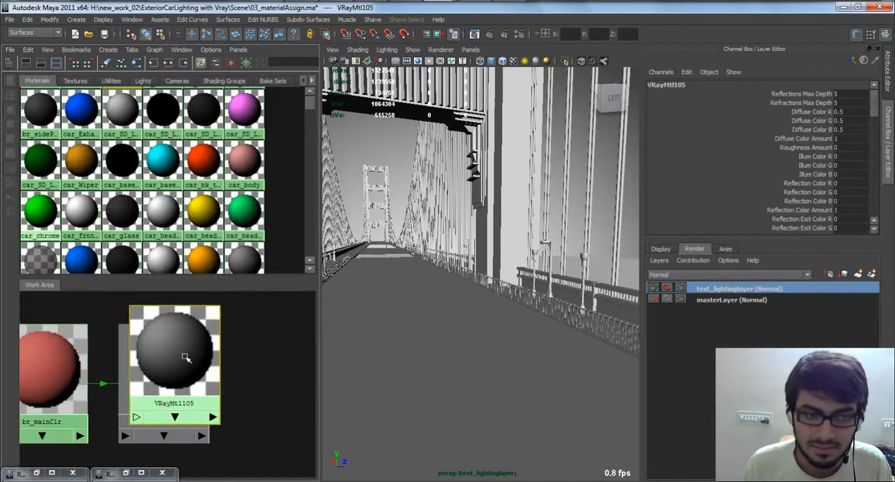
pyautogui.rightClick(177, 339)
pyautogui.moveTo(165, 348); pyautogui.dragTo(268, 335, button='right')
# Step: Select all objects using br_mainClr in masterLayer, and assign the new VRay Mtl to them in test_lightinglayer
pyautogui.click(723, 302)
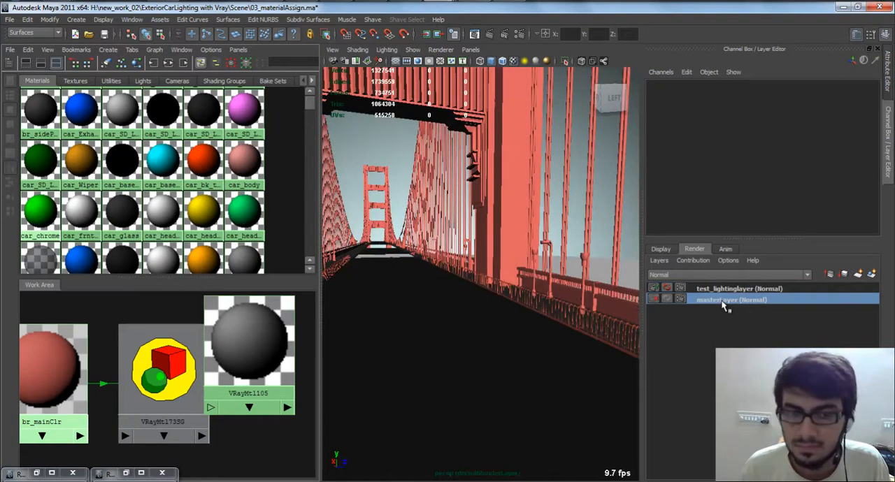
pyautogui.moveTo(87, 337); pyautogui.dragTo(203, 329, button='right')
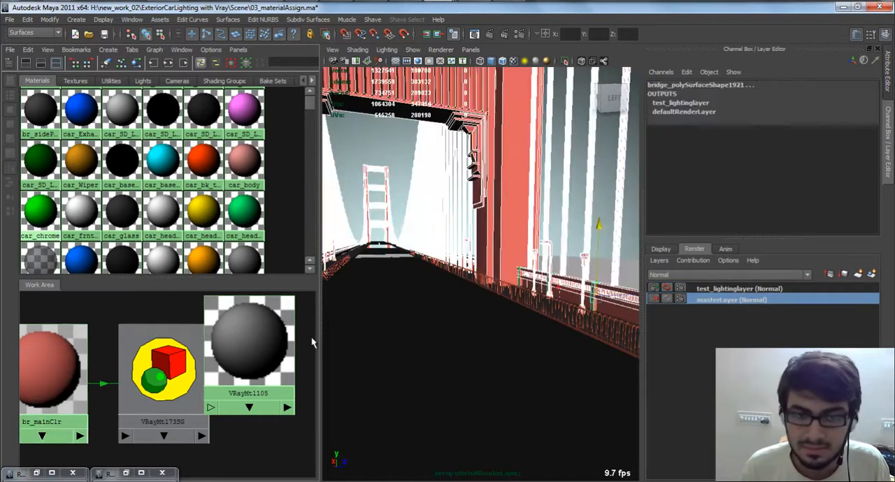
pyautogui.click(729, 289)
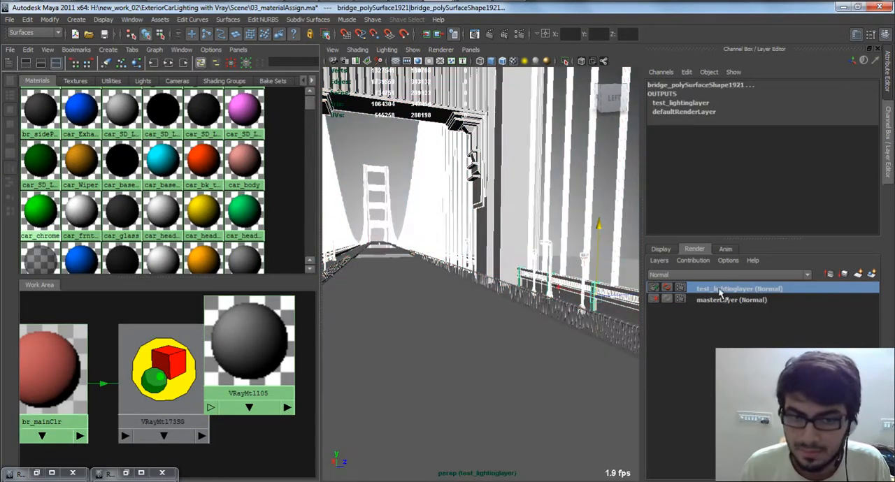
pyautogui.moveTo(248, 316); pyautogui.dragTo(256, 320, button='right')
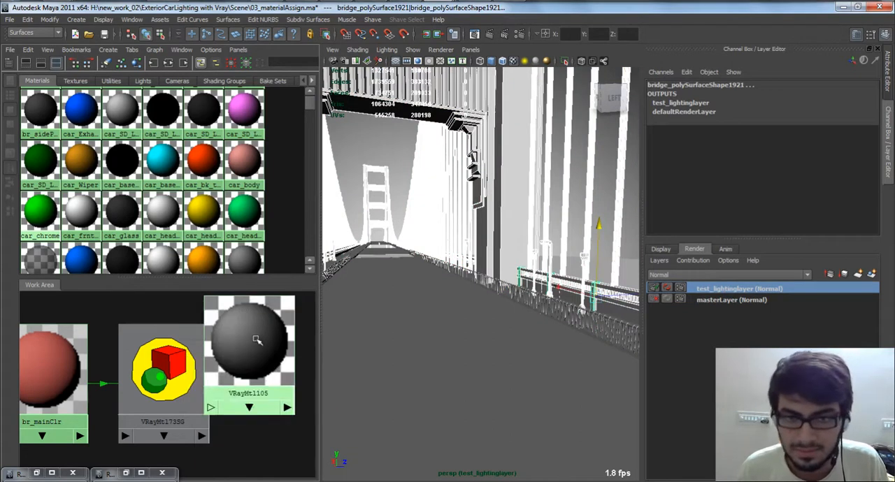
# Step: Move the new VRay Mtl node clear of the shading group and open its attributes
pyautogui.click(304, 329)
pyautogui.keyDown('alt'); pyautogui.moveTo(285, 338); pyautogui.dragTo(193, 361, button='middle'); pyautogui.keyUp('alt')
pyautogui.moveTo(158, 353); pyautogui.dragTo(206, 353)
pyautogui.doubleClick(206, 353)
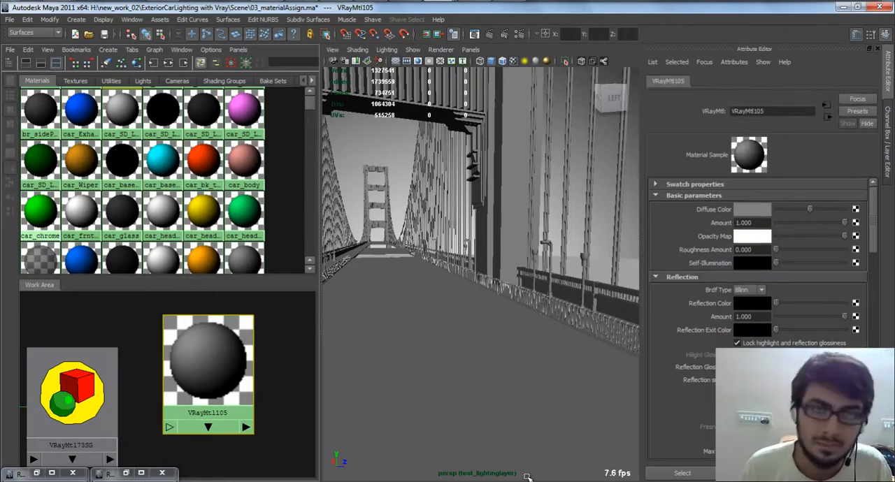
# Step: Switch to Windows Explorer, view the 03_door_rest_part texture in the Source_image folder, and return to Maya
pyautogui.click(58, 0)
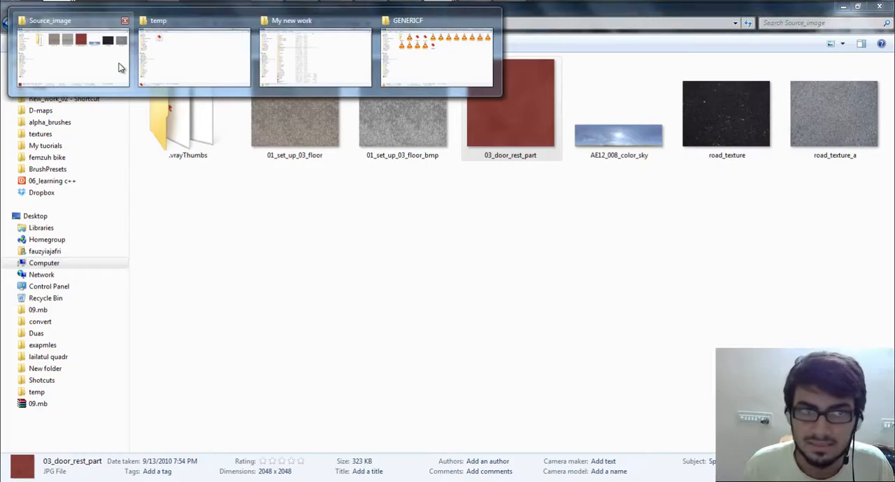
pyautogui.click(120, 66)
pyautogui.click(316, 242)
pyautogui.press('BackSpace')
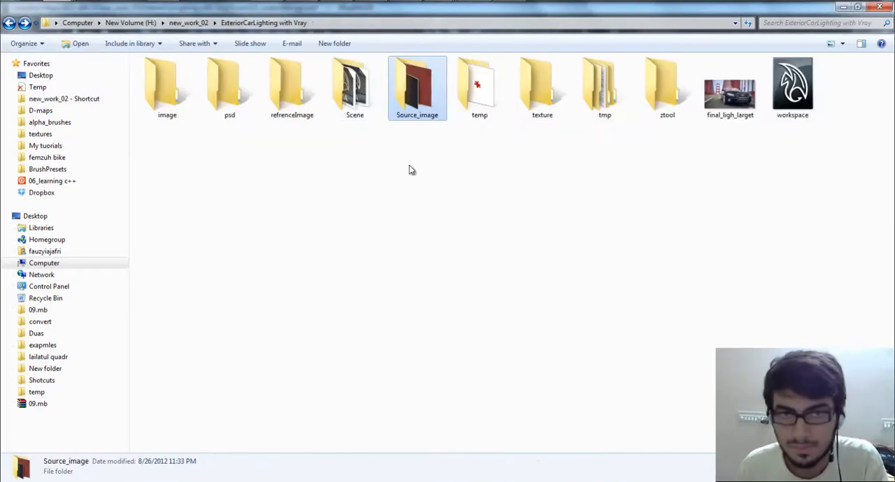
pyautogui.doubleClick(435, 112)
pyautogui.doubleClick(353, 83)
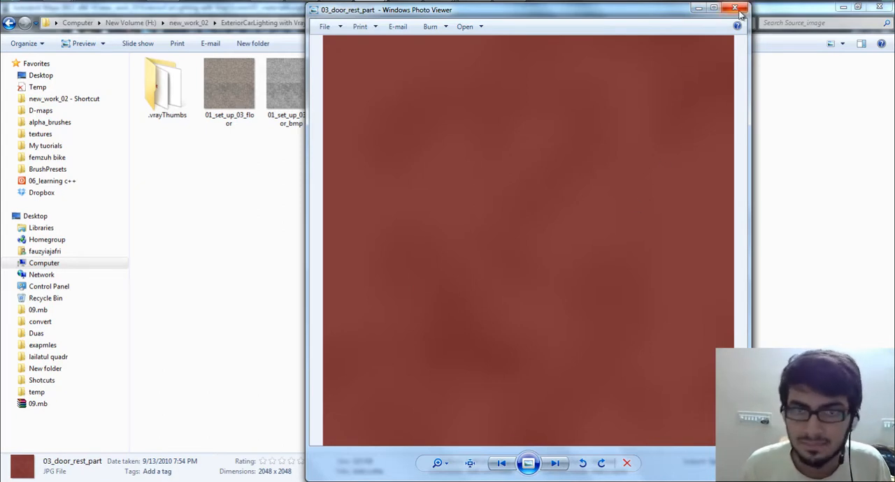
pyautogui.hotkey('alt', 'Tab')
pyautogui.hotkey('alt', 'Tab')
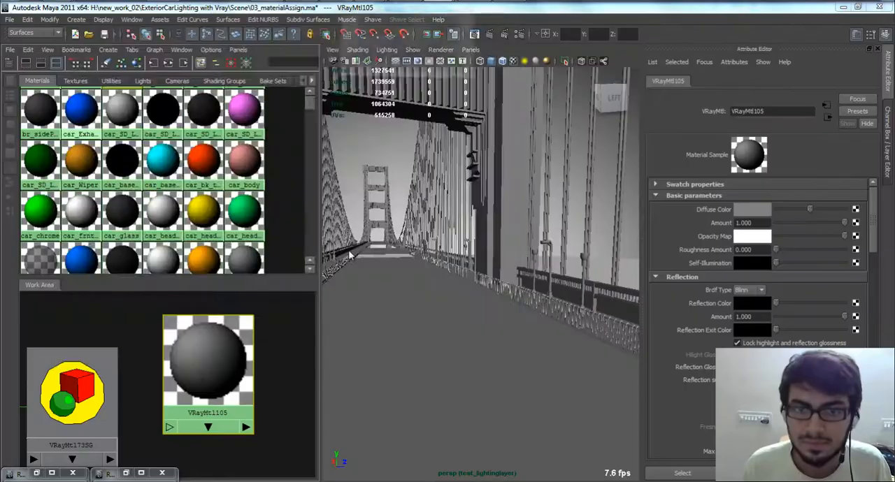
pyautogui.click(460, 35)
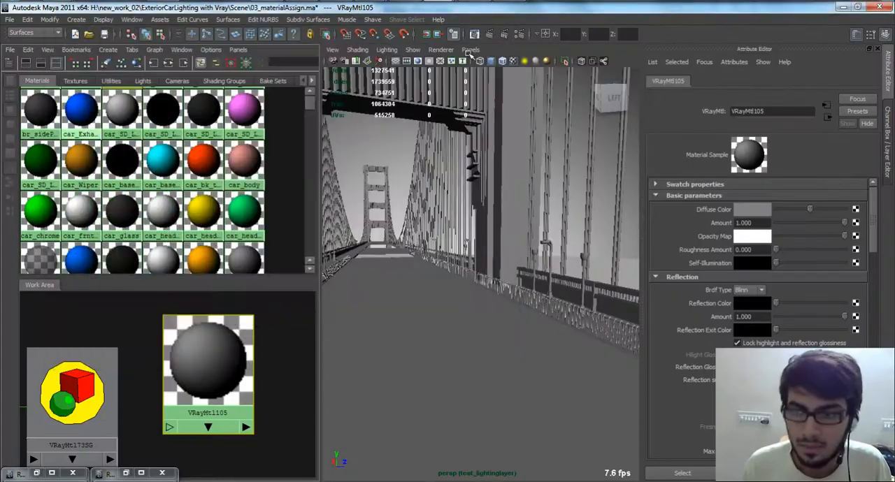
pyautogui.click(856, 211)
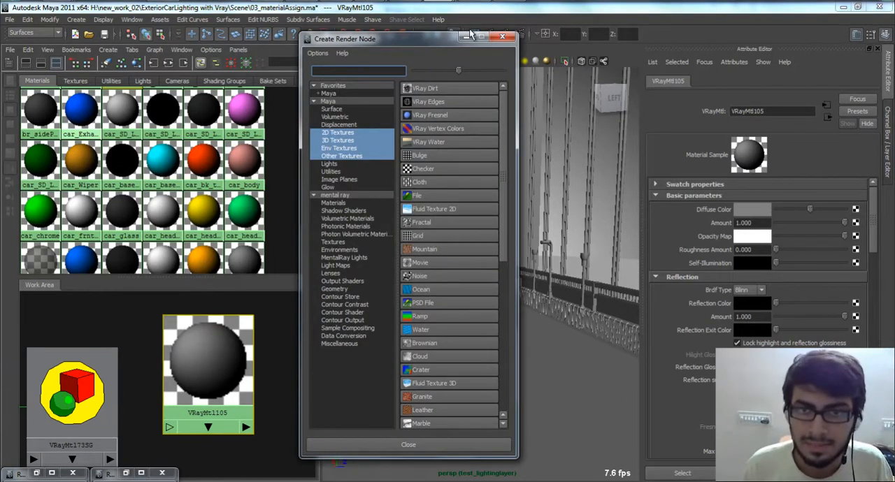
pyautogui.click(501, 36)
# Step: Graph the existing file19 and file17 textures in turn and inspect which image each one uses
pyautogui.click(75, 81)
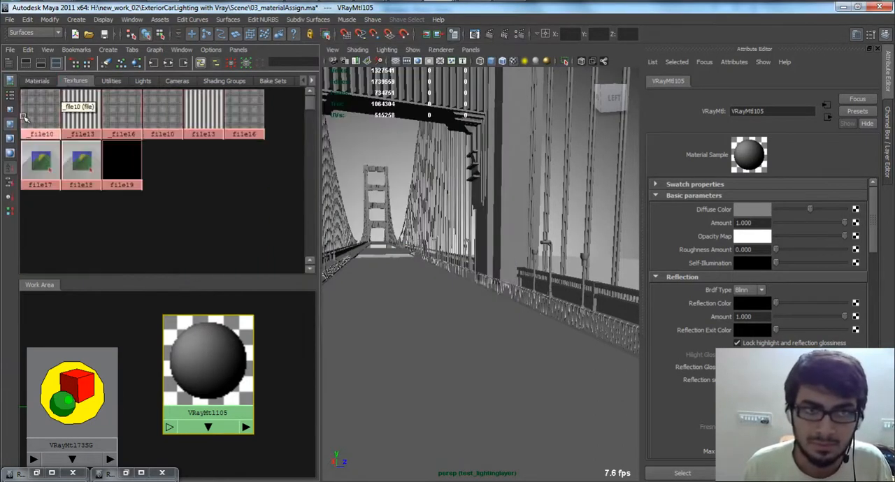
pyautogui.moveTo(127, 185); pyautogui.dragTo(127, 157, button='right')
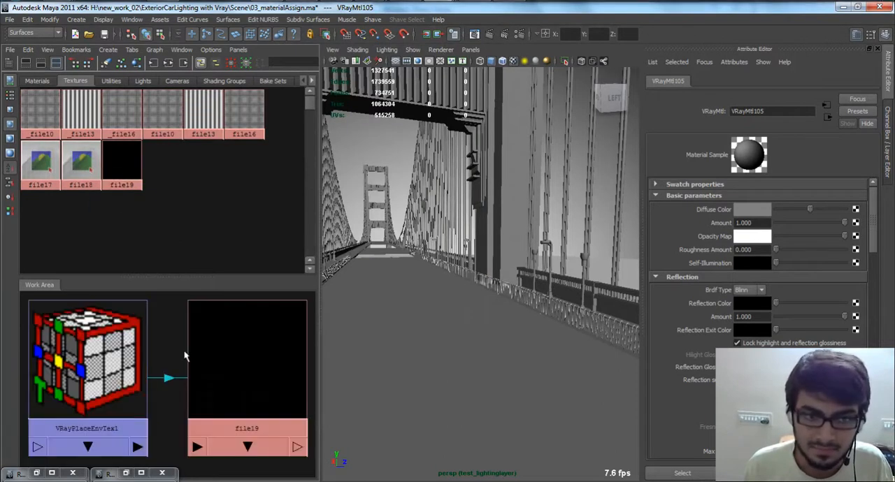
pyautogui.click(243, 363)
pyautogui.moveTo(41, 165); pyautogui.dragTo(54, 205, button='right')
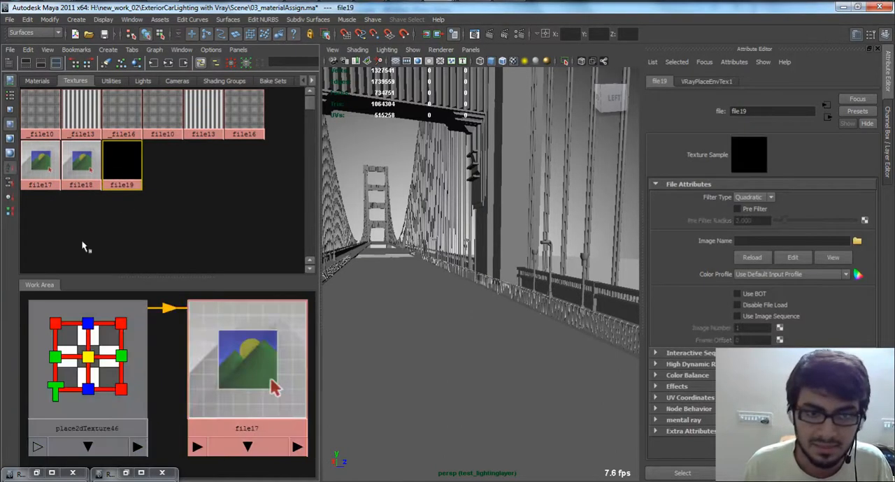
pyautogui.click(248, 363)
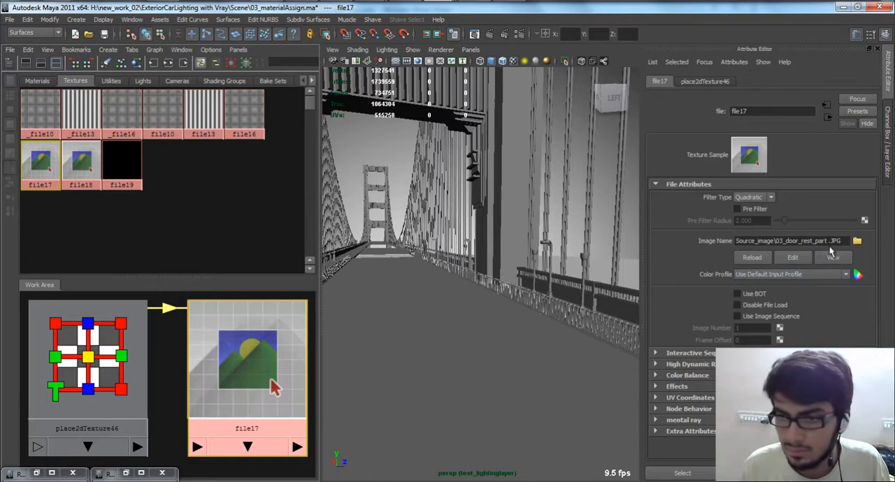
# Step: Graph the material of the selected bridge structure, list the scene's textures, and open the VRayMtl105 attributes
pyautogui.click(35, 80)
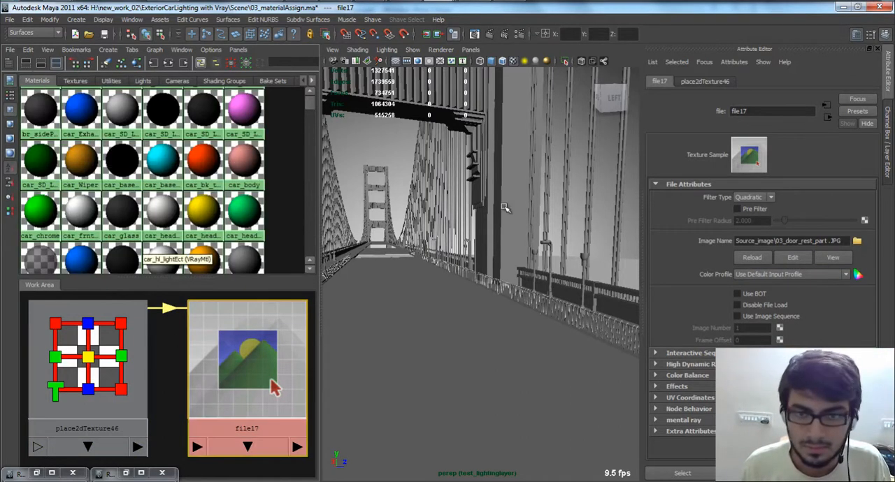
pyautogui.click(509, 199)
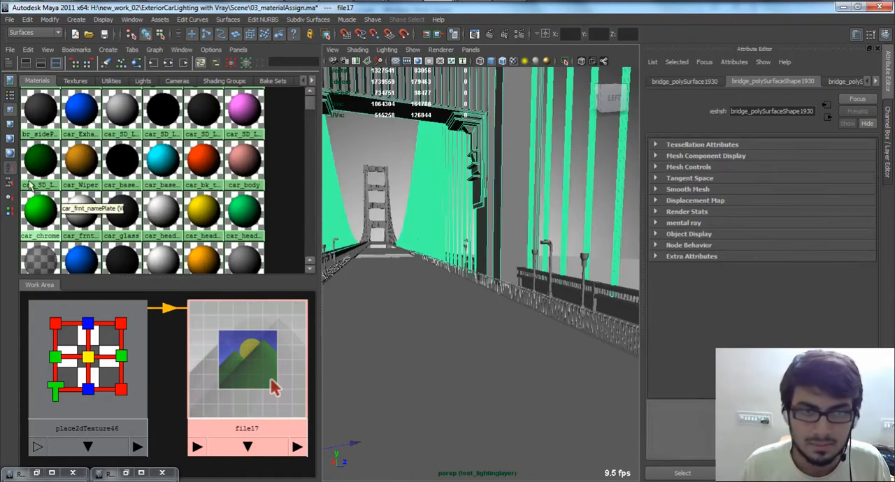
pyautogui.click(153, 62)
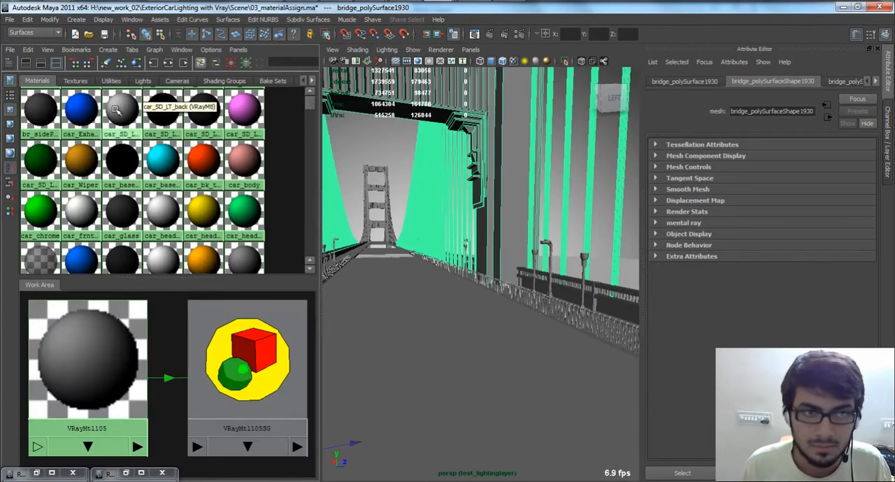
pyautogui.click(75, 80)
pyautogui.click(116, 353)
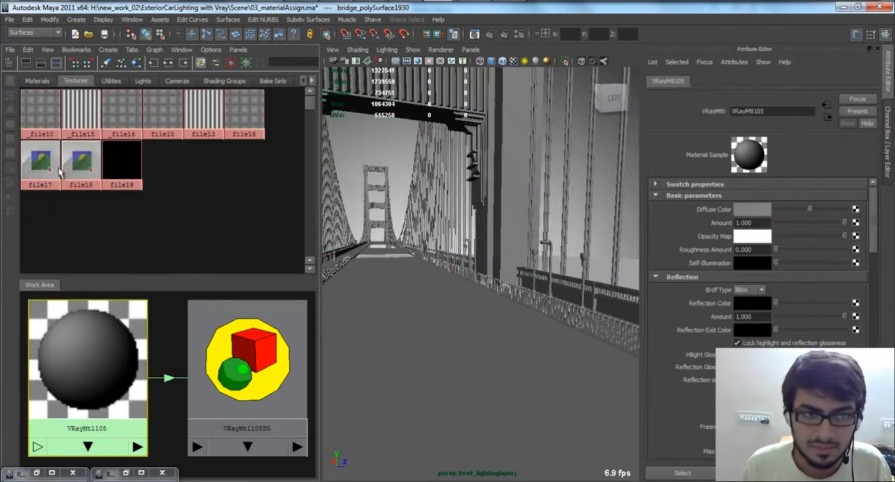
pyautogui.click(856, 209)
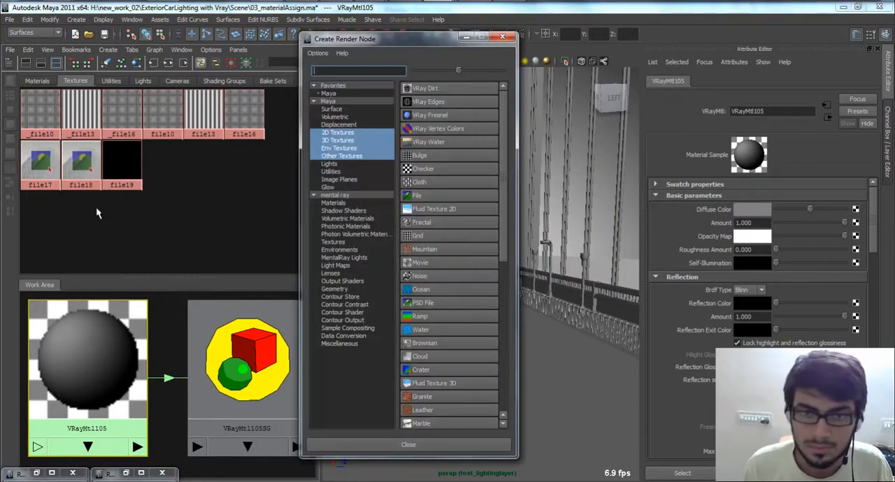
pyautogui.click(436, 196)
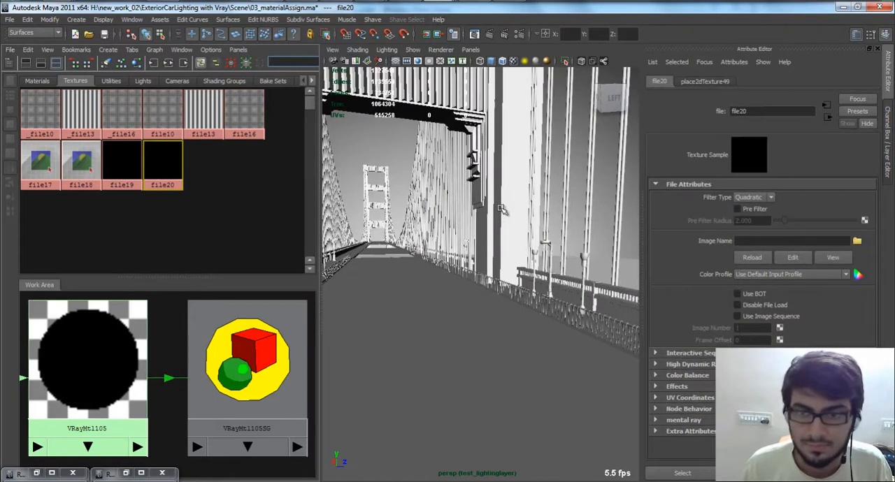
pyautogui.hotkey('ctrl', 'z')
pyautogui.hotkey('ctrl', 'z')
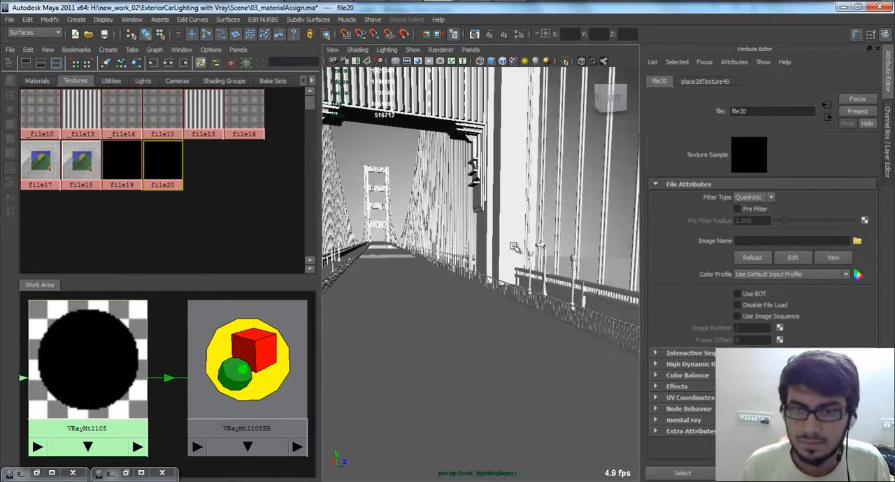
pyautogui.hotkey('ctrl', 'z')
pyautogui.hotkey('ctrl', 'z')
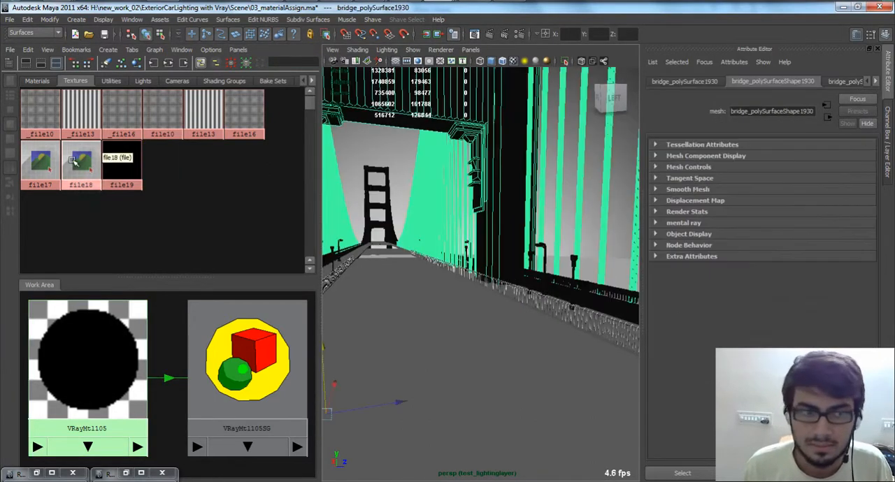
# Step: Connect the existing file17 texture to the Diffuse Color of VRayMtl105
pyautogui.click(119, 419)
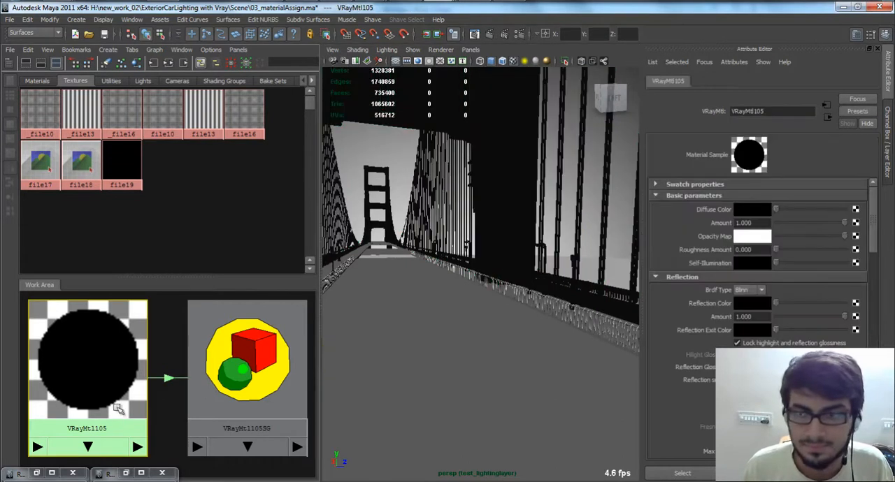
pyautogui.moveTo(30, 165); pyautogui.dragTo(751, 210, button='middle')
pyautogui.keyDown('alt'); pyautogui.moveTo(536, 143); pyautogui.dragTo(509, 317, button='middle'); pyautogui.keyUp('alt')
pyautogui.keyDown('alt'); pyautogui.moveTo(510, 317); pyautogui.dragTo(578, 371, button='right'); pyautogui.keyUp('alt')
pyautogui.keyDown('alt'); pyautogui.moveTo(541, 268); pyautogui.dragTo(512, 287, button='middle'); pyautogui.keyUp('alt')
# Step: Select the bridge structure and examine how the texture looks on its pillar, up close and from the road
pyautogui.click(500, 271)
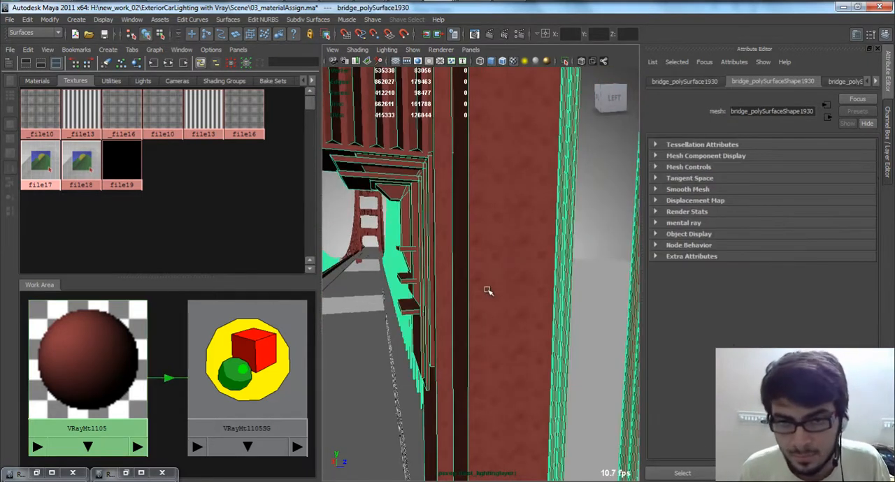
pyautogui.keyDown('alt'); pyautogui.moveTo(459, 214); pyautogui.dragTo(505, 264, button='right'); pyautogui.keyUp('alt')
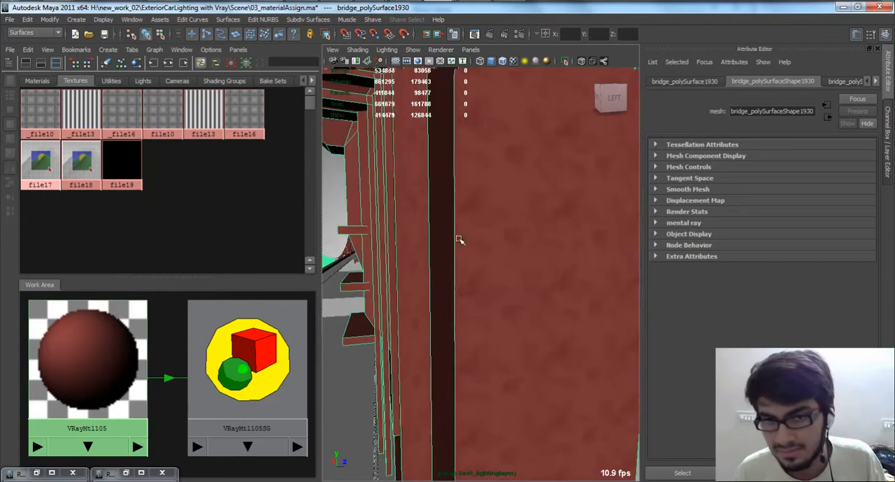
pyautogui.keyDown('alt'); pyautogui.moveTo(474, 232); pyautogui.dragTo(391, 218, button='right'); pyautogui.keyUp('alt')
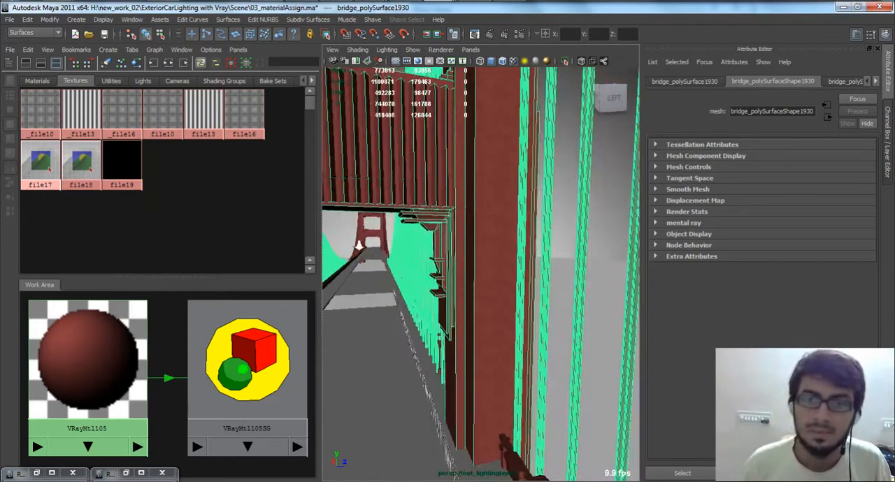
pyautogui.keyDown('alt'); pyautogui.moveTo(393, 234); pyautogui.dragTo(421, 186, button='middle'); pyautogui.keyUp('alt')
pyautogui.keyDown('alt'); pyautogui.moveTo(422, 186); pyautogui.dragTo(448, 214, button='right'); pyautogui.keyUp('alt')
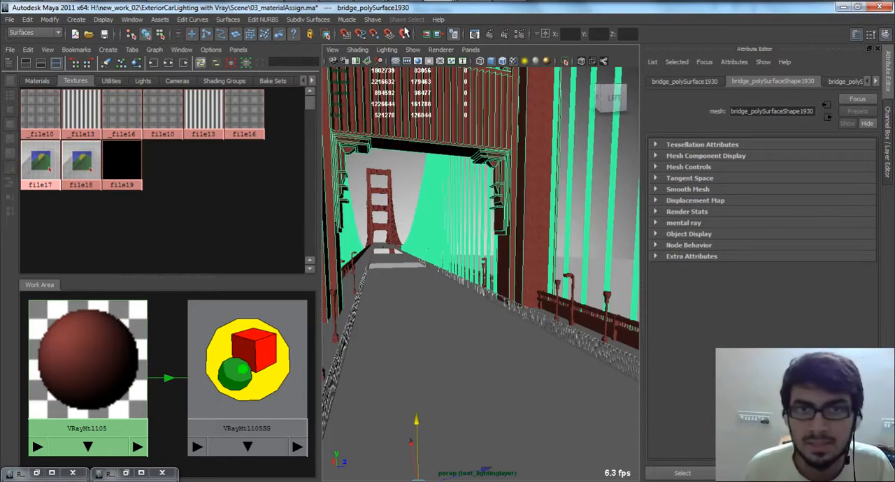
# Step: Examine the selected bridge mesh's UV layout in the UV Texture Editor, minimize it, and view the file17 nodes feeding VRayMtl105
pyautogui.press('space')
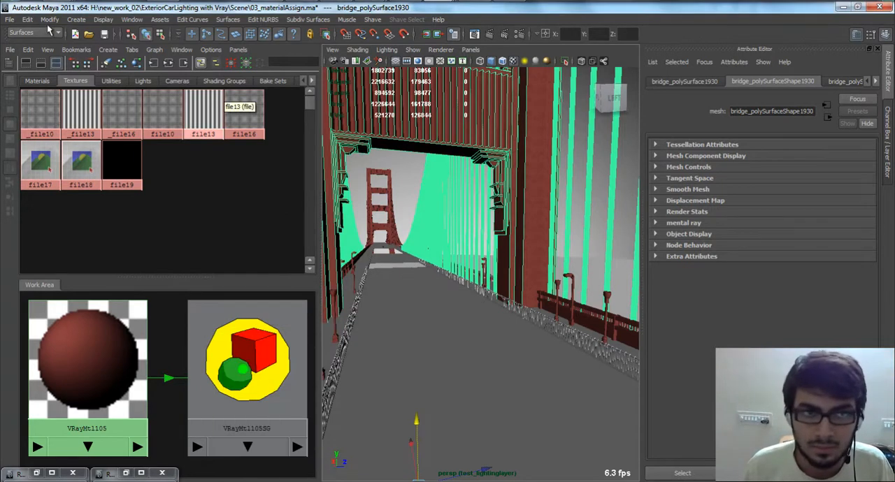
pyautogui.press('space')
pyautogui.click(514, 242)
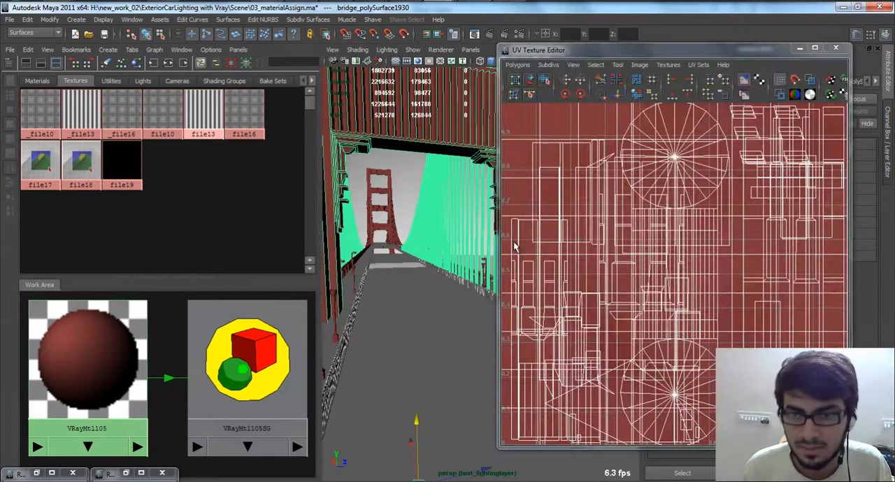
pyautogui.keyDown('alt'); pyautogui.moveTo(756, 237); pyautogui.dragTo(551, 236, button='right'); pyautogui.keyUp('alt')
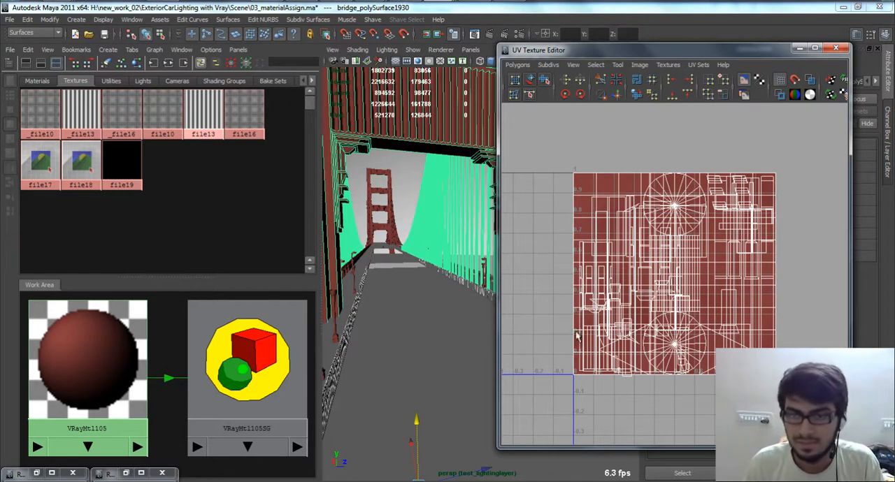
pyautogui.click(799, 48)
pyautogui.scroll(-3, 186, 310)
pyautogui.moveTo(136, 370); pyautogui.dragTo(120, 428, button='right')
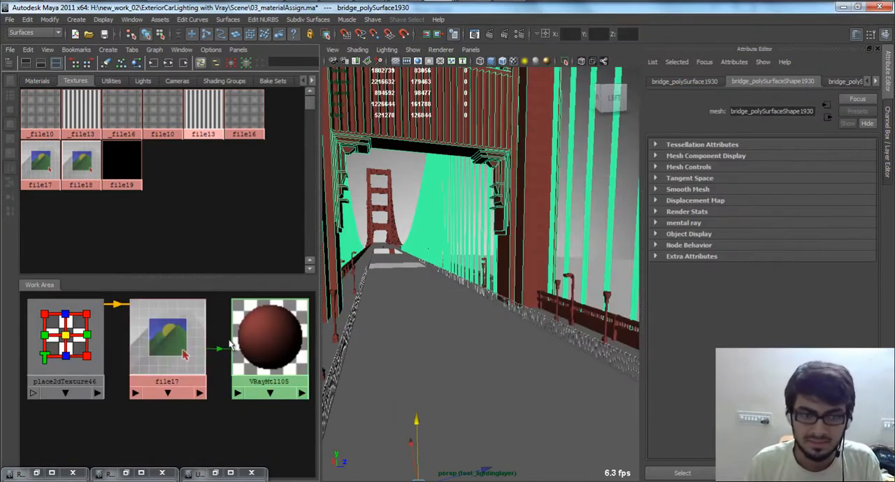
# Step: Reopen the Render View and render the test_lightinglayer with V-Ray from cam_main_render_01
pyautogui.keyDown('alt'); pyautogui.moveTo(489, 304); pyautogui.dragTo(434, 71, button='right'); pyautogui.keyUp('alt')
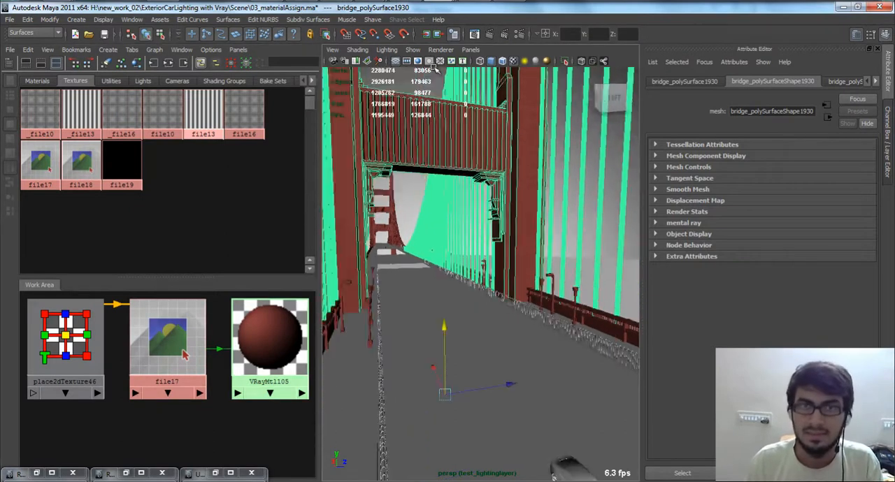
pyautogui.keyDown('alt'); pyautogui.moveTo(486, 247); pyautogui.dragTo(426, 126, button='middle'); pyautogui.keyUp('alt')
pyautogui.click(475, 34)
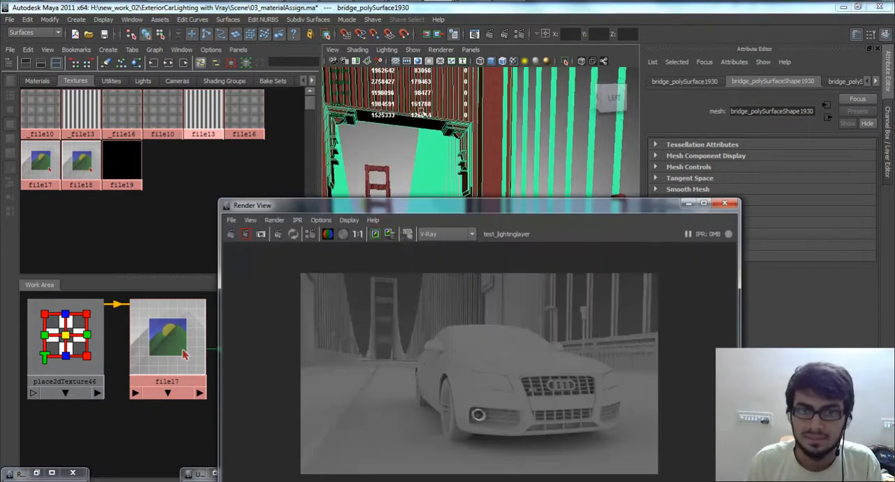
pyautogui.moveTo(411, 219); pyautogui.dragTo(434, 126)
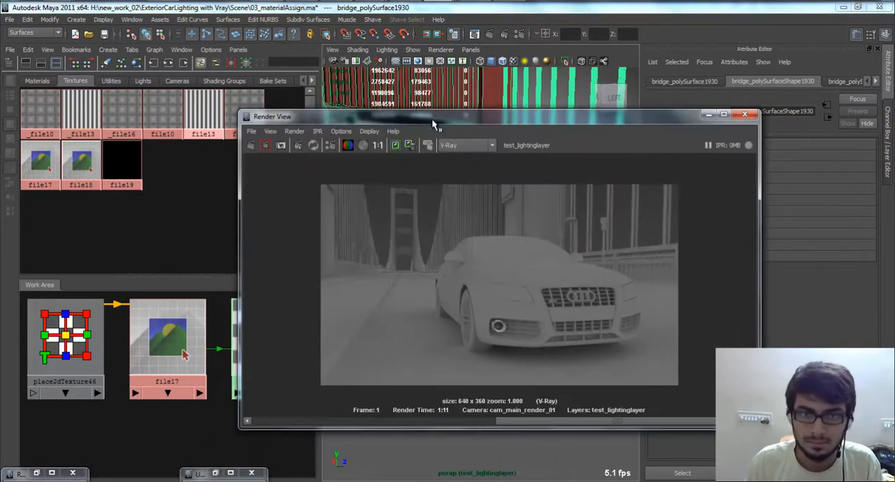
pyautogui.click(297, 132)
pyautogui.moveTo(378, 195)
pyautogui.click(419, 201)
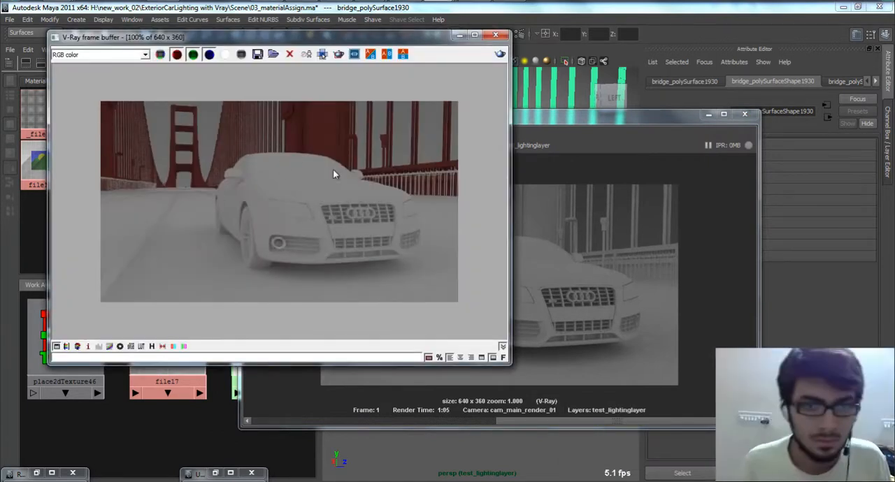
# Step: Examine the bridge pillar's texture up close in the V-Ray frame buffer and return to the full image
pyautogui.scroll(3, 303, 158)
pyautogui.moveTo(334, 127); pyautogui.dragTo(342, 258, button='middle')
pyautogui.moveTo(367, 148); pyautogui.dragTo(349, 253, button='middle')
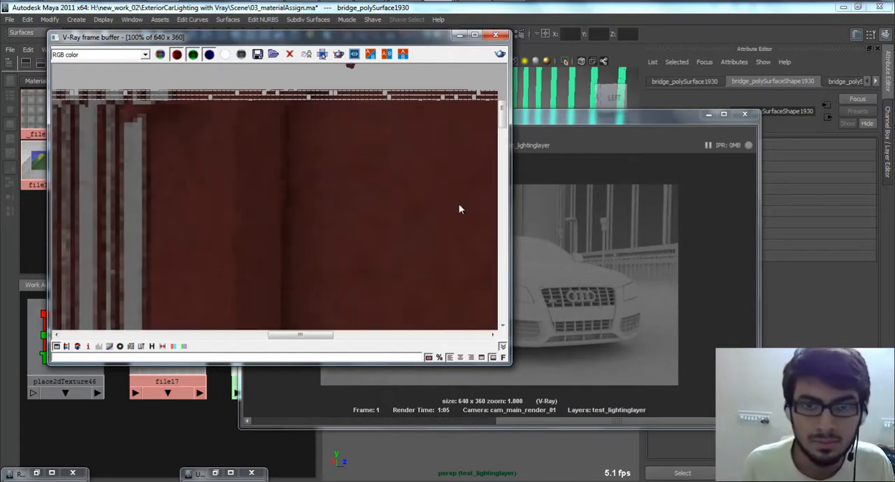
pyautogui.scroll(-2, 372, 139)
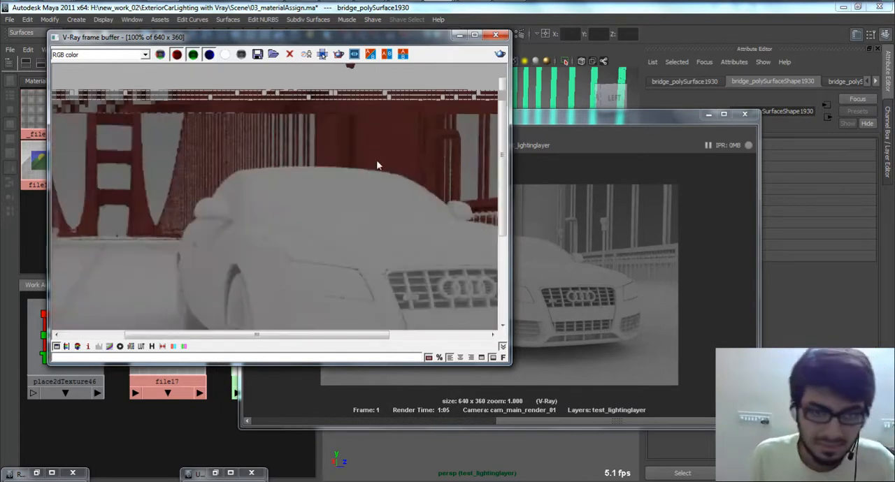
pyautogui.scroll(-1, 381, 126)
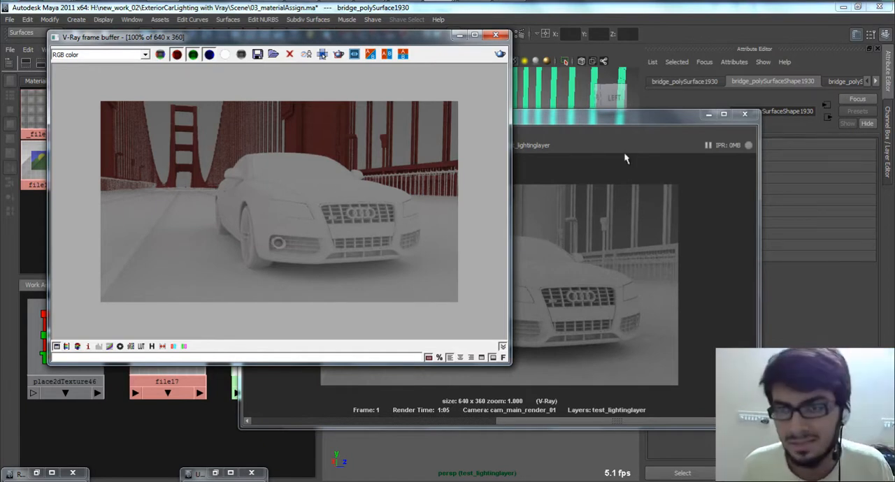
# Step: Minimize the Render View, place the Render Settings beside the frame buffer, and show the V-Ray Indirect Illumination settings
pyautogui.click(708, 113)
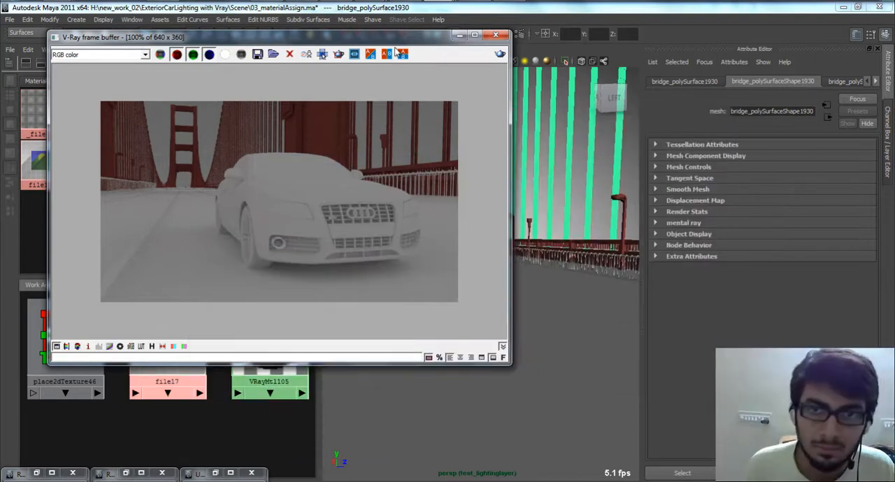
pyautogui.moveTo(392, 37); pyautogui.dragTo(341, 37)
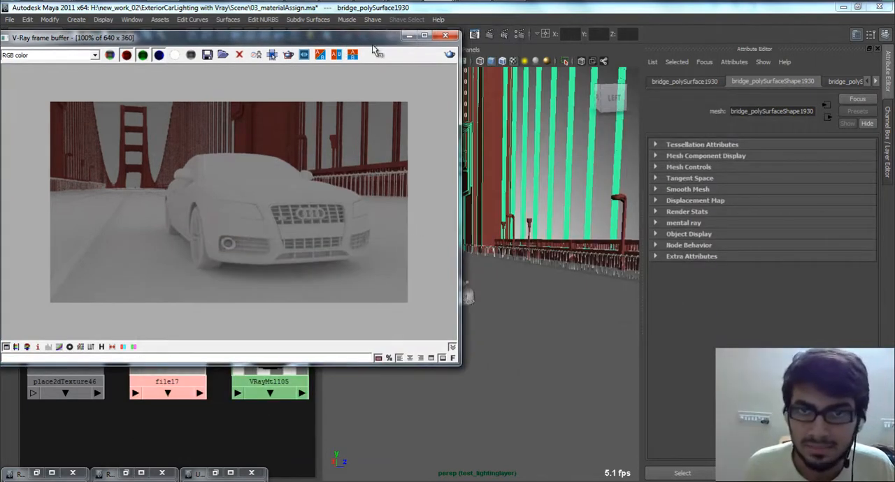
pyautogui.click(524, 35)
pyautogui.moveTo(299, 35); pyautogui.dragTo(621, 33)
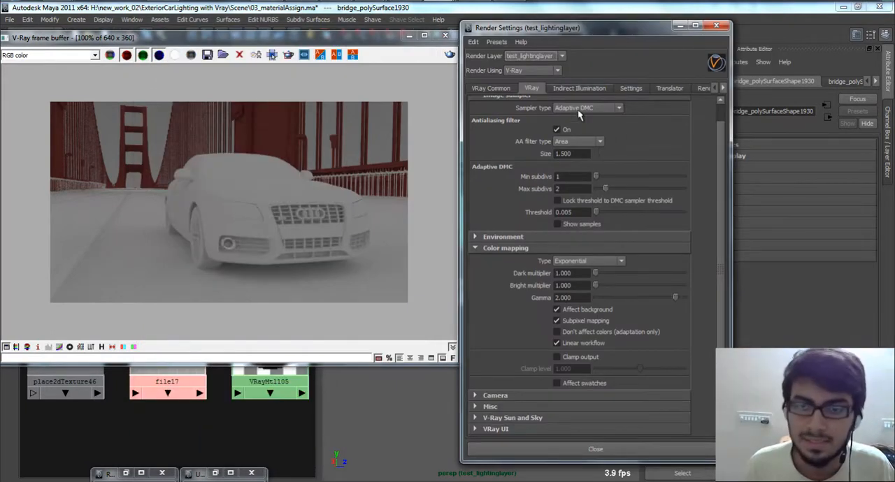
pyautogui.click(578, 88)
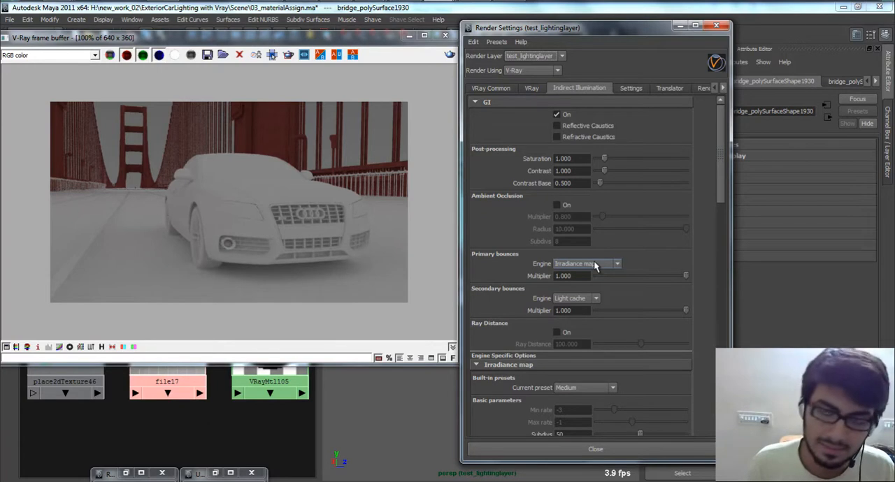
# Step: Switch the renderer to mental ray, view its Indirect Lighting and Quality settings, and switch back to V-Ray
pyautogui.click(532, 70)
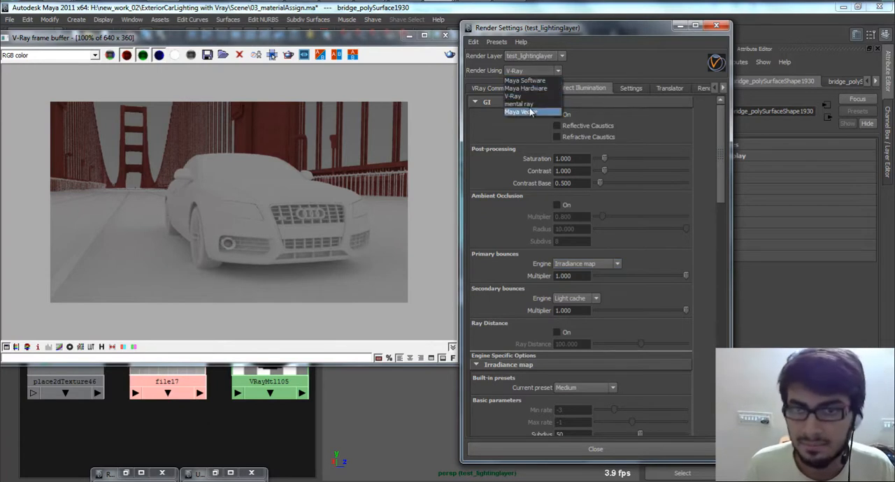
pyautogui.click(532, 110)
pyautogui.click(524, 90)
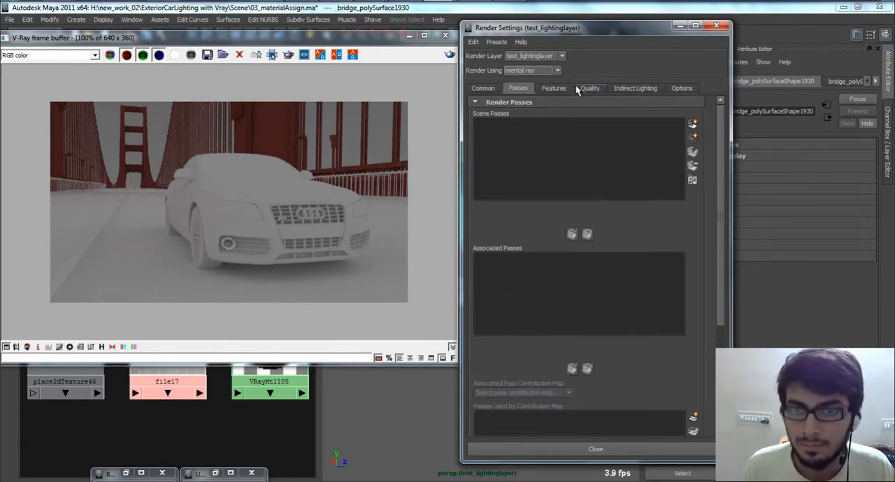
pyautogui.click(631, 89)
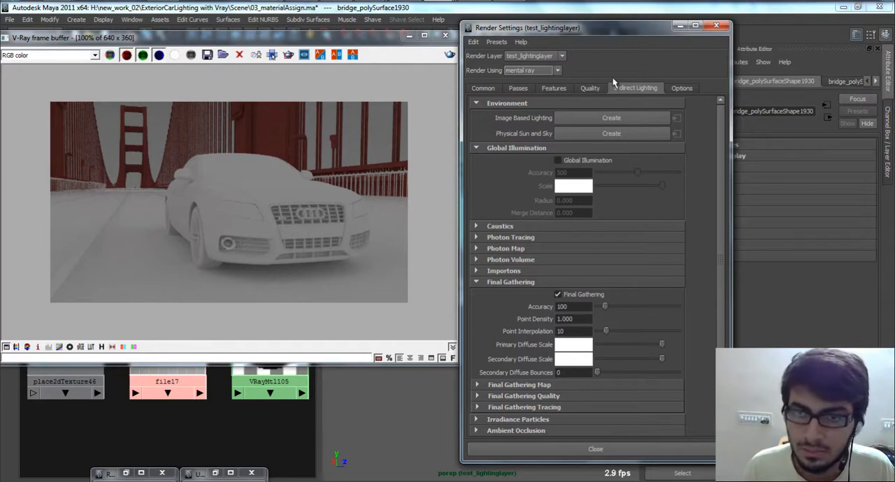
pyautogui.click(588, 88)
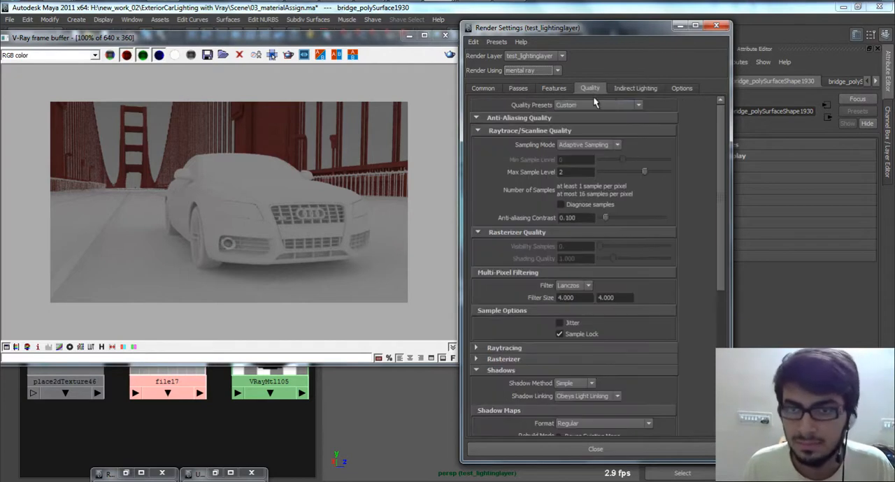
pyautogui.click(549, 71)
pyautogui.click(525, 114)
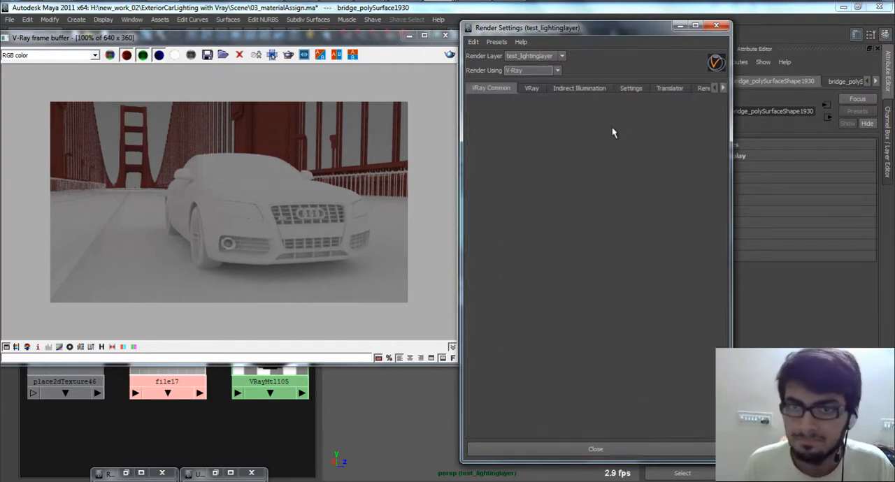
# Step: Show the V-Ray Indirect Illumination settings and examine the engine options for the primary and secondary bounces
pyautogui.click(579, 88)
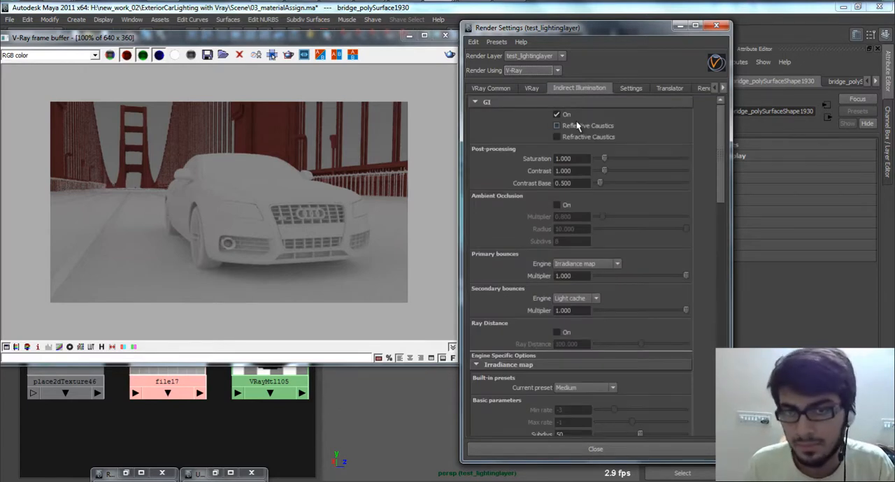
pyautogui.click(582, 263)
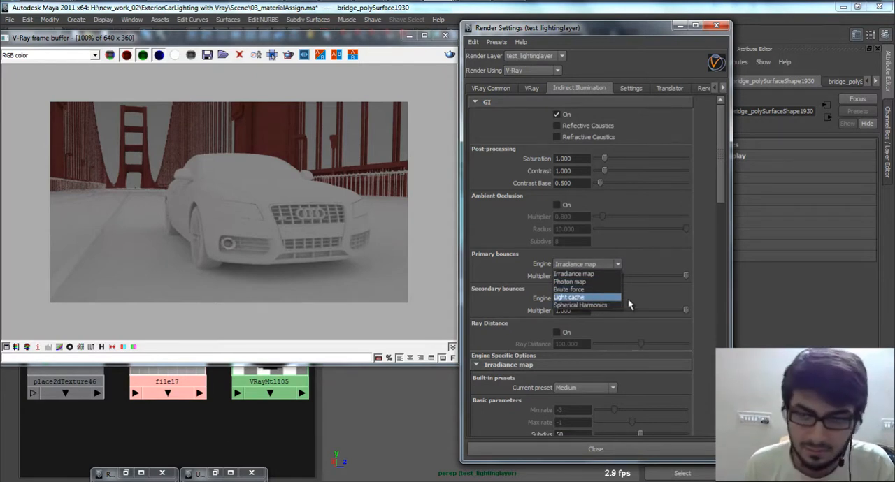
pyautogui.click(628, 298)
pyautogui.click(616, 264)
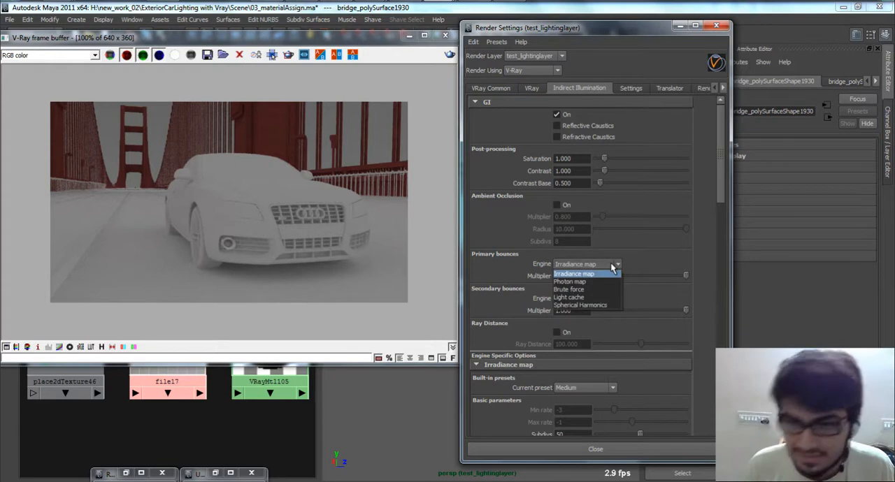
pyautogui.click(634, 262)
pyautogui.click(596, 299)
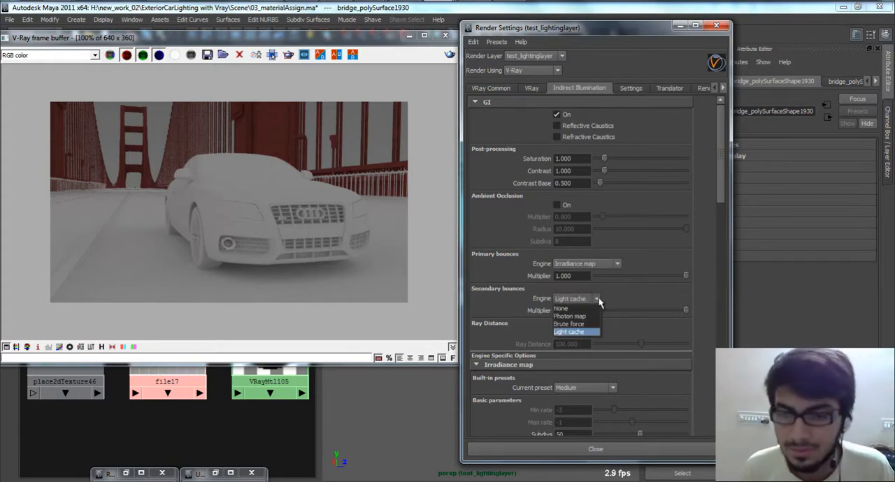
pyautogui.click(630, 297)
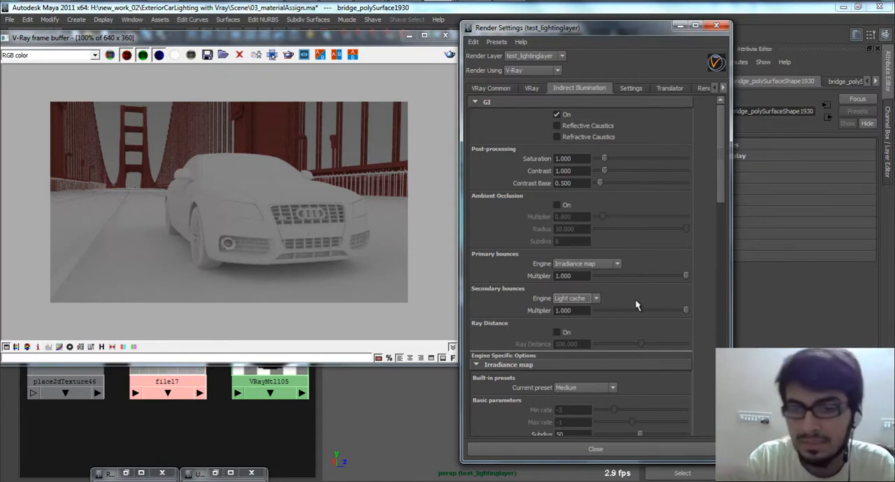
# Step: Set the secondary bounces engine to None and minimize the Render Settings
pyautogui.click(587, 299)
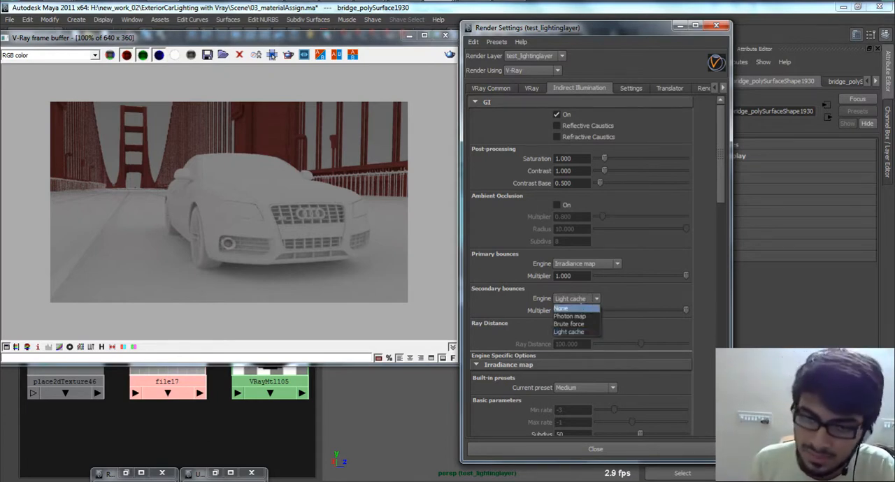
pyautogui.click(587, 300)
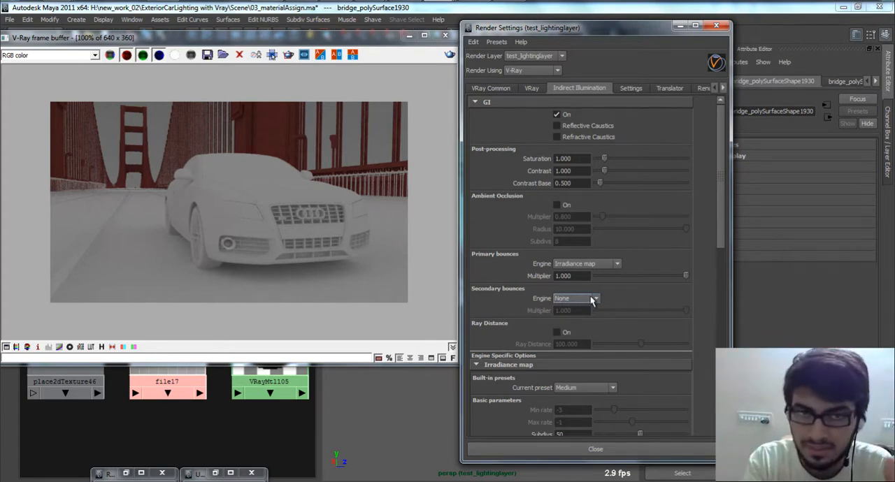
pyautogui.click(695, 25)
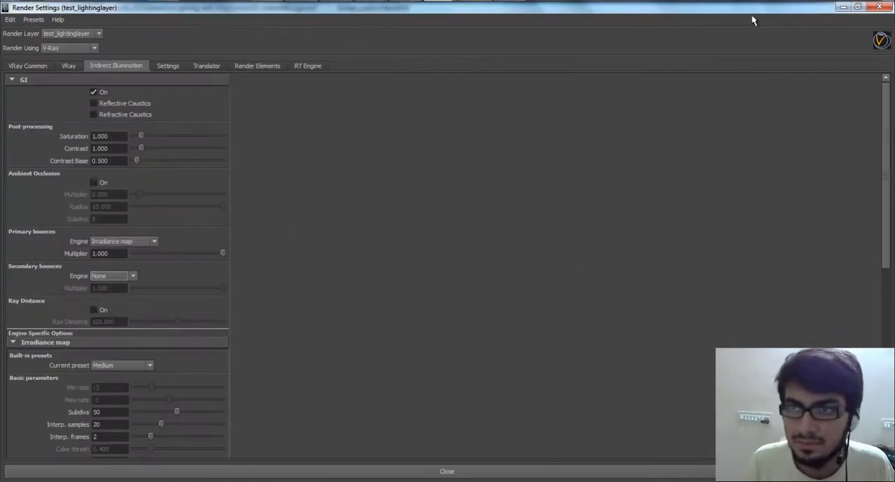
pyautogui.click(857, 8)
pyautogui.click(680, 25)
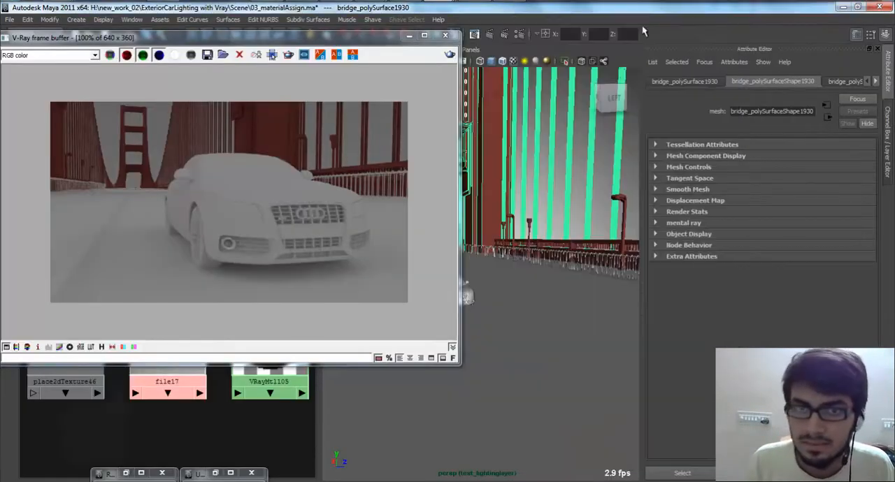
# Step: Minimize the V-Ray frame buffer and restore the UV Texture Editor, Render View and Render Settings windows
pyautogui.click(411, 39)
pyautogui.scroll(5, 482, 262)
pyautogui.keyDown('alt'); pyautogui.moveTo(419, 223); pyautogui.dragTo(421, 206); pyautogui.keyUp('alt')
pyautogui.scroll(-5, 395, 209)
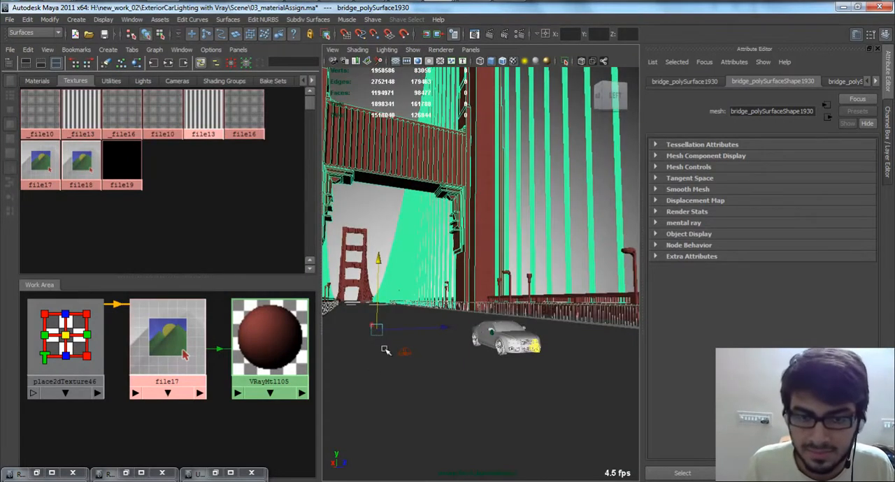
pyautogui.scroll(1, 453, 383)
pyautogui.press('f')
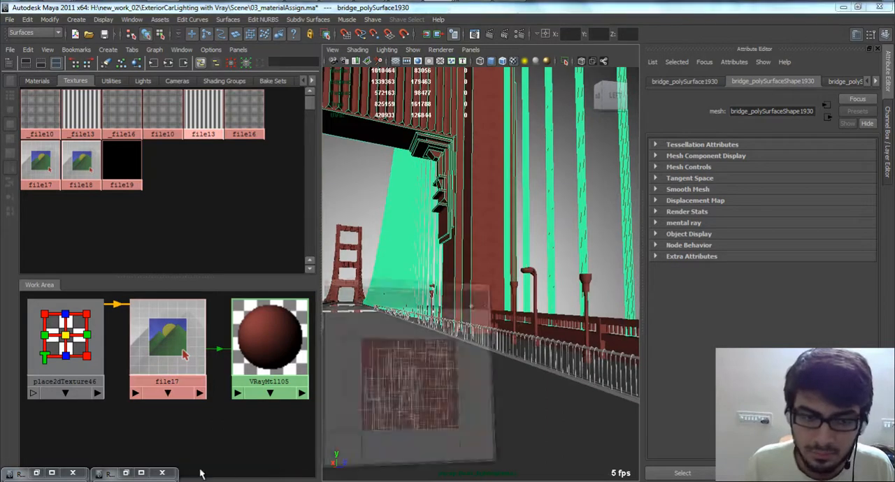
pyautogui.click(200, 473)
pyautogui.doubleClick(114, 475)
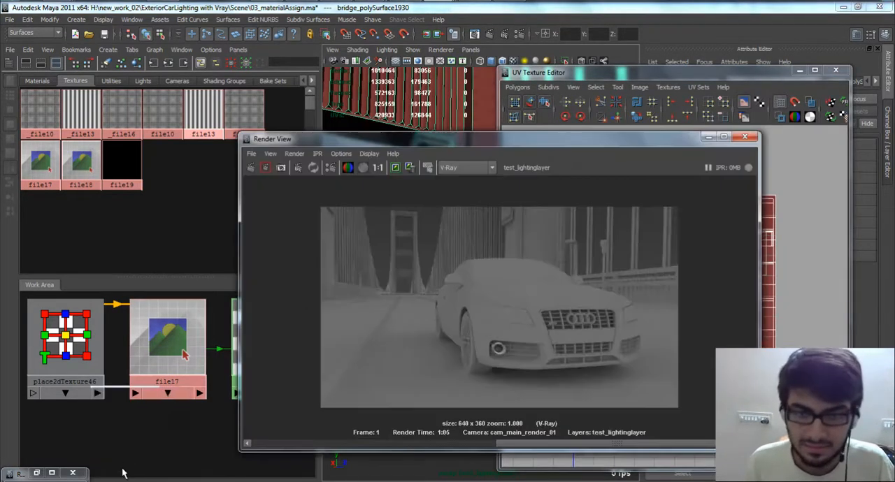
pyautogui.click(21, 473)
pyautogui.click(32, 394)
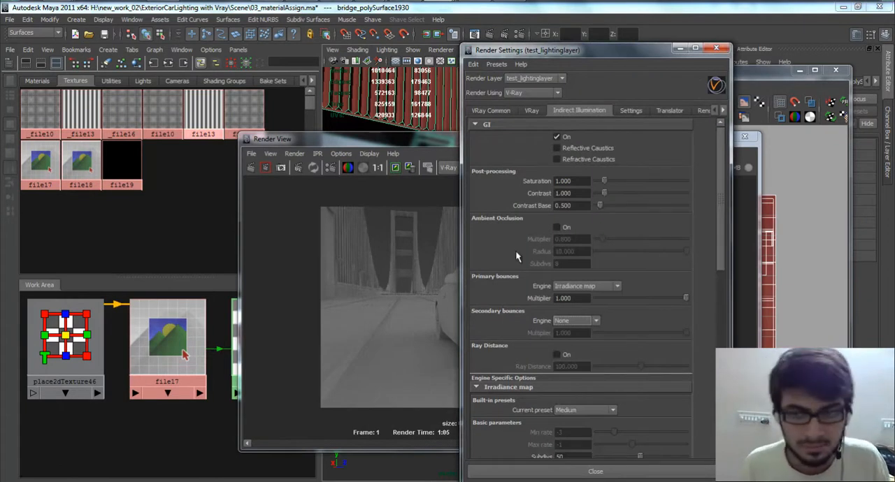
# Step: Review the available bounce engines again, along with the irradiance map's parameters, advanced options and mode
pyautogui.scroll(-3, 668, 279)
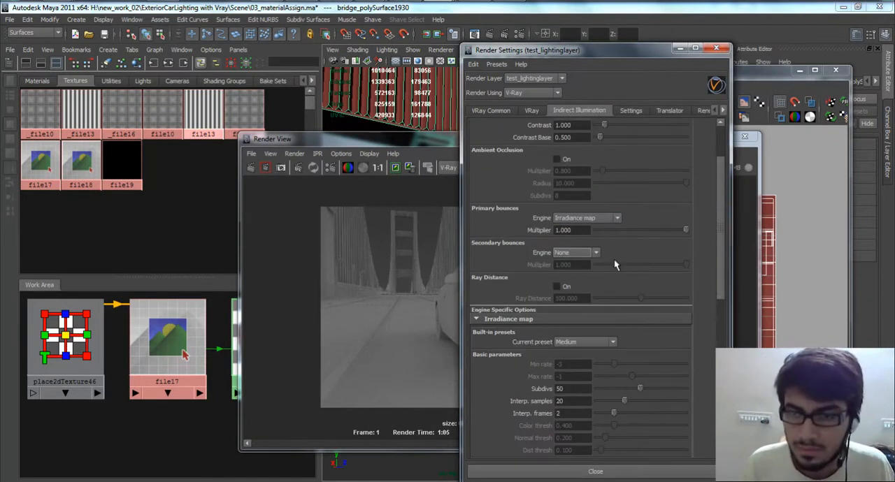
pyautogui.click(595, 254)
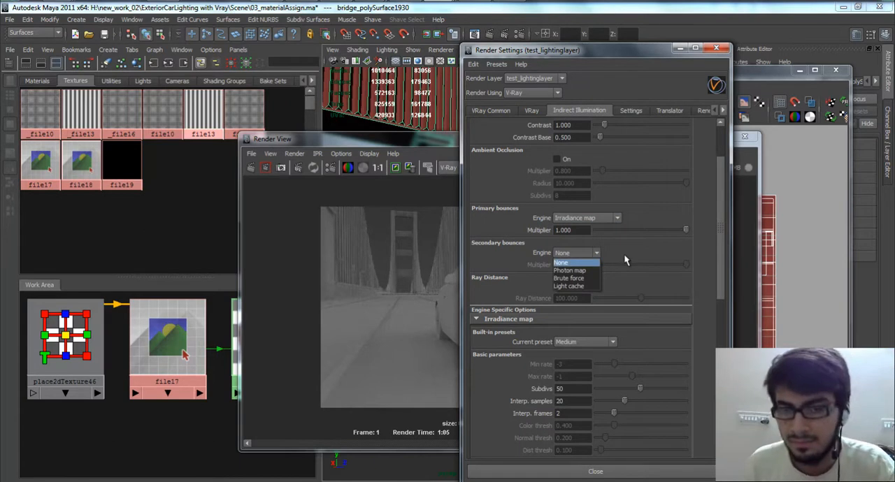
pyautogui.click(630, 218)
pyautogui.click(618, 218)
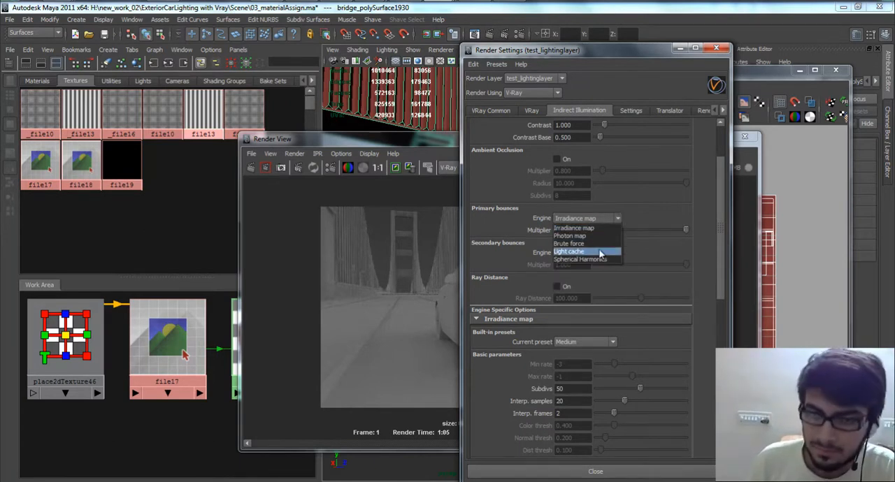
pyautogui.click(662, 251)
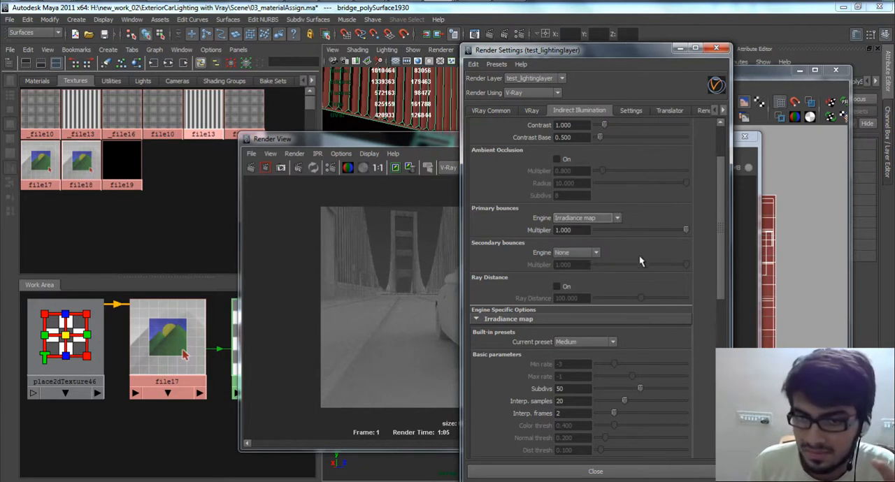
pyautogui.click(587, 255)
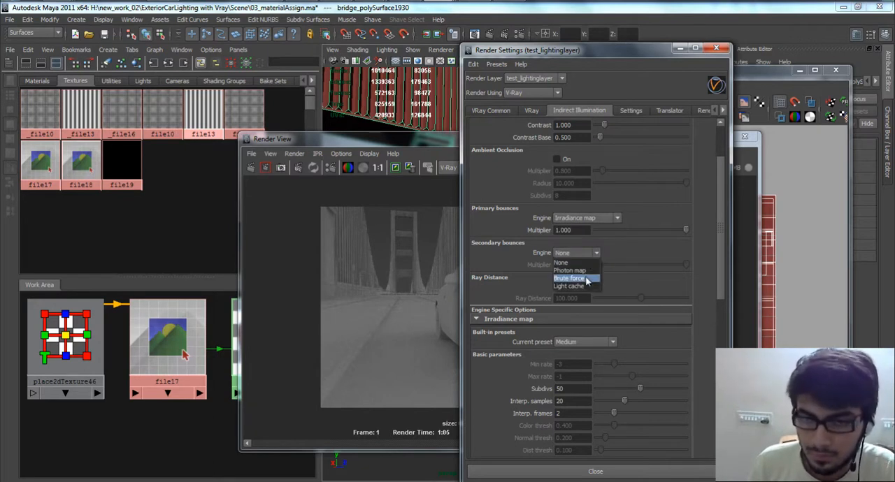
pyautogui.click(633, 254)
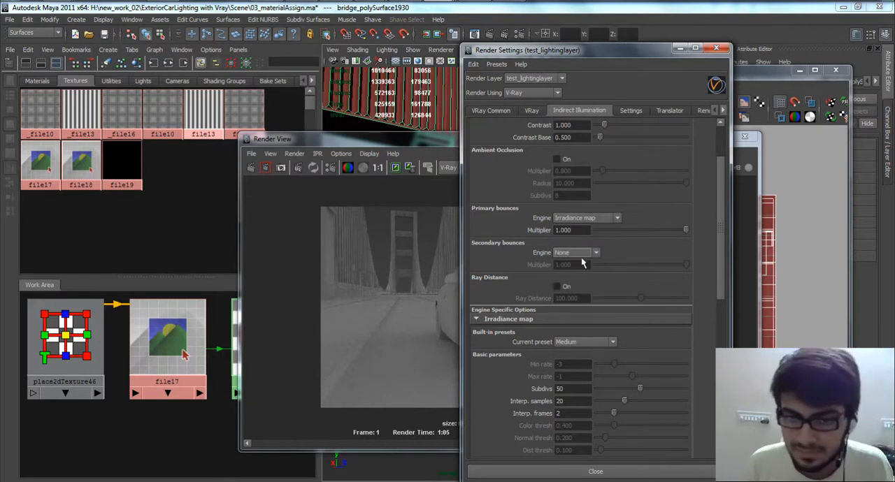
pyautogui.scroll(-6, 600, 292)
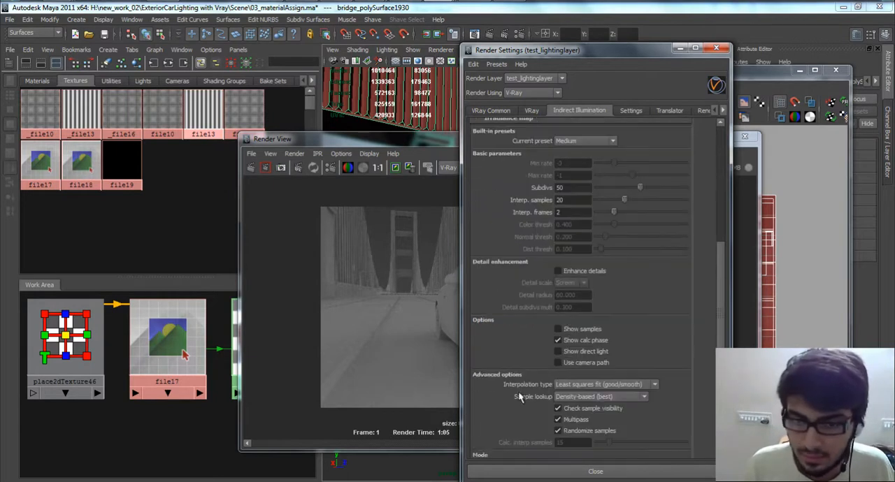
pyautogui.scroll(-4, 549, 381)
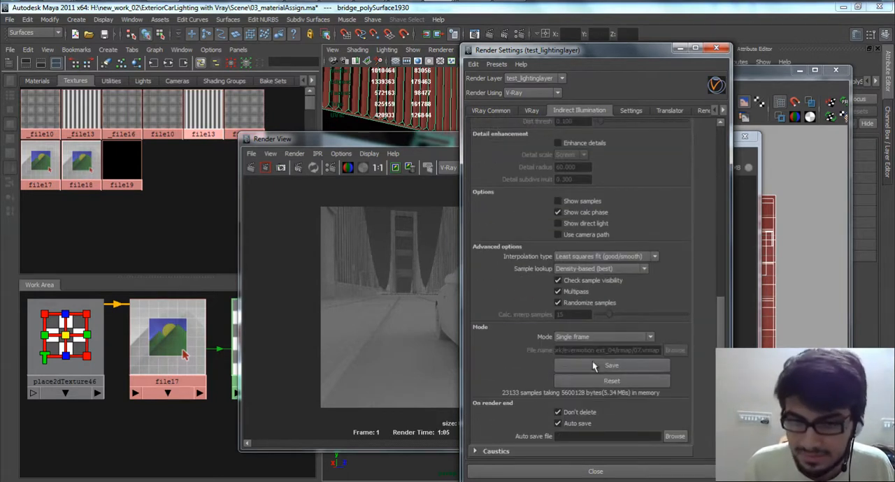
pyautogui.scroll(7, 508, 186)
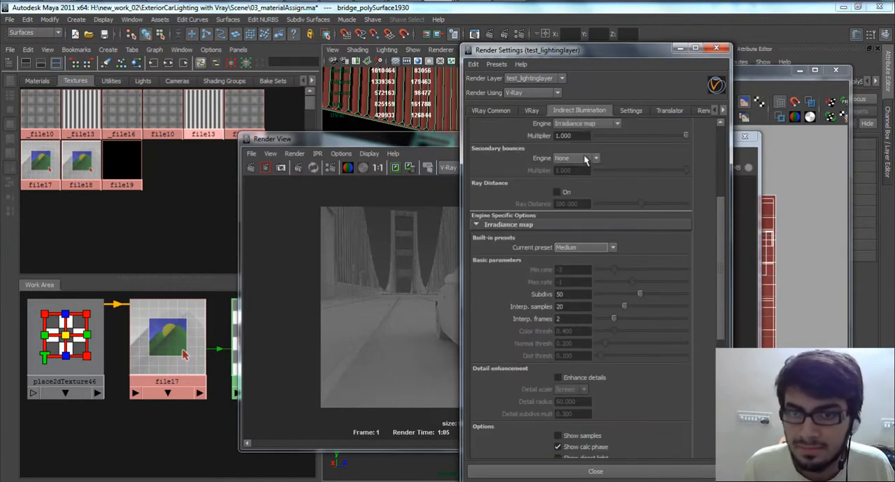
# Step: Set the secondary bounces engine to Brute force and inspect its subdivs and depth settings
pyautogui.click(584, 157)
pyautogui.click(580, 186)
pyautogui.scroll(-8, 625, 249)
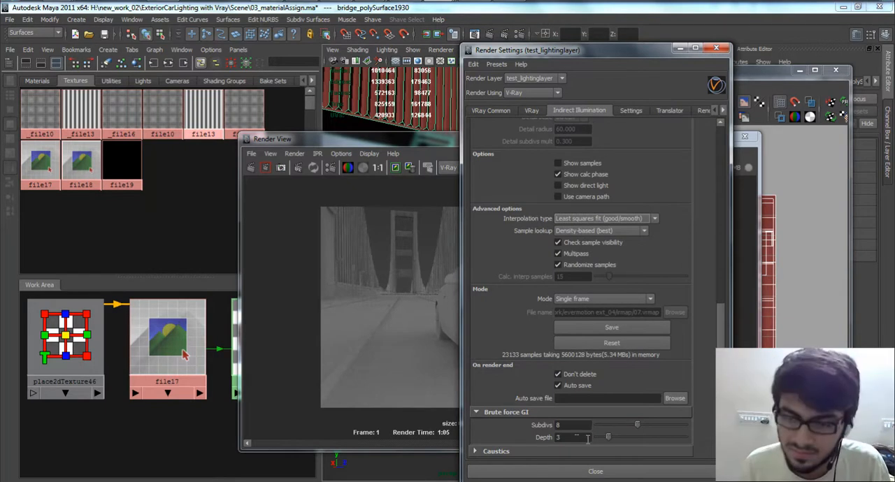
pyautogui.click(586, 426)
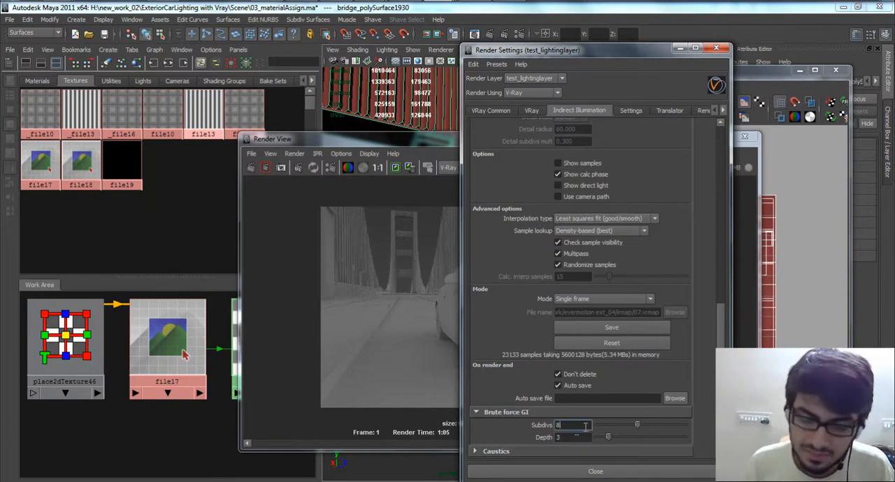
pyautogui.click(591, 438)
pyautogui.scroll(5, 609, 344)
pyautogui.scroll(5, 609, 296)
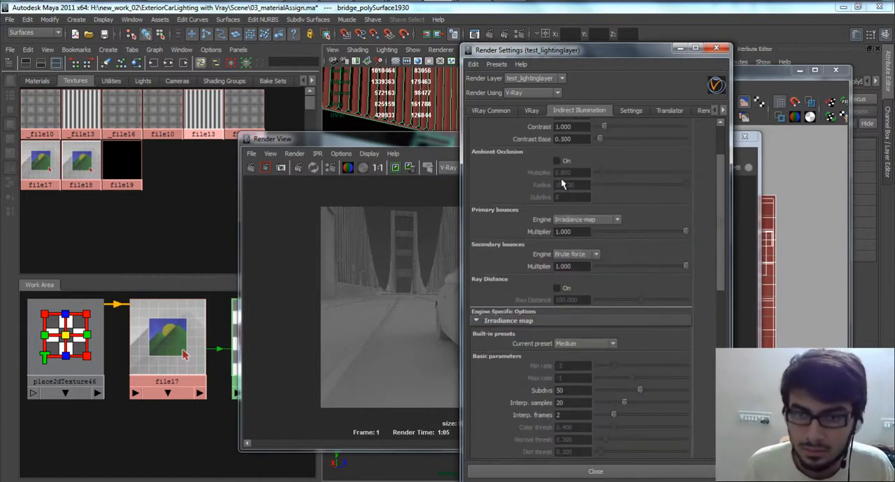
# Step: Switch the secondary bounces engine to Light cache and set the light cache subdivs to 500
pyautogui.click(586, 256)
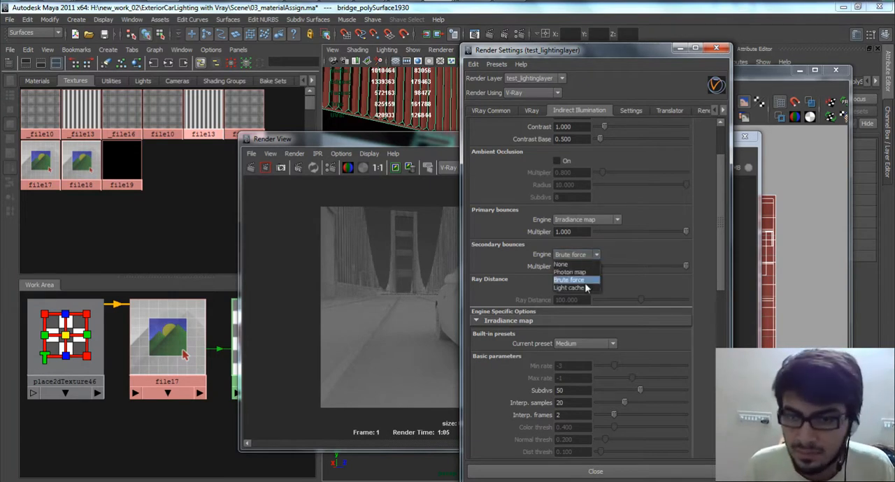
pyautogui.click(584, 288)
pyautogui.moveTo(720, 234); pyautogui.dragTo(721, 335)
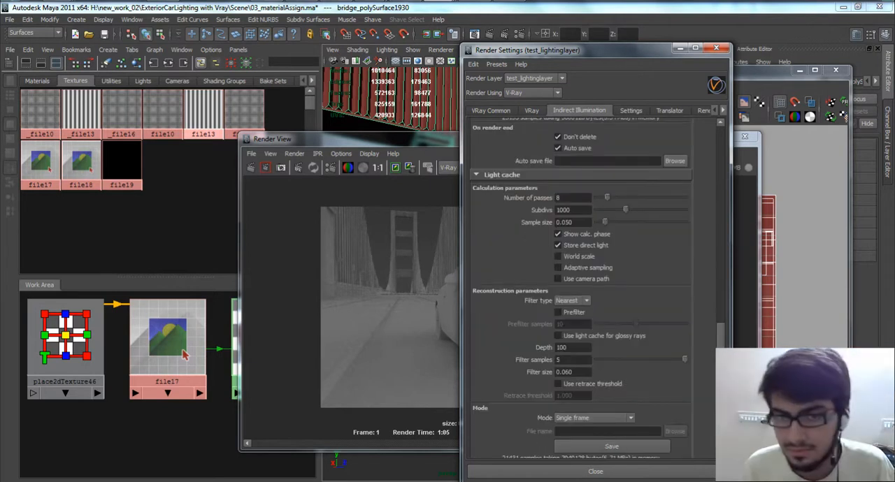
pyautogui.click(584, 209)
pyautogui.doubleClick(584, 210)
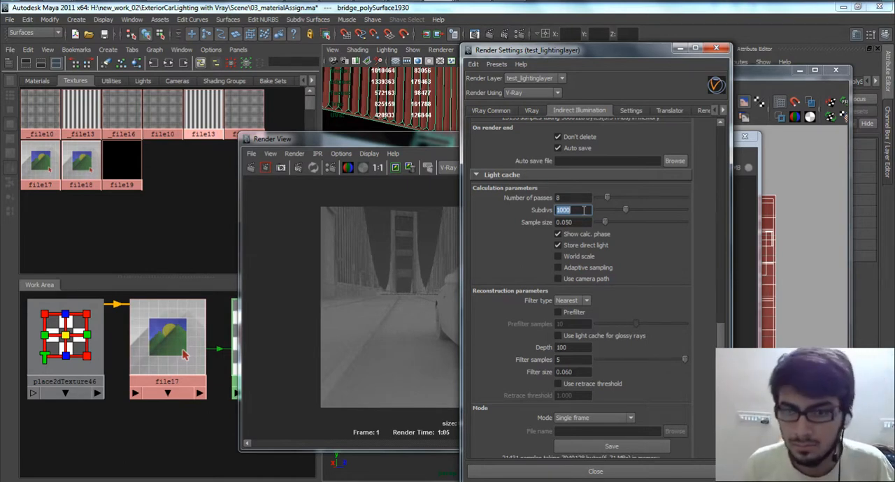
pyautogui.moveTo(723, 317); pyautogui.dragTo(713, 296)
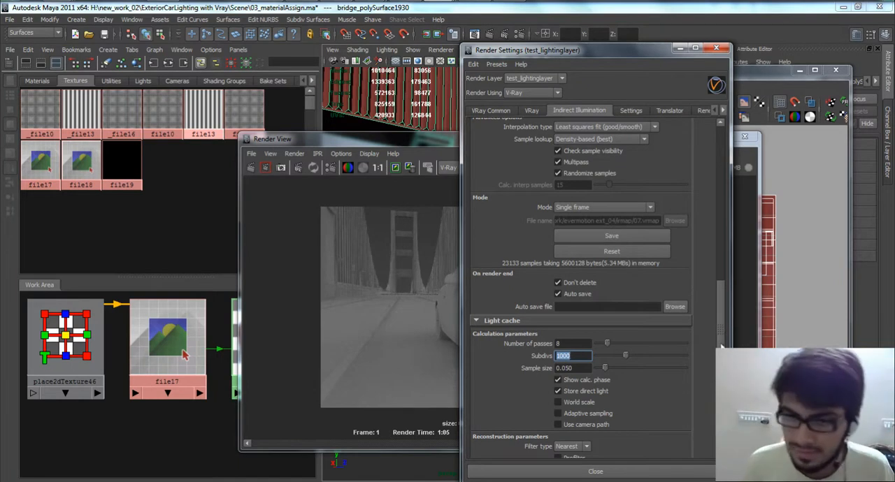
pyautogui.click(585, 357)
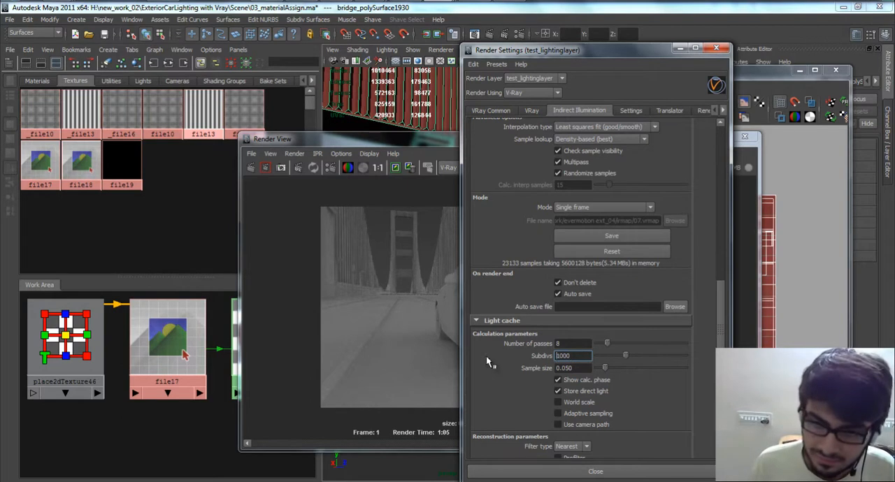
pyautogui.moveTo(583, 358); pyautogui.dragTo(523, 369)
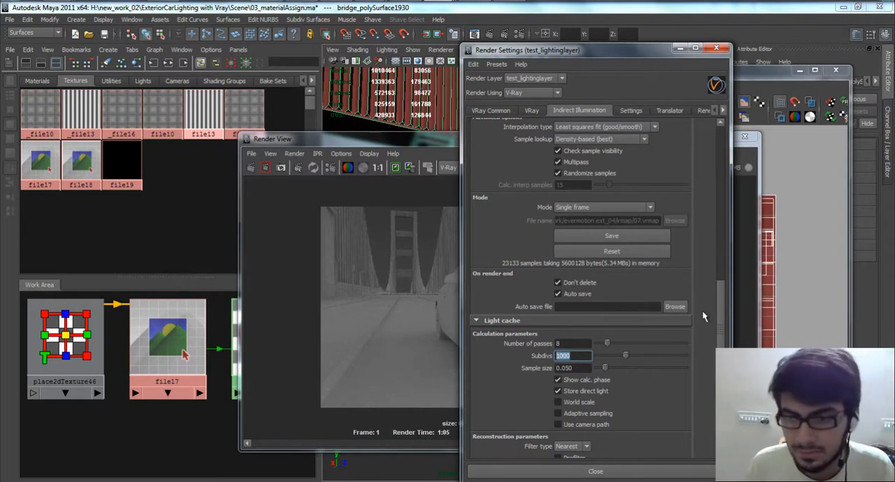
pyautogui.write('500')
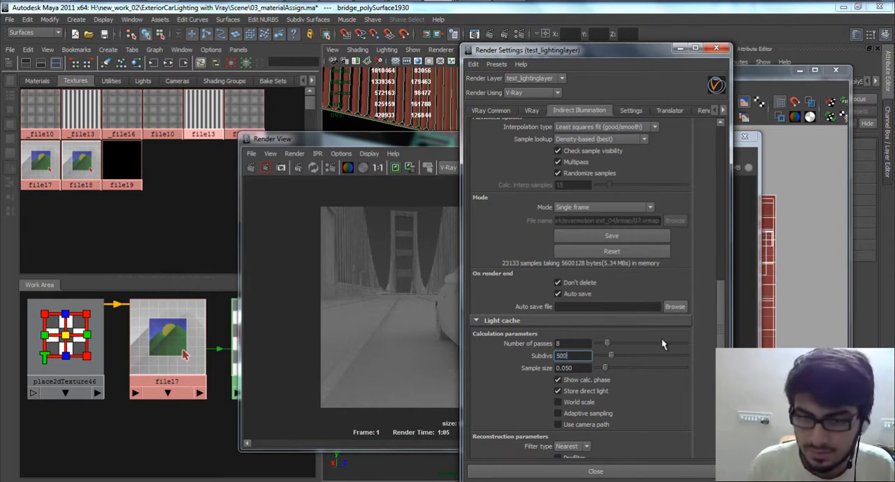
pyautogui.press('Return')
# Step: Check the secondary bounces engine choices and examine the light cache calculation, reconstruction and mode parameters
pyautogui.moveTo(722, 300); pyautogui.dragTo(702, 171)
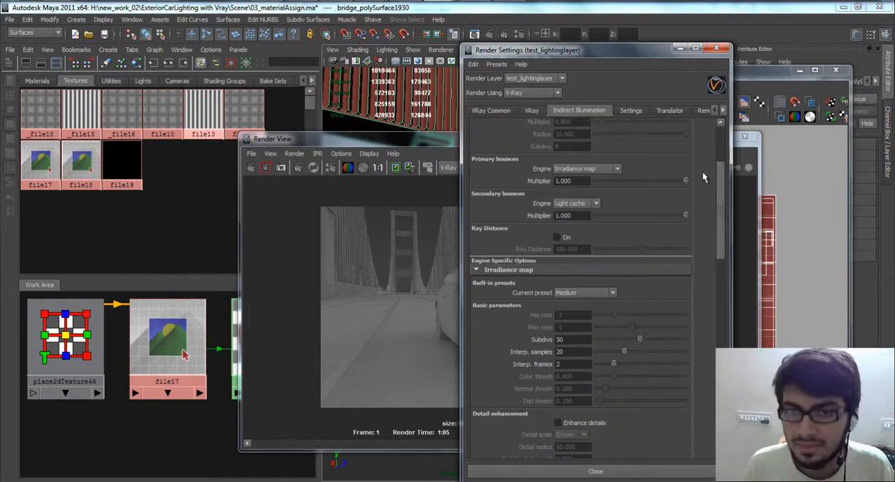
pyautogui.click(594, 202)
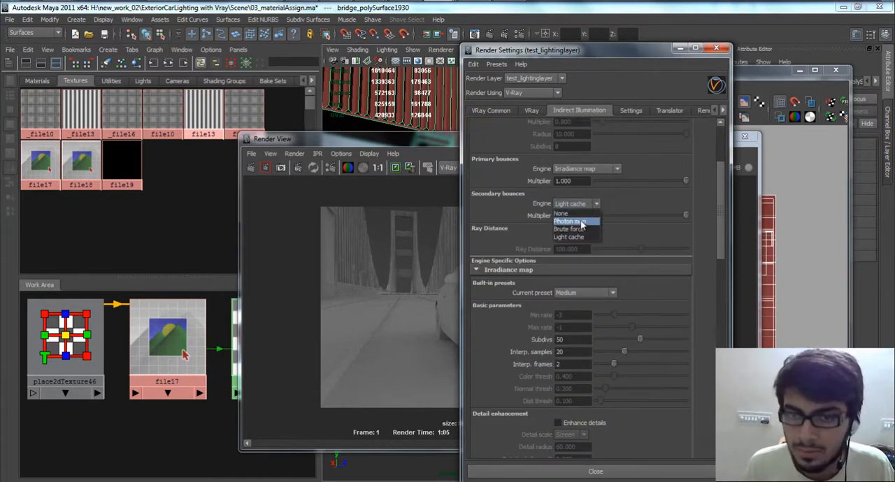
pyautogui.click(710, 195)
pyautogui.moveTo(721, 242); pyautogui.dragTo(721, 422)
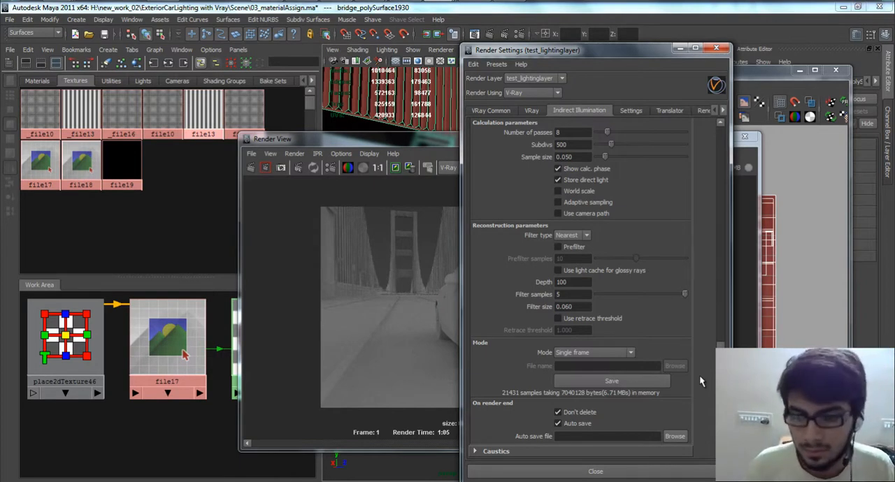
pyautogui.scroll(-5, 719, 301)
pyautogui.scroll(3, 719, 304)
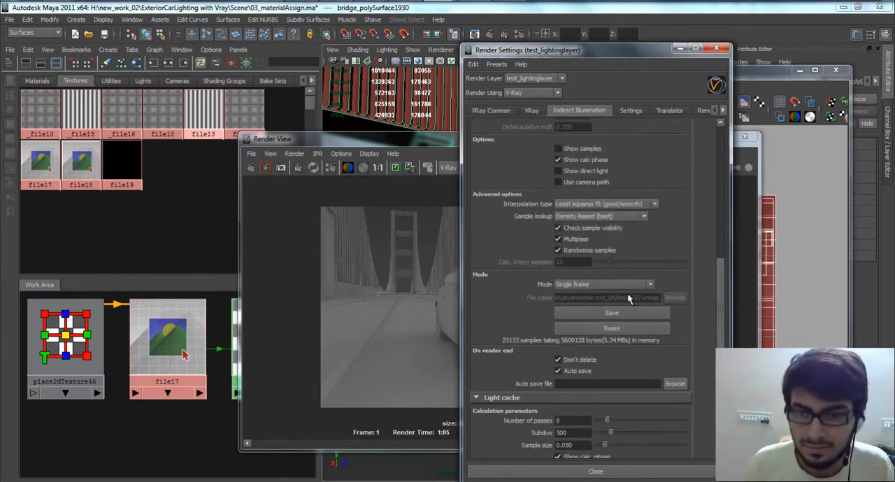
# Step: Change the secondary bounces engine from Light cache to Brute force and show the Brute force GI options
pyautogui.scroll(2, 593, 202)
pyautogui.scroll(8, 593, 202)
pyautogui.click(594, 239)
pyautogui.click(568, 266)
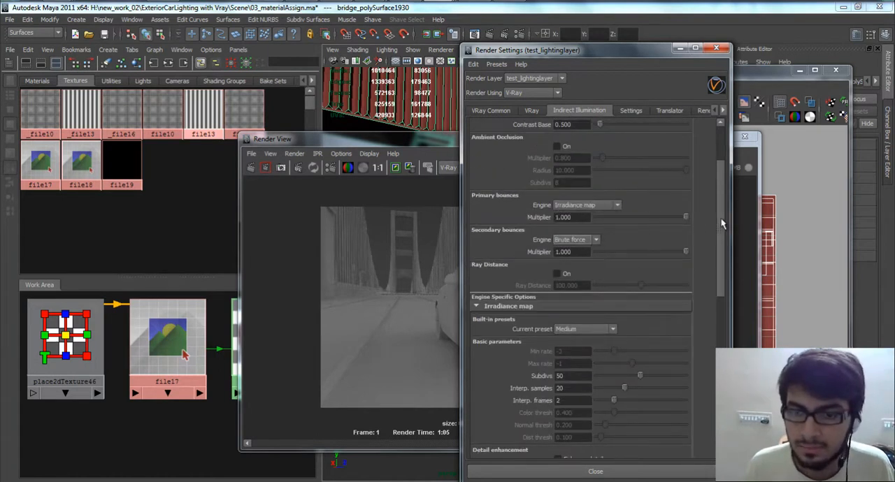
pyautogui.scroll(-10, 675, 242)
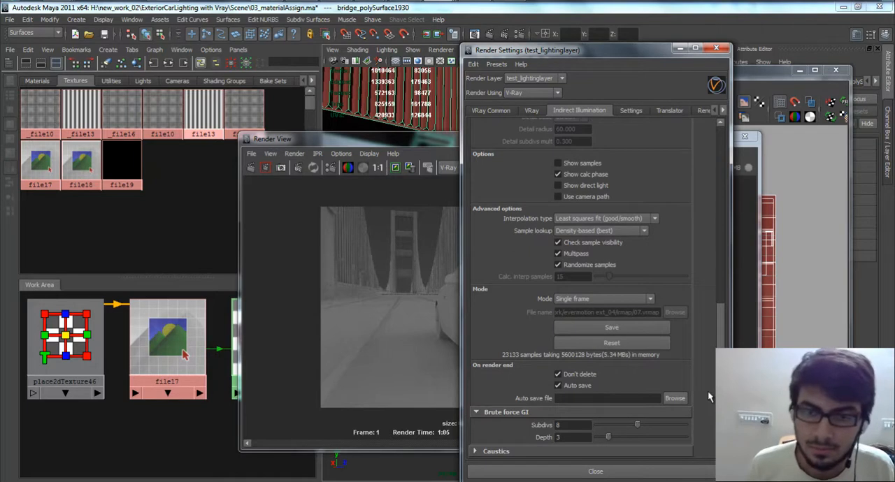